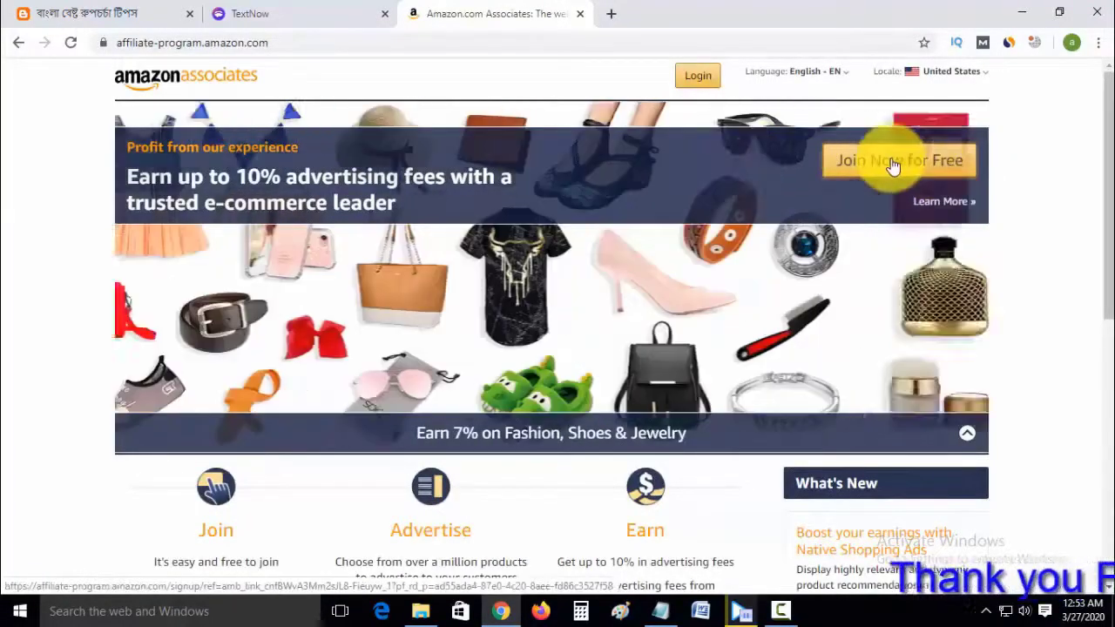
# - Begin the free Associates sign-up with the saved e-mail and password, choosing to create a new Amazon account
pyautogui.click(893, 164)
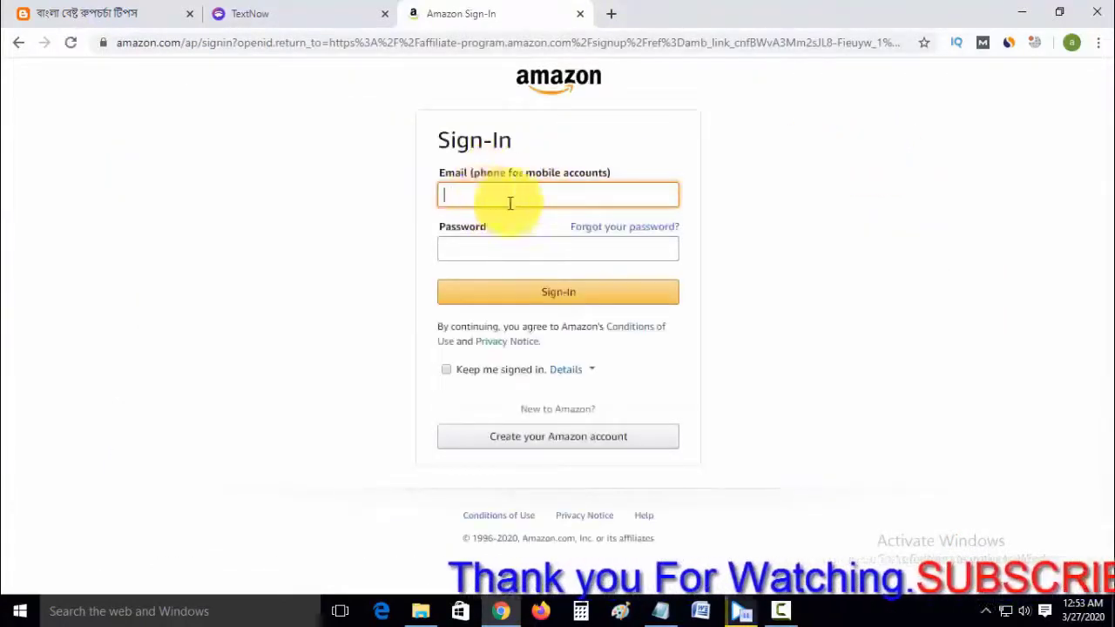
pyautogui.click(458, 198)
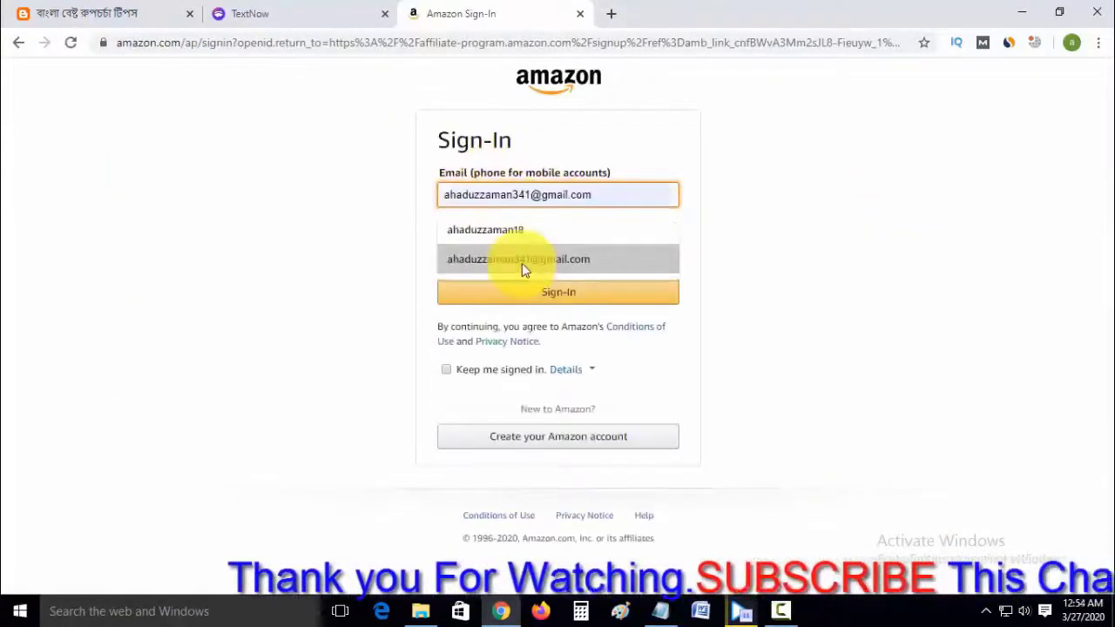
pyautogui.click(521, 259)
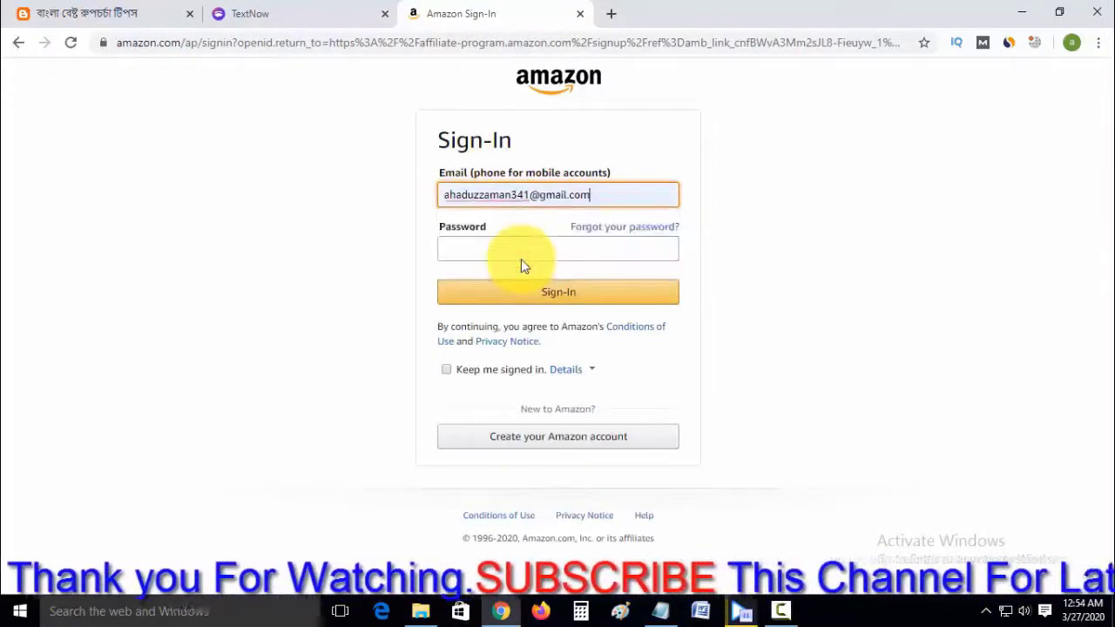
pyautogui.click(516, 259)
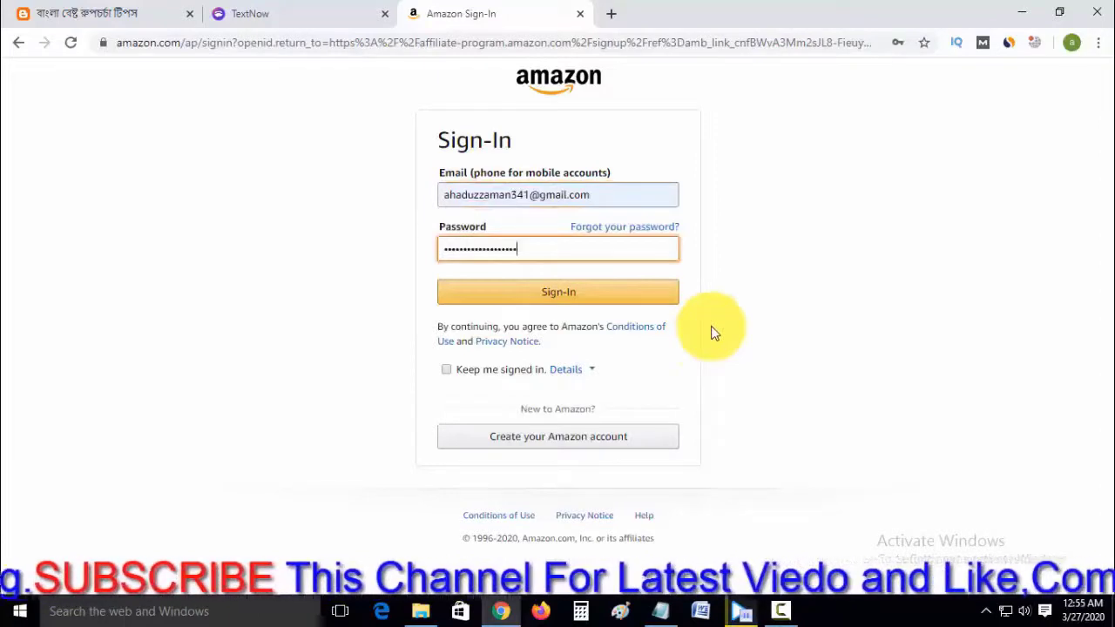
pyautogui.click(605, 442)
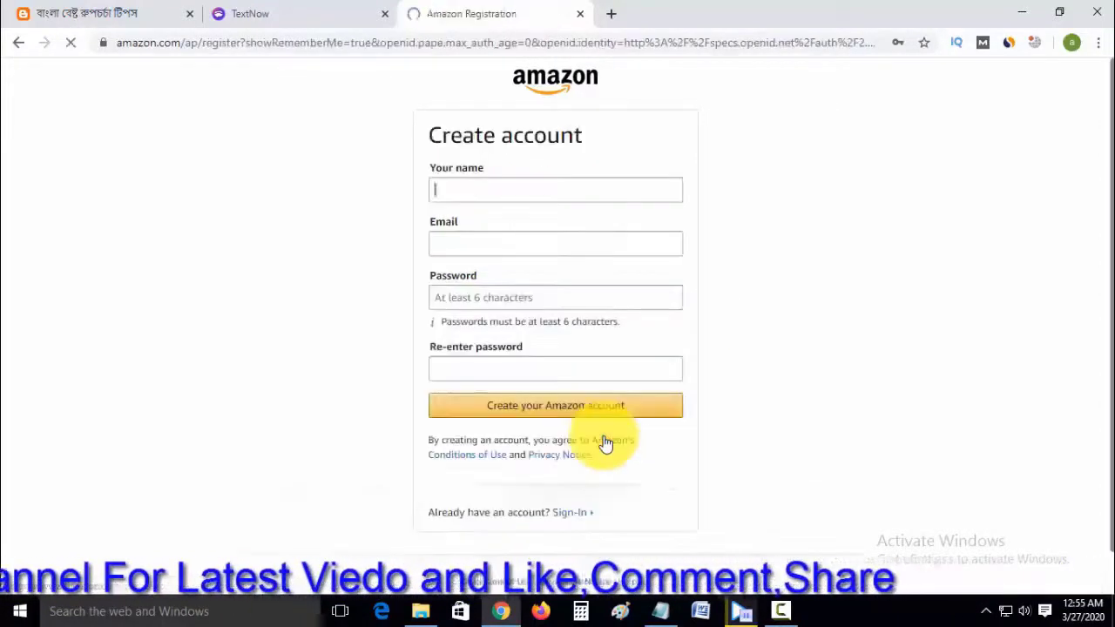
# - Enter the account holder's name, the saved e-mail and the pasted password twice, then submit
pyautogui.click(449, 187)
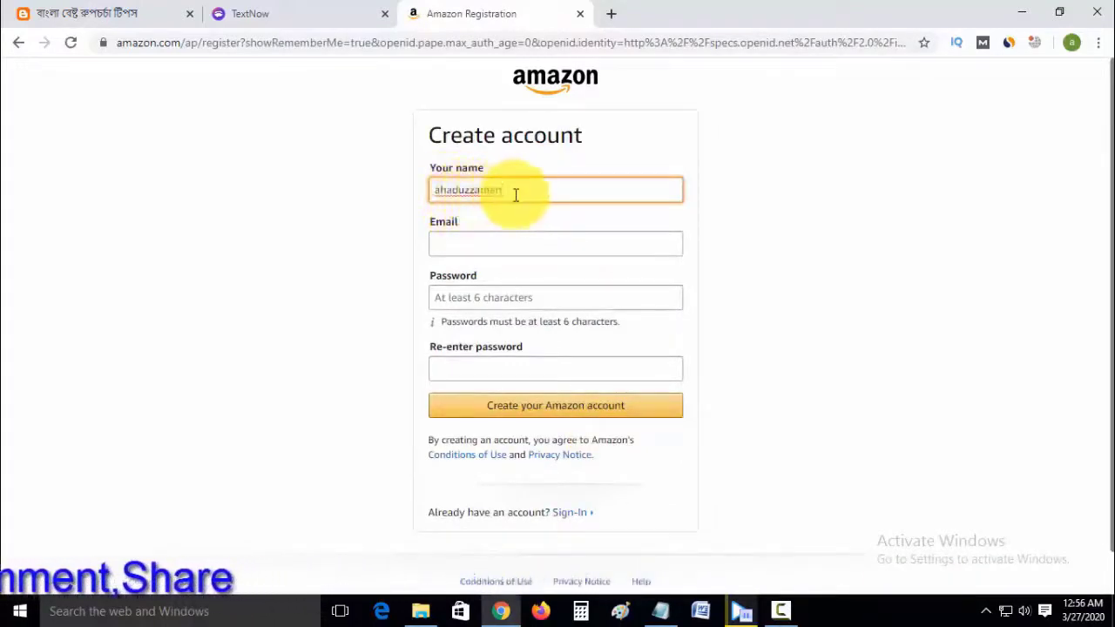
pyautogui.click(466, 245)
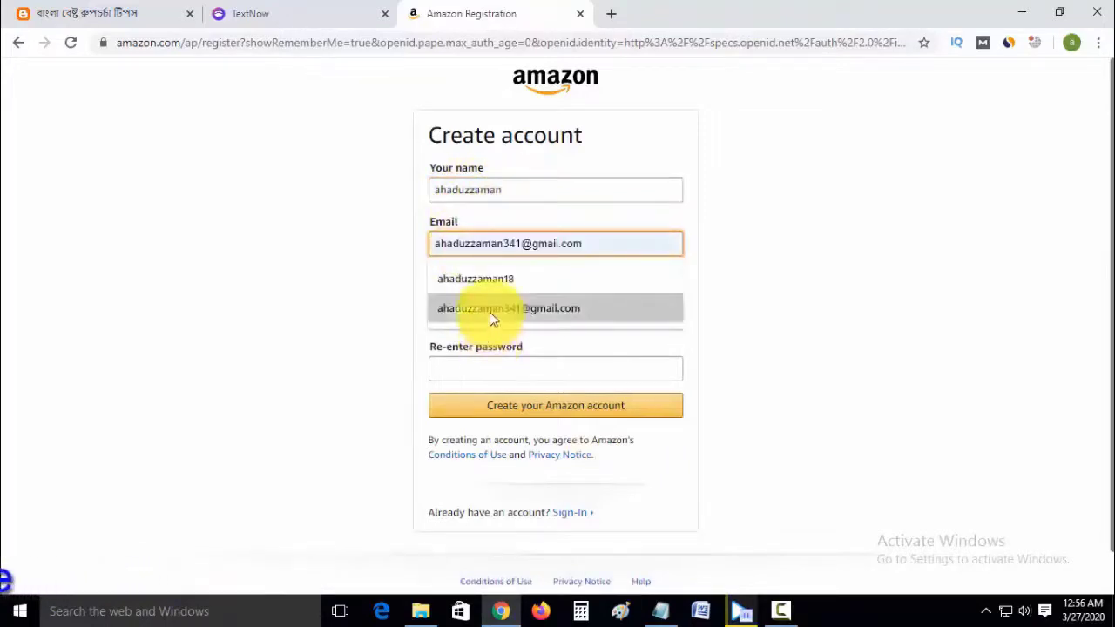
pyautogui.click(489, 311)
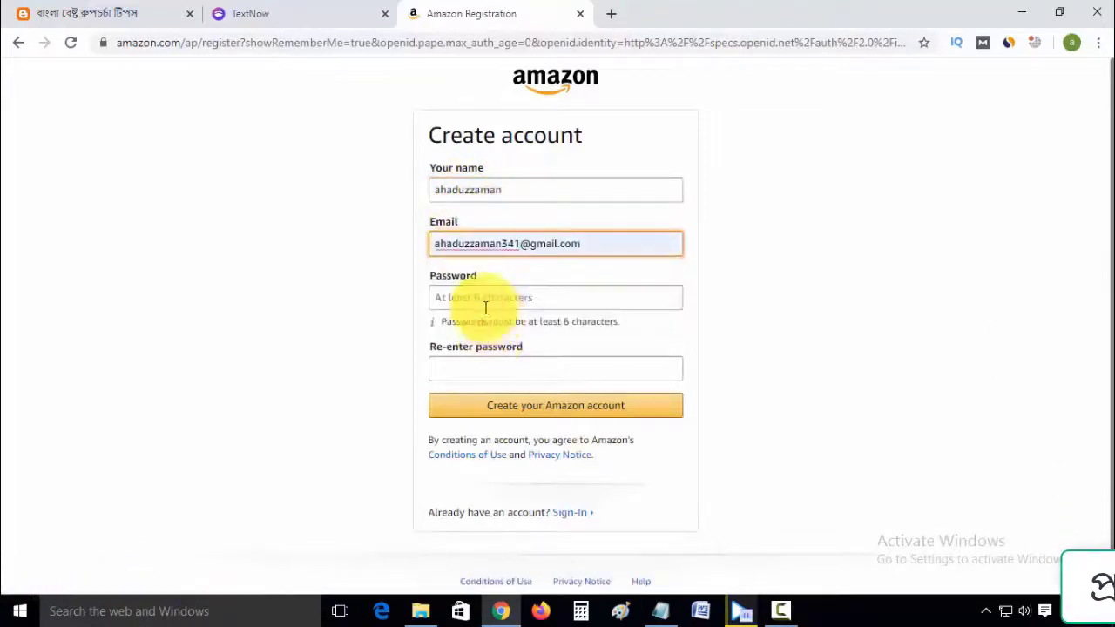
pyautogui.click(463, 297)
pyautogui.hotkey('ctrl', 'v')
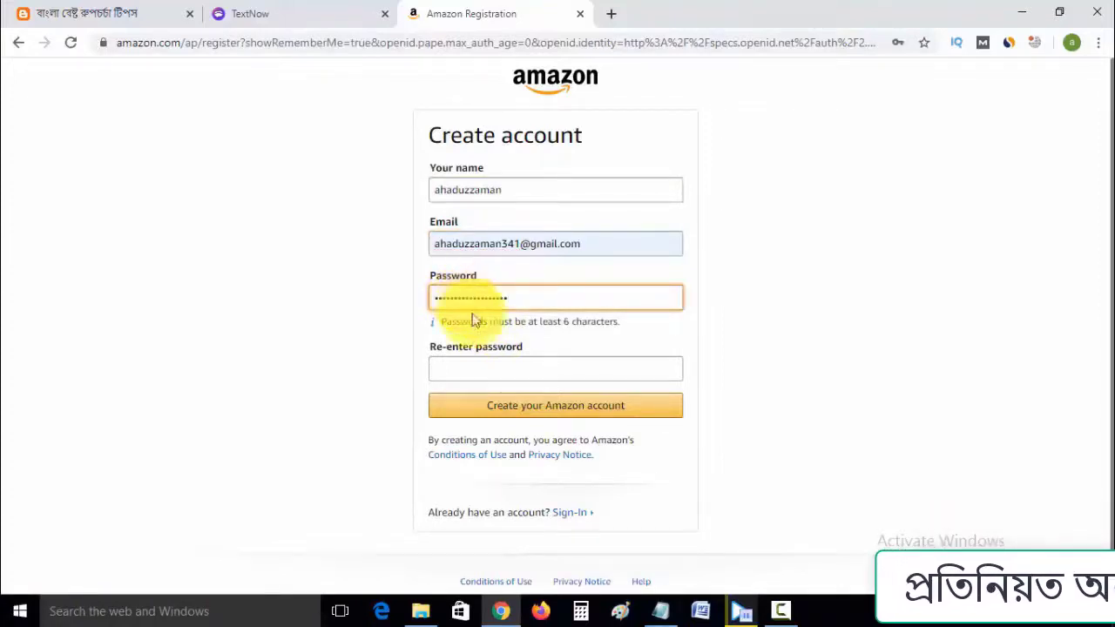
pyautogui.click(478, 367)
pyautogui.hotkey('ctrl', 'v')
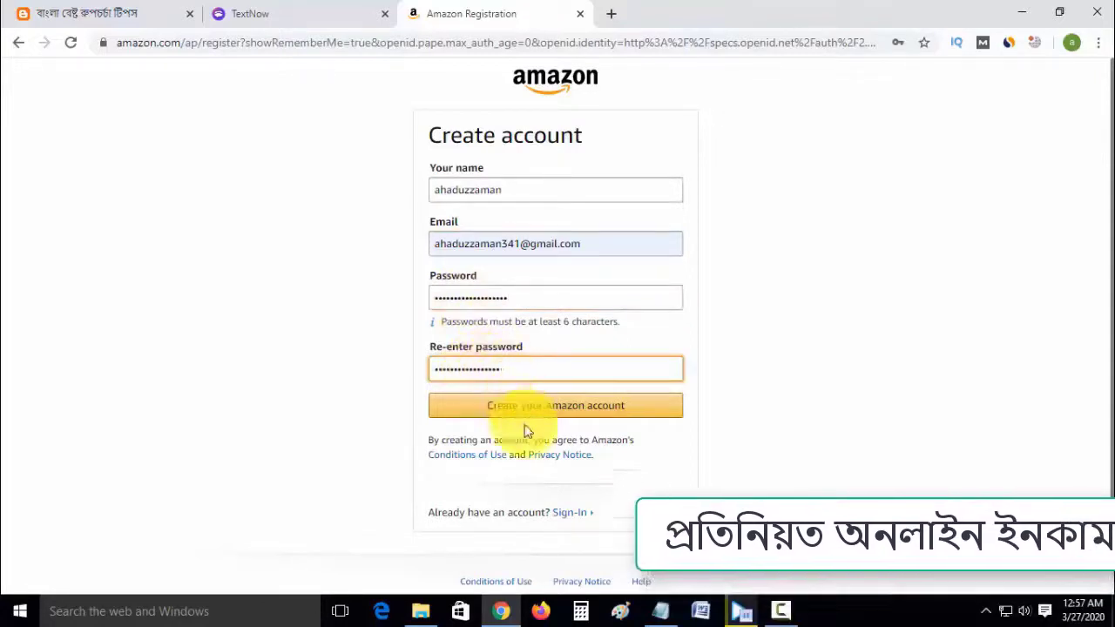
pyautogui.click(543, 409)
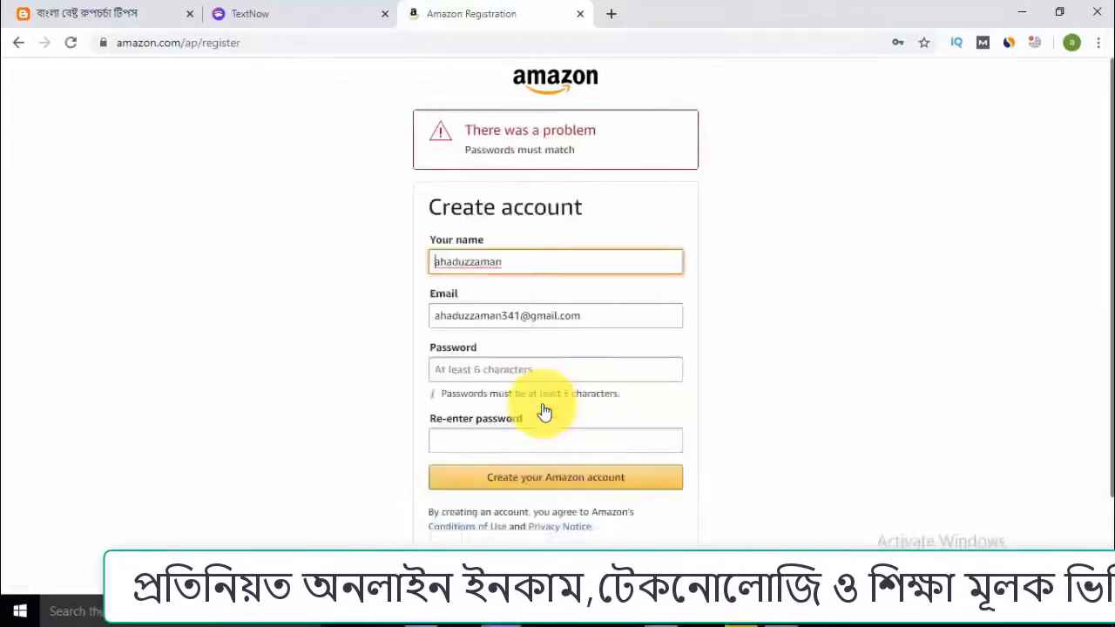
# - Re-enter matching passwords after the mismatch error and resubmit the registration form
pyautogui.click(515, 371)
pyautogui.hotkey('ctrl', 'v')
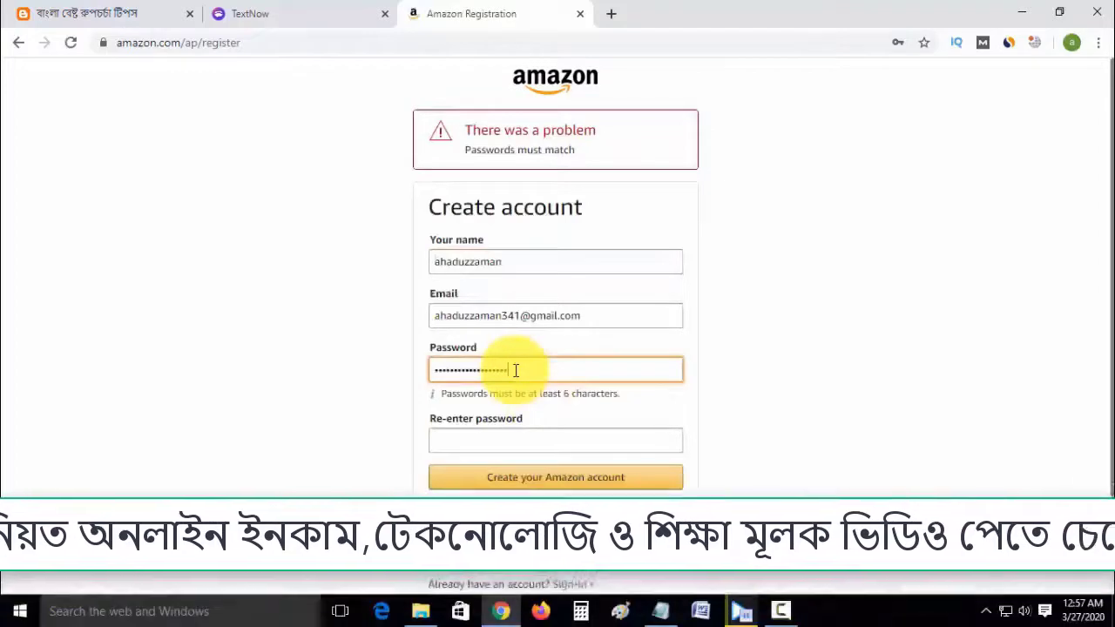
pyautogui.click(484, 436)
pyautogui.hotkey('ctrl', 'v')
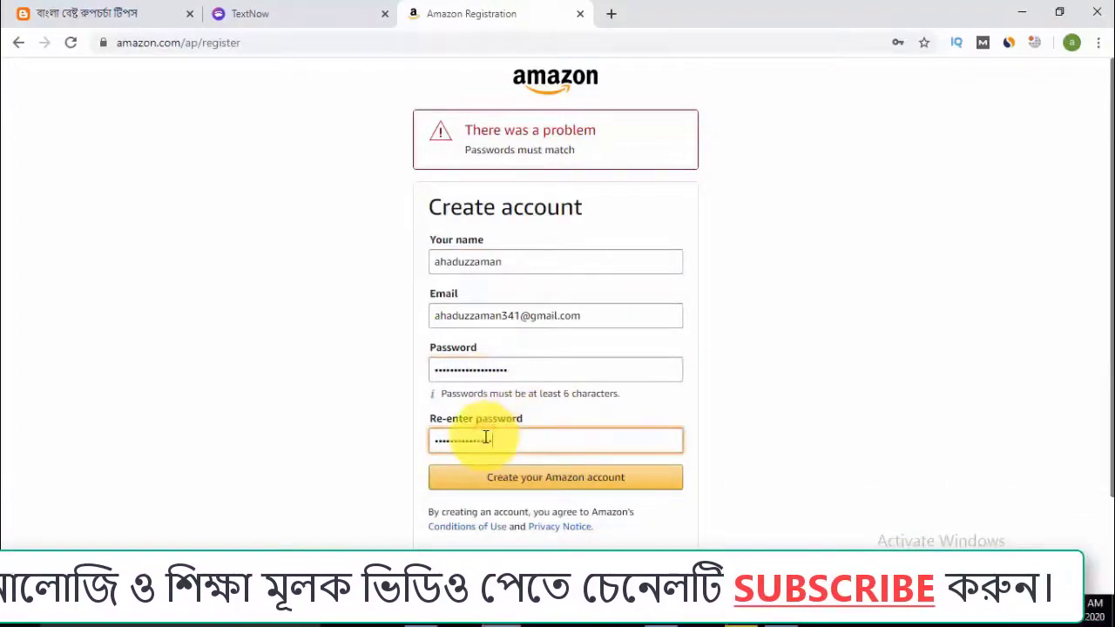
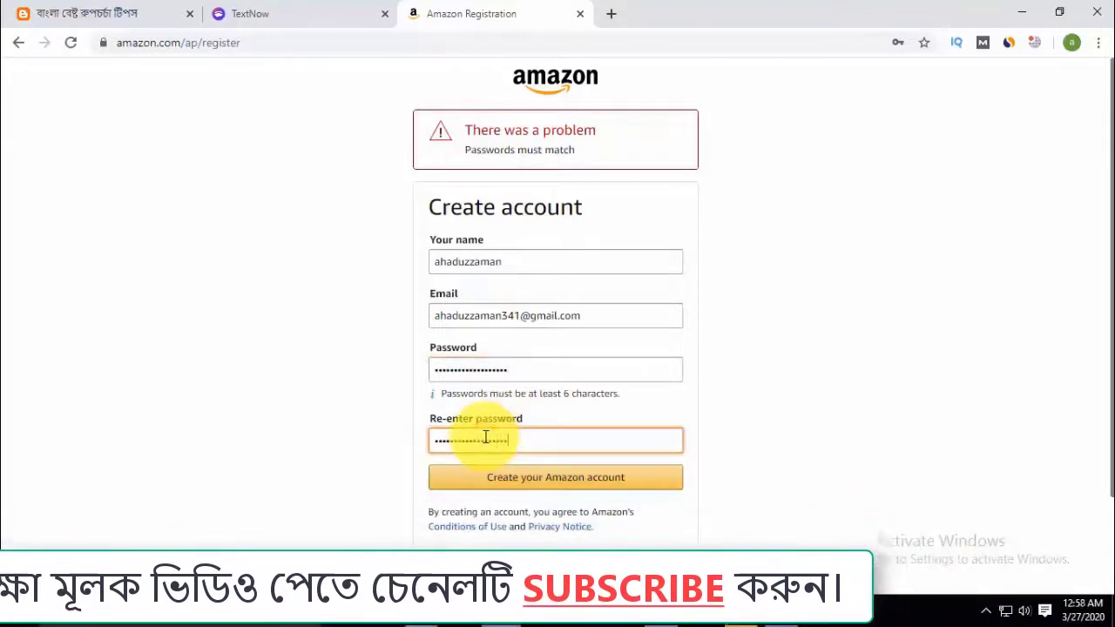
pyautogui.click(605, 485)
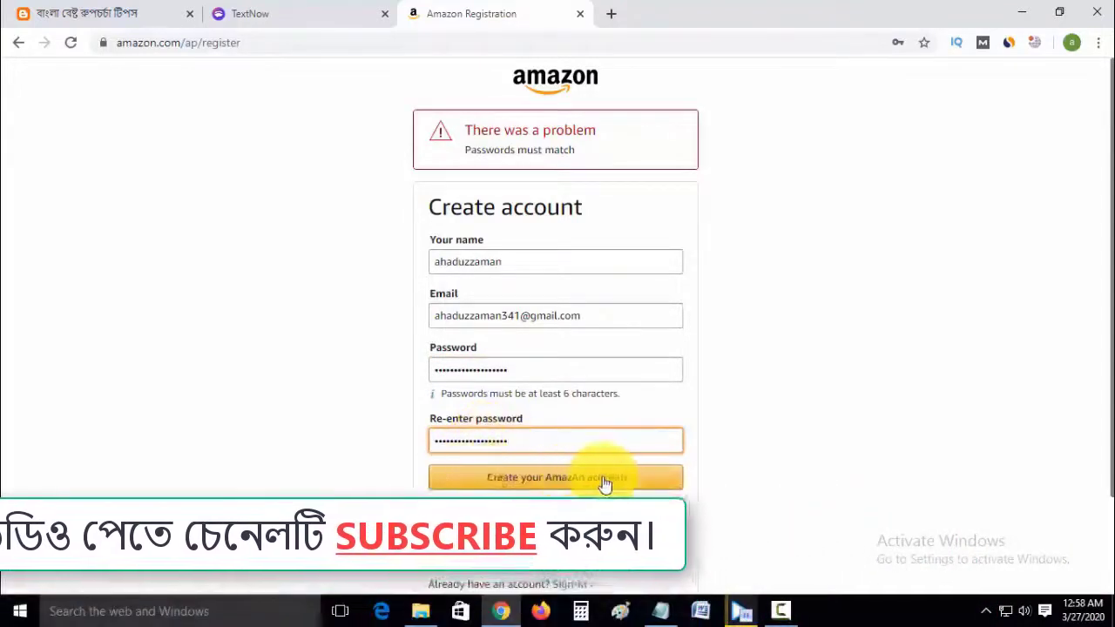
pyautogui.click(580, 481)
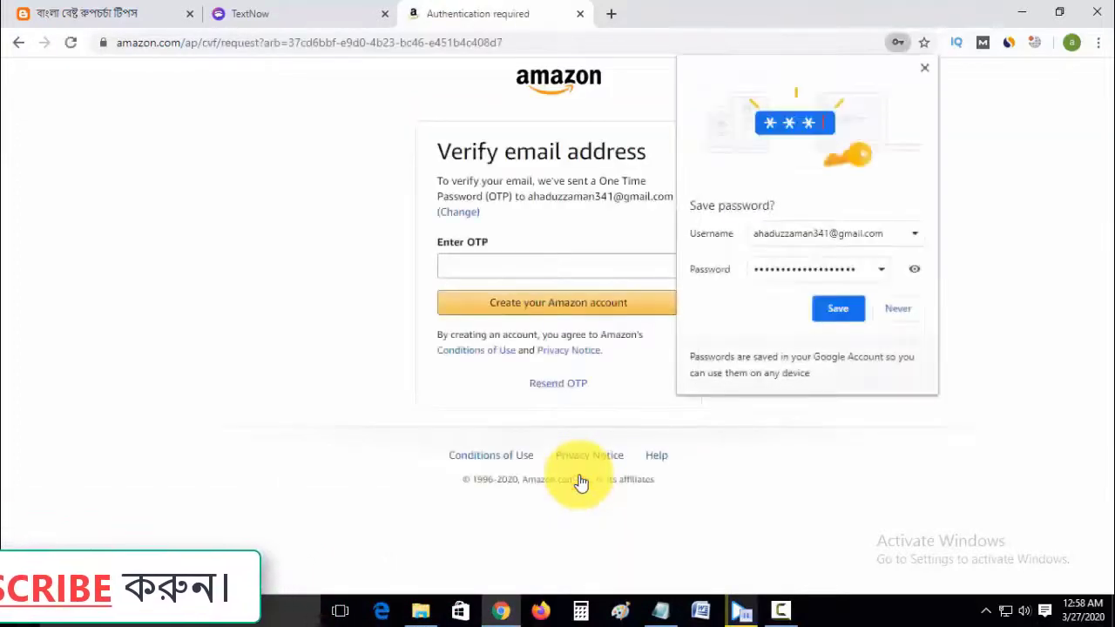
# - Save the new Amazon password in Chrome and load the Gmail inbox in a new tab
pyautogui.click(838, 309)
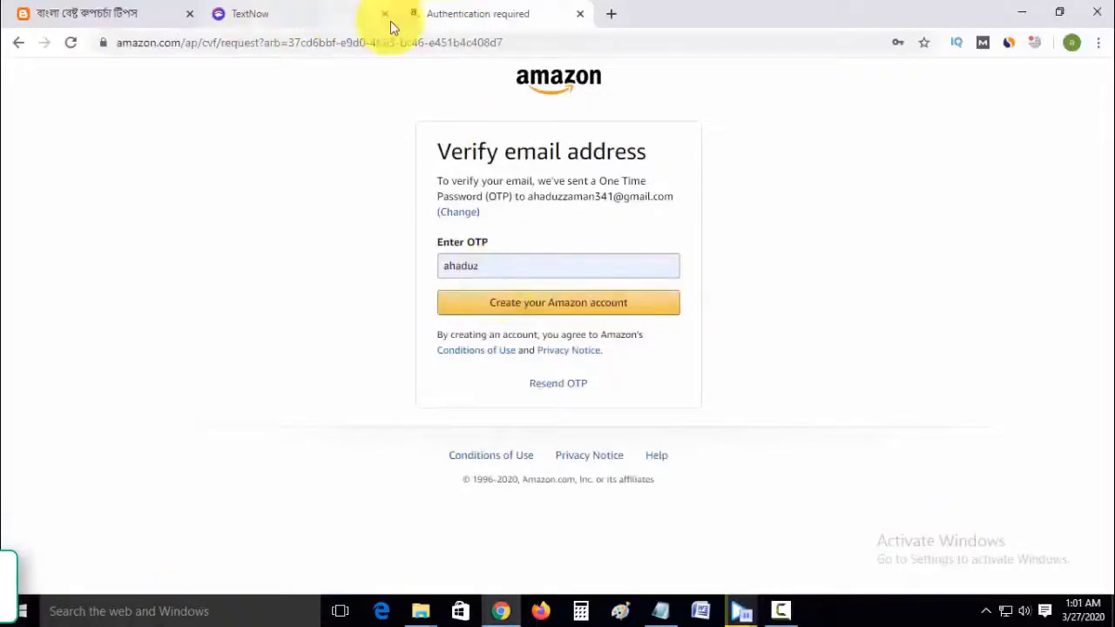
pyautogui.click(612, 15)
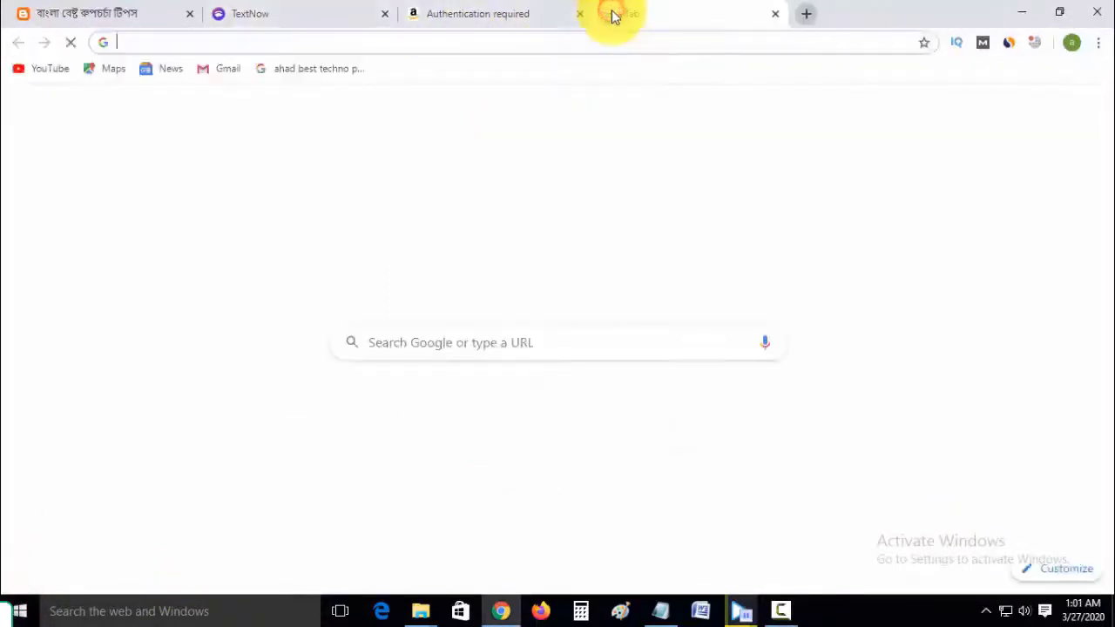
pyautogui.click(228, 70)
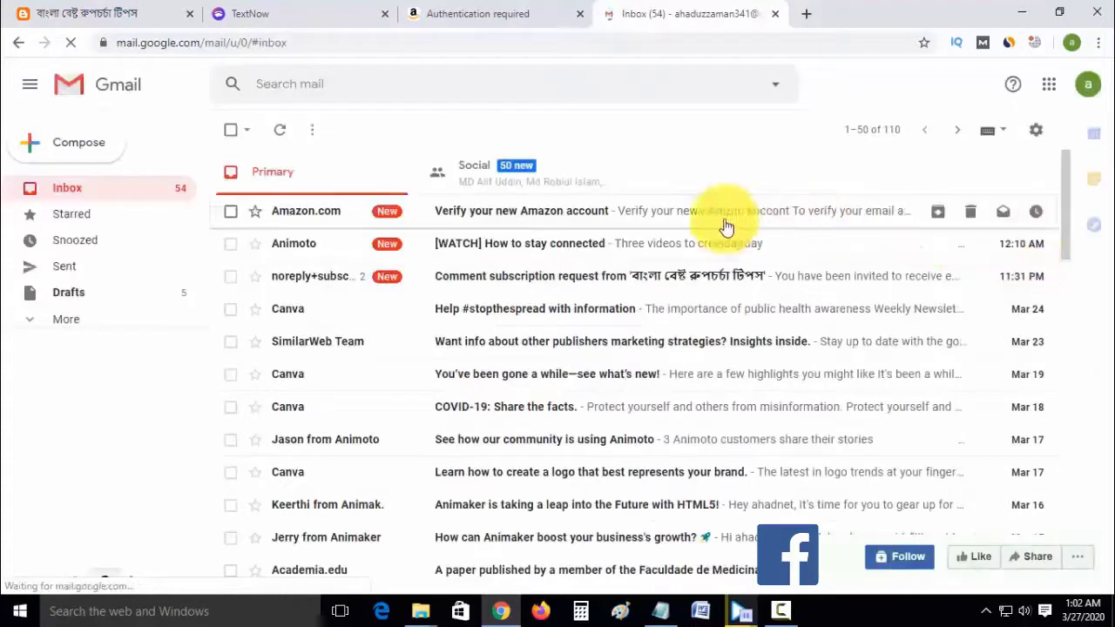
# - Enter the one-time code from Amazon's verification email on the Amazon page and submit it
pyautogui.click(558, 214)
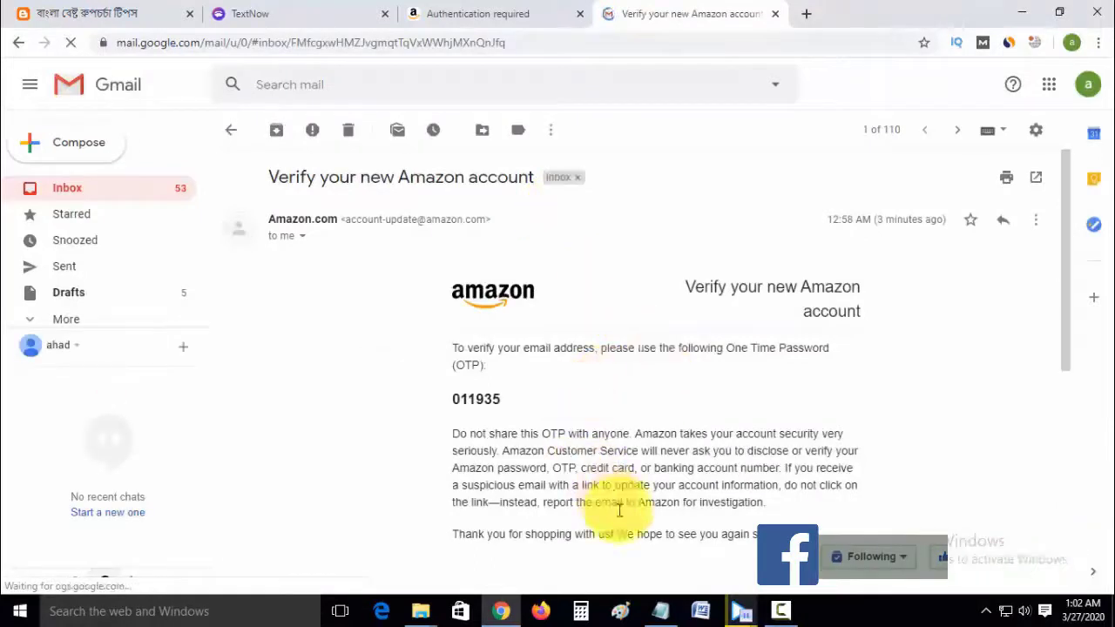
pyautogui.hotkey('ctrl', 'shift', 'Tab')
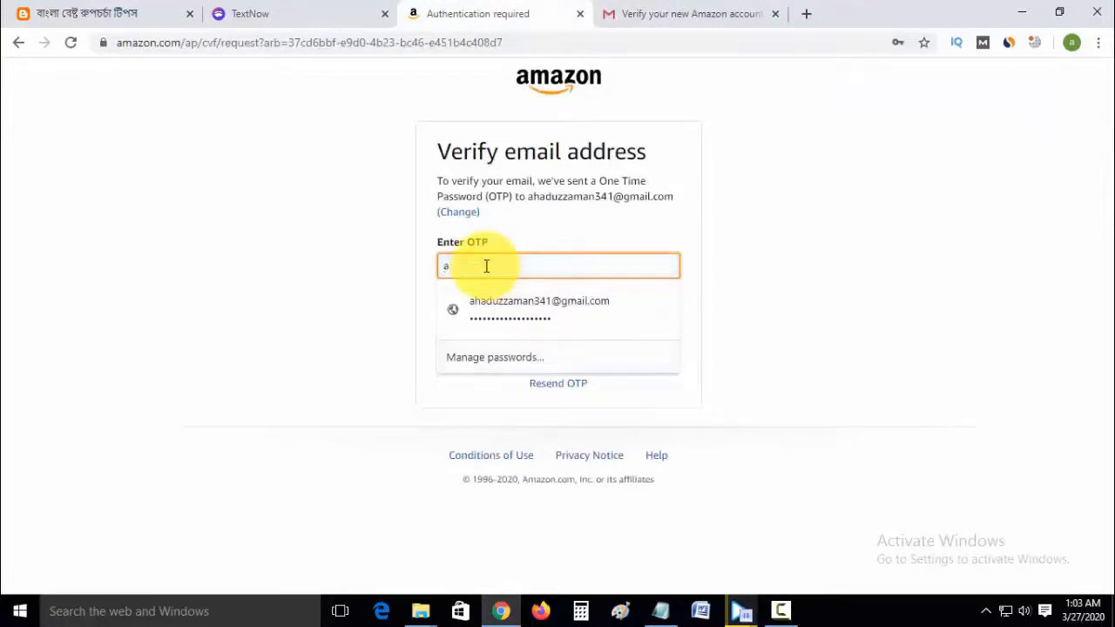
pyautogui.click(667, 14)
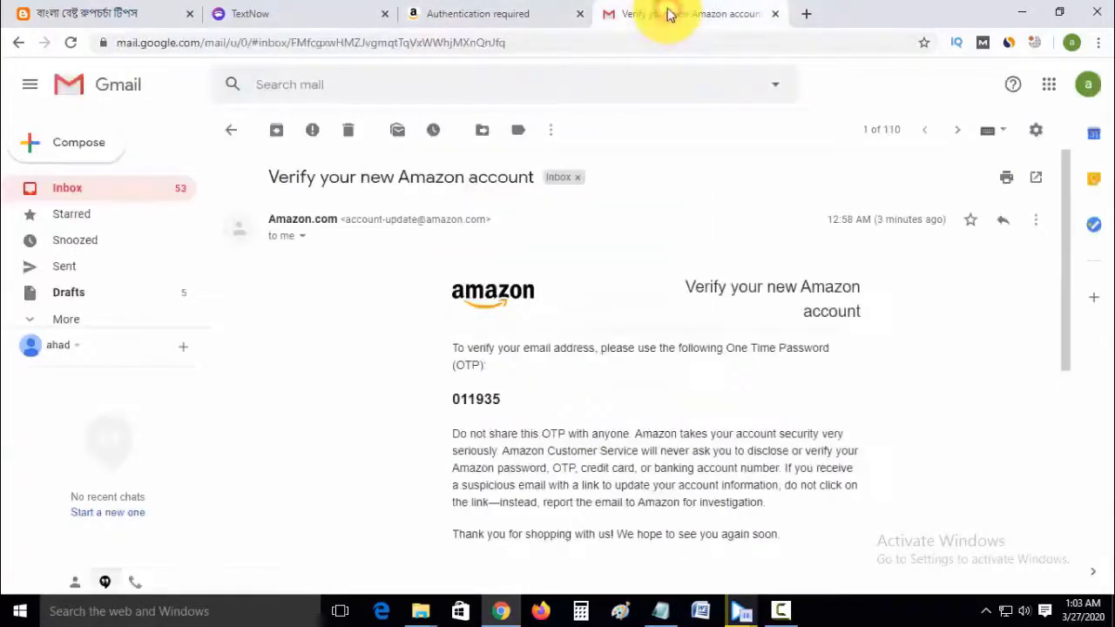
pyautogui.click(477, 14)
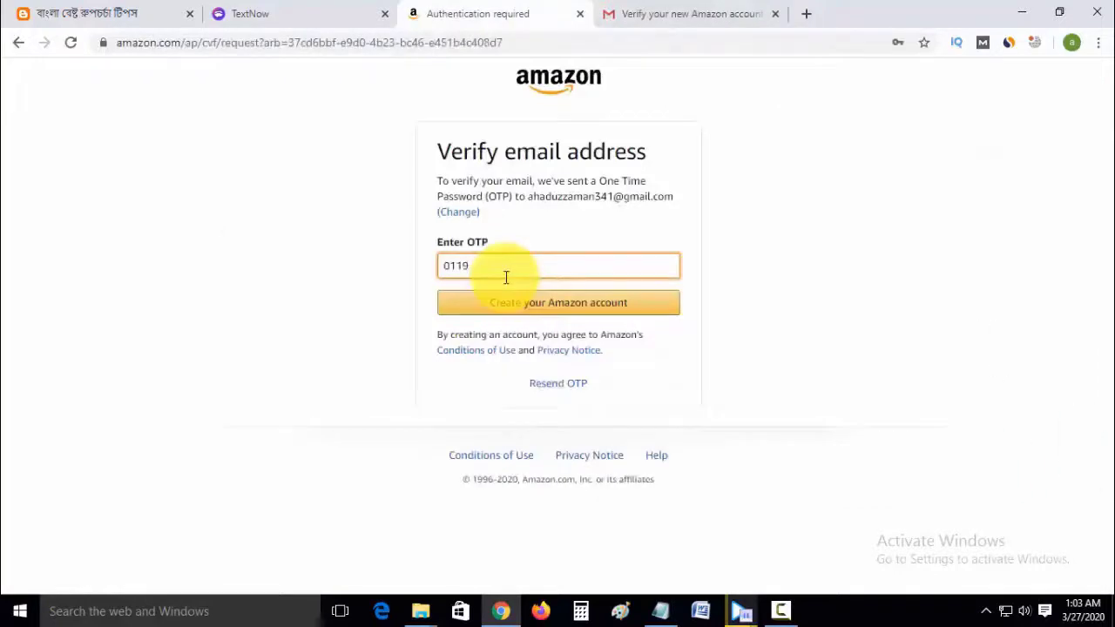
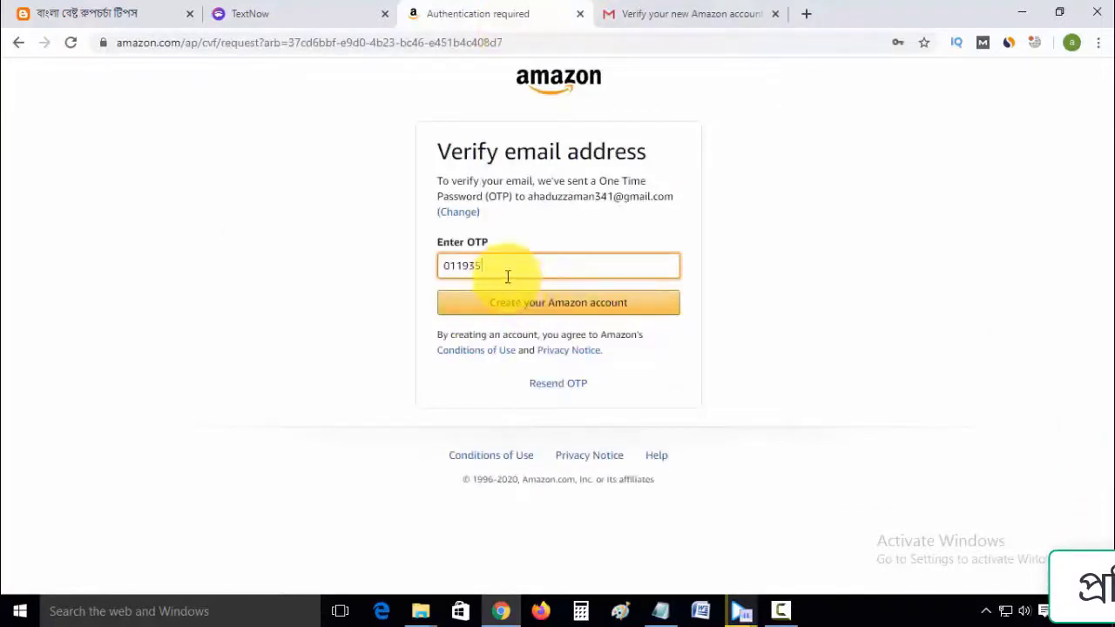
pyautogui.click(528, 304)
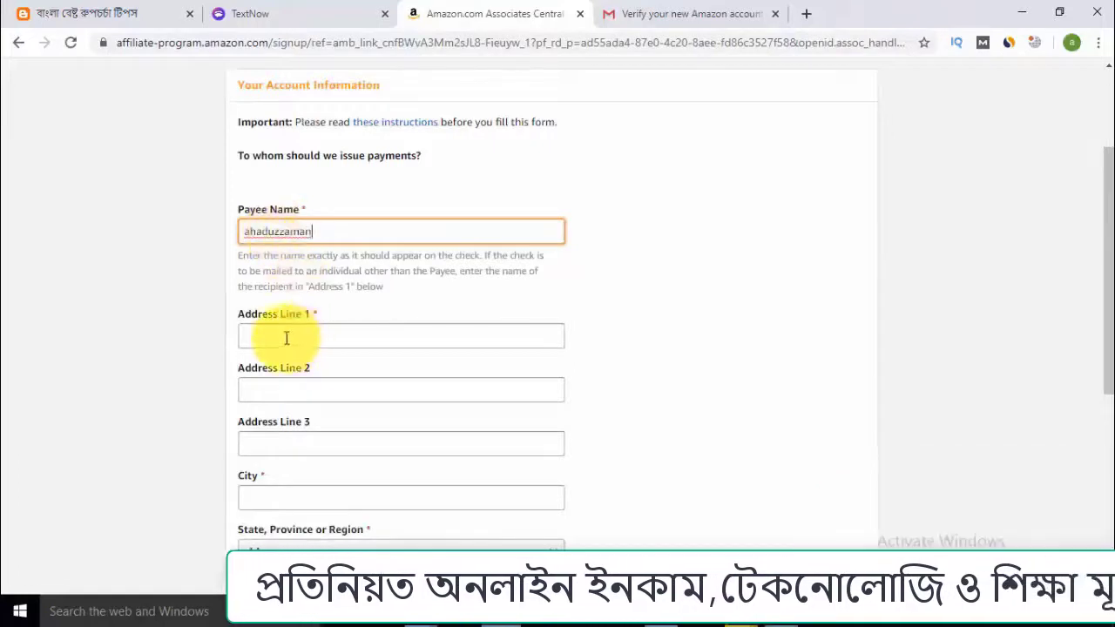
# - Fill in the payee's first and second address lines and city, accepting autofill suggestions
pyautogui.click(318, 336)
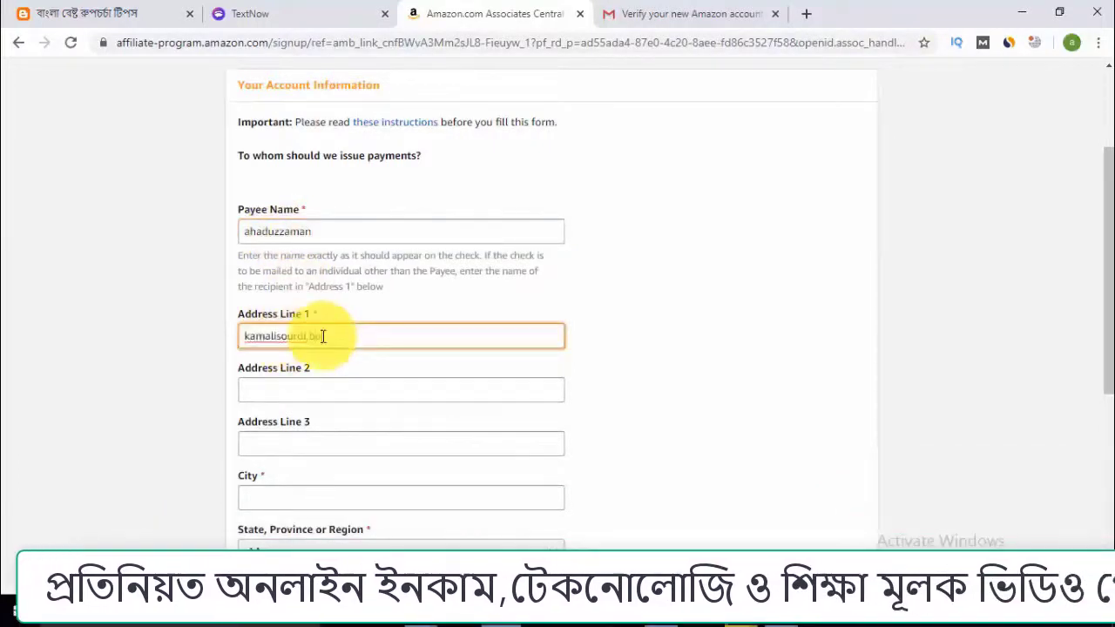
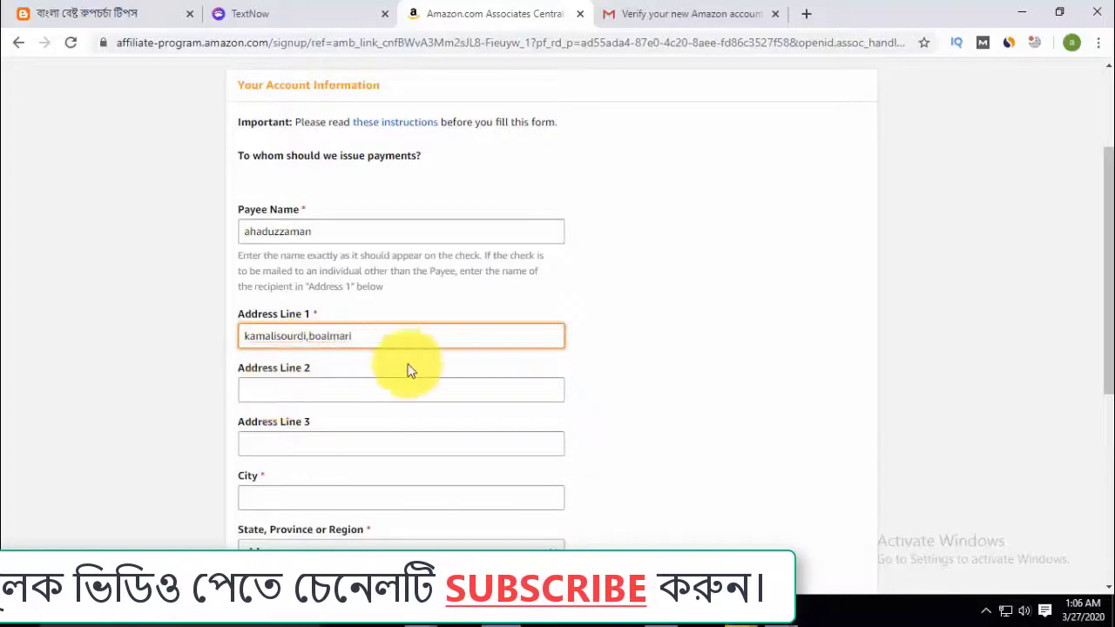
pyautogui.click(284, 387)
pyautogui.press('Down')
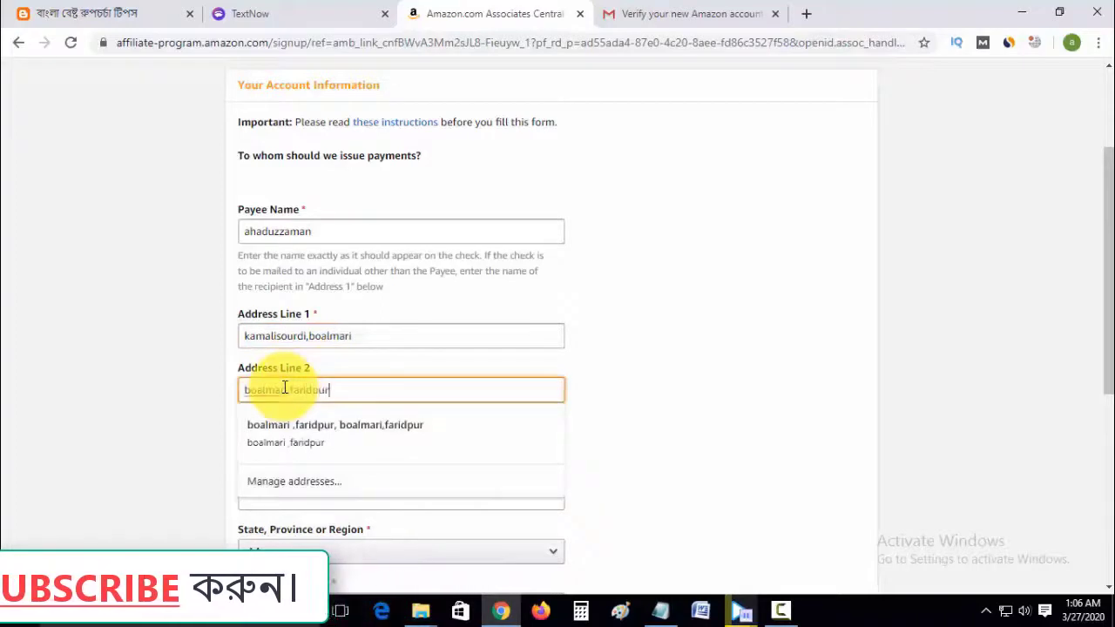
pyautogui.press('Return')
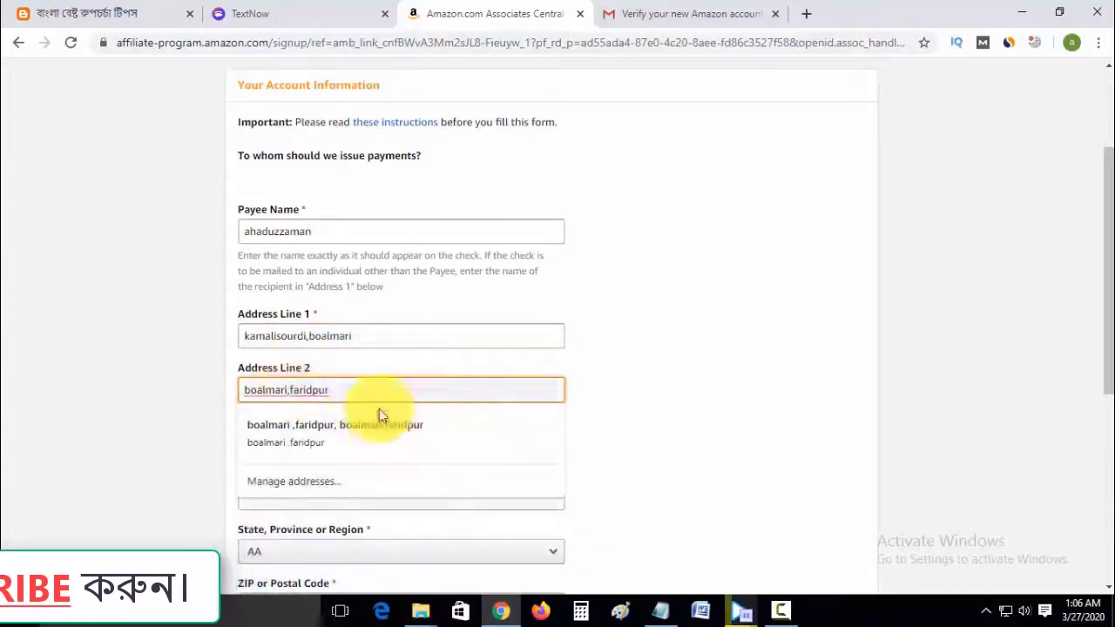
pyautogui.scroll(-2, 355, 389)
pyautogui.click(284, 331)
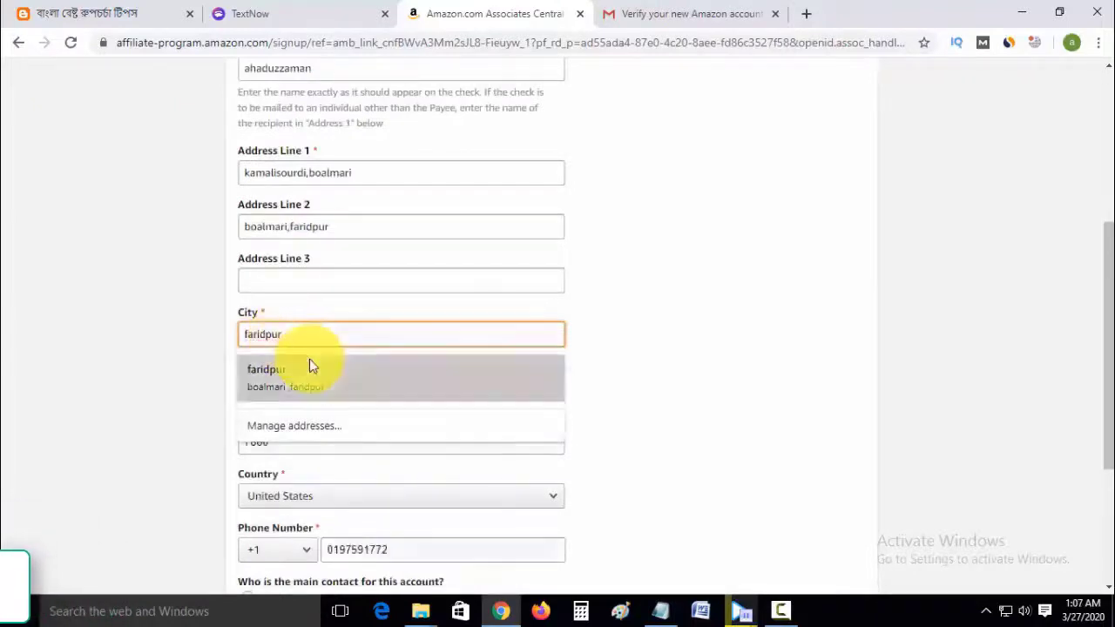
pyautogui.press('Down')
pyautogui.press('Return')
pyautogui.click(658, 380)
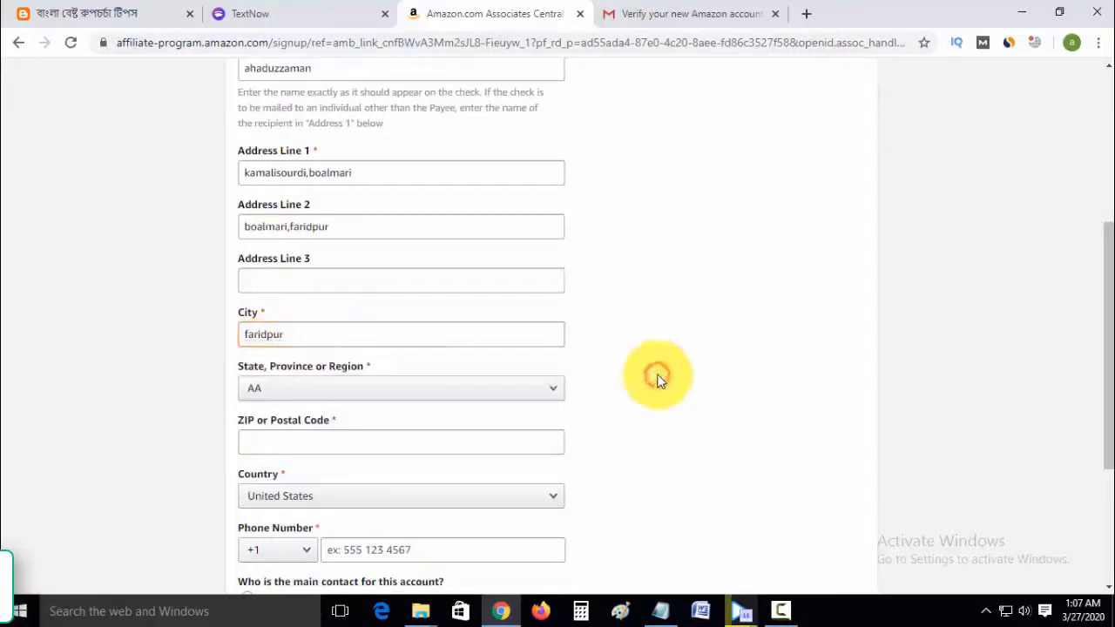
# - Set the payment address country to Bangladesh and begin entering the state or region
pyautogui.click(554, 391)
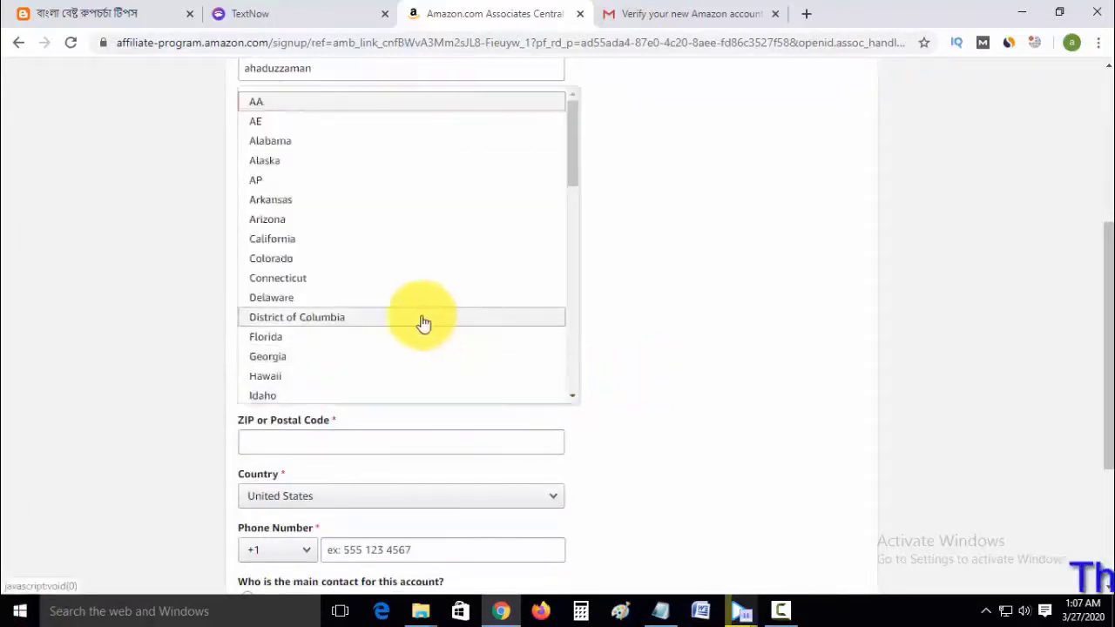
pyautogui.scroll(-6, 362, 261)
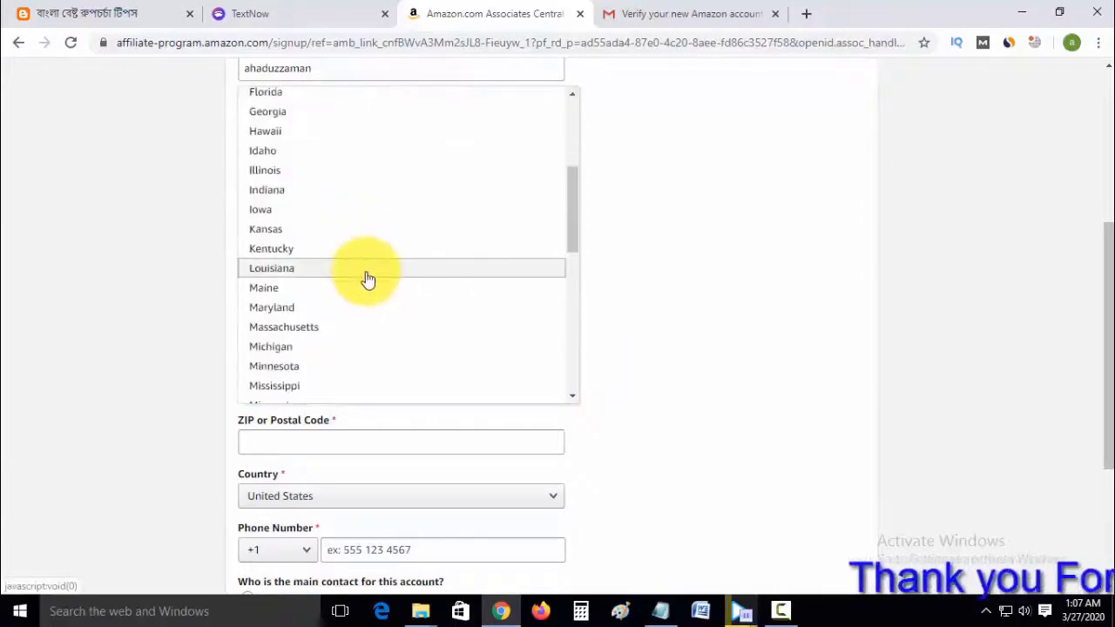
pyautogui.click(715, 339)
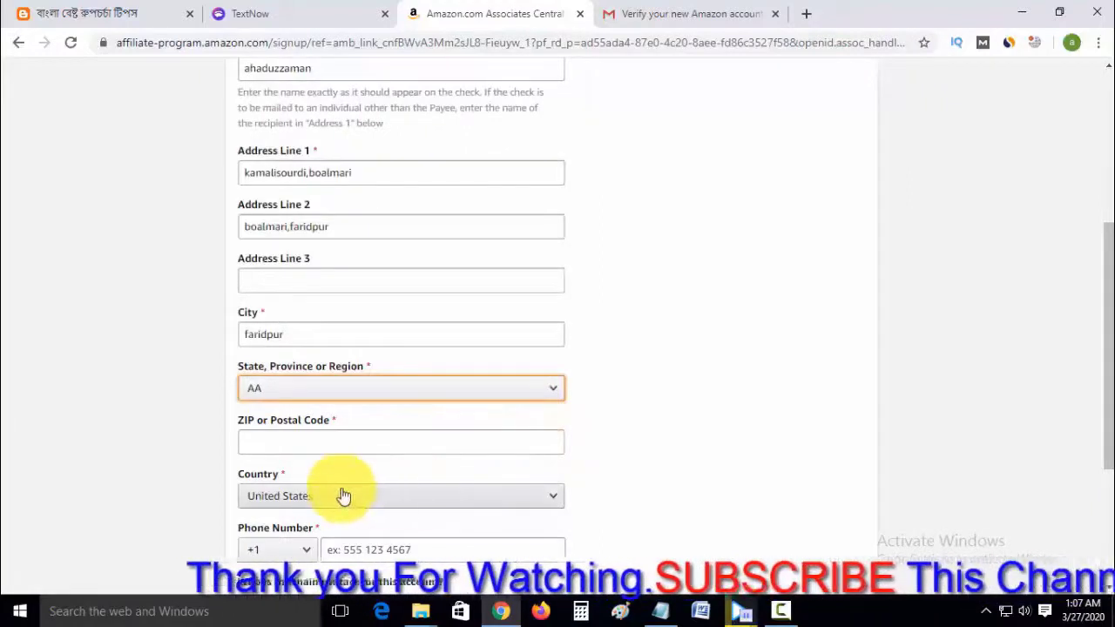
pyautogui.scroll(-1, 343, 492)
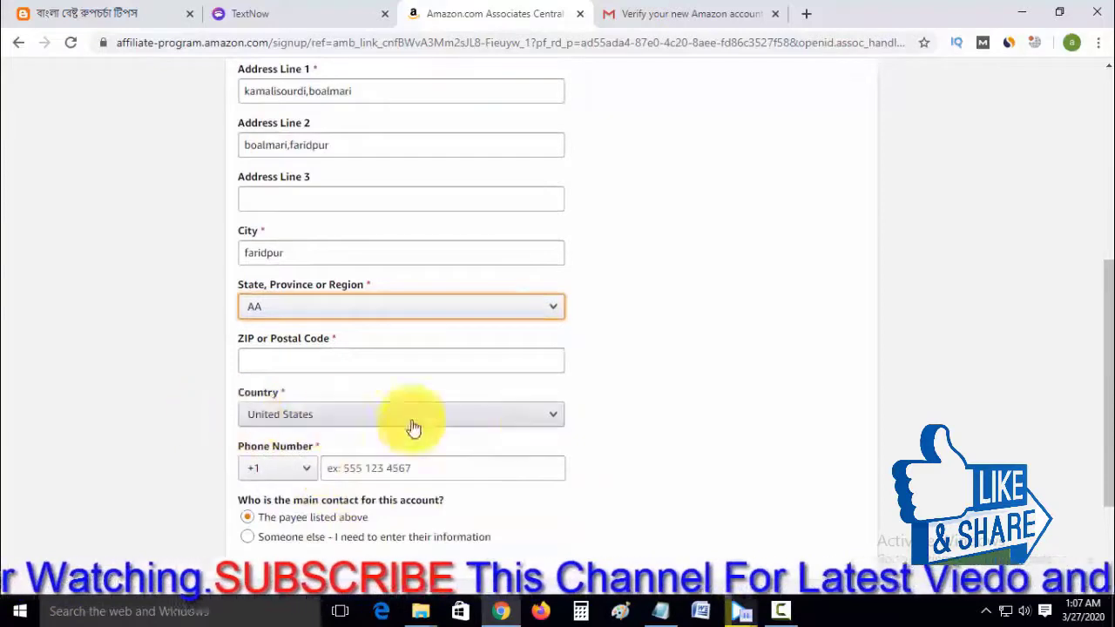
pyautogui.click(553, 420)
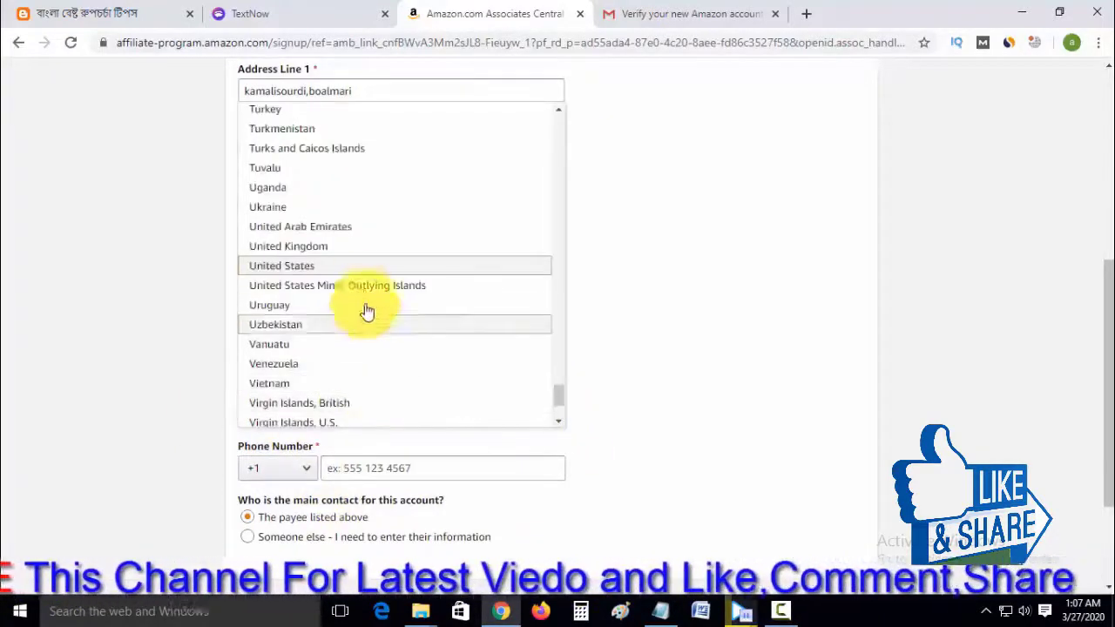
pyautogui.scroll(1, 357, 276)
pyautogui.scroll(10, 354, 274)
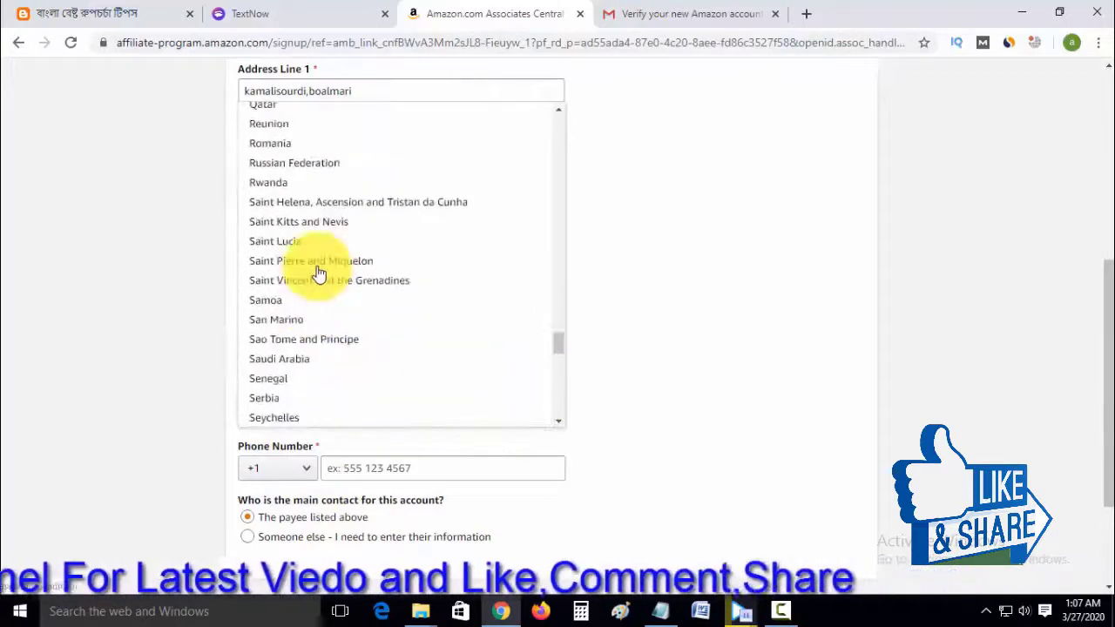
pyautogui.scroll(20, 319, 274)
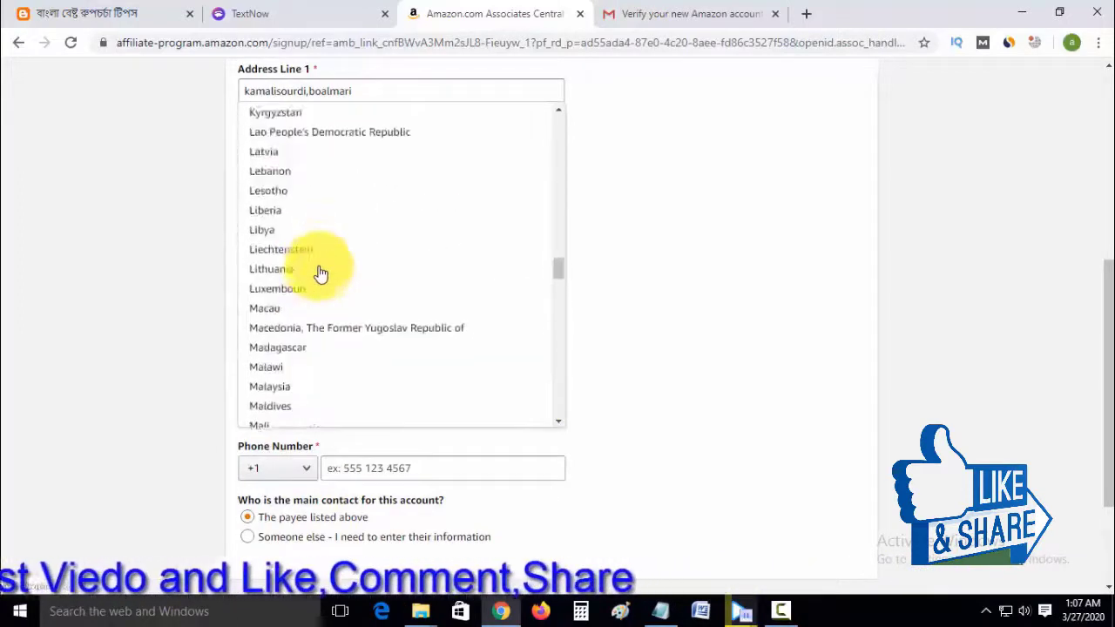
pyautogui.scroll(20, 320, 273)
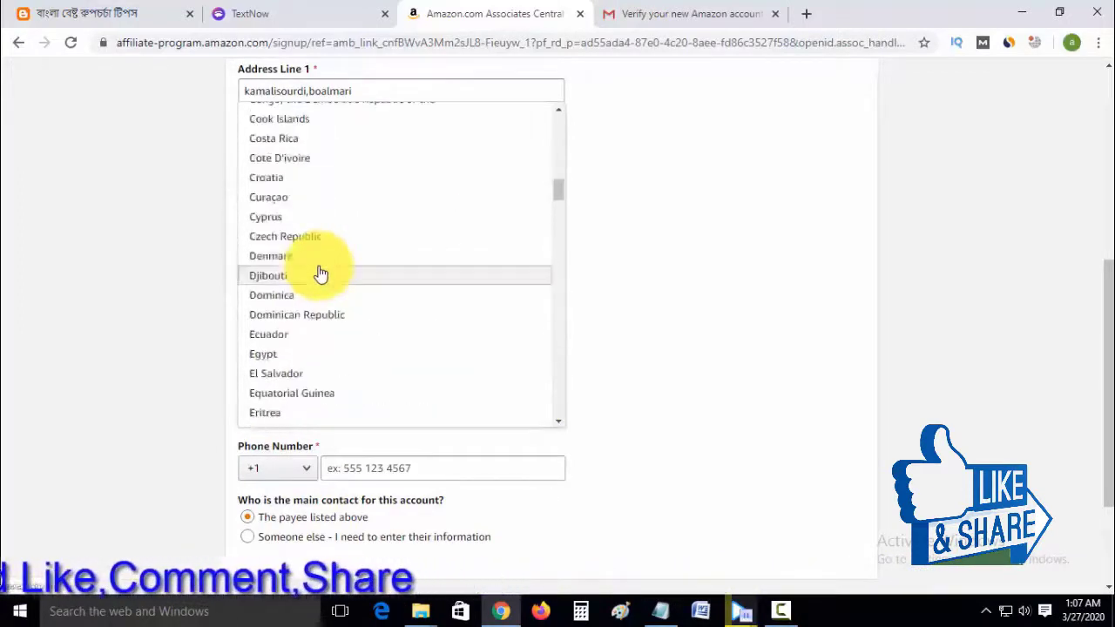
pyautogui.scroll(5, 321, 273)
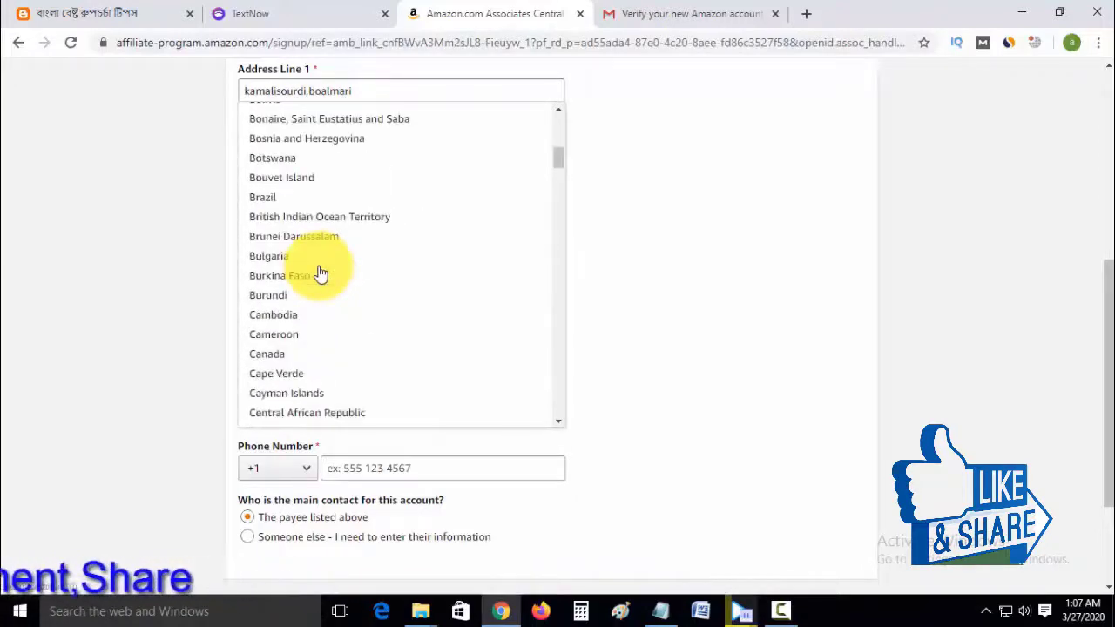
pyautogui.scroll(5, 320, 273)
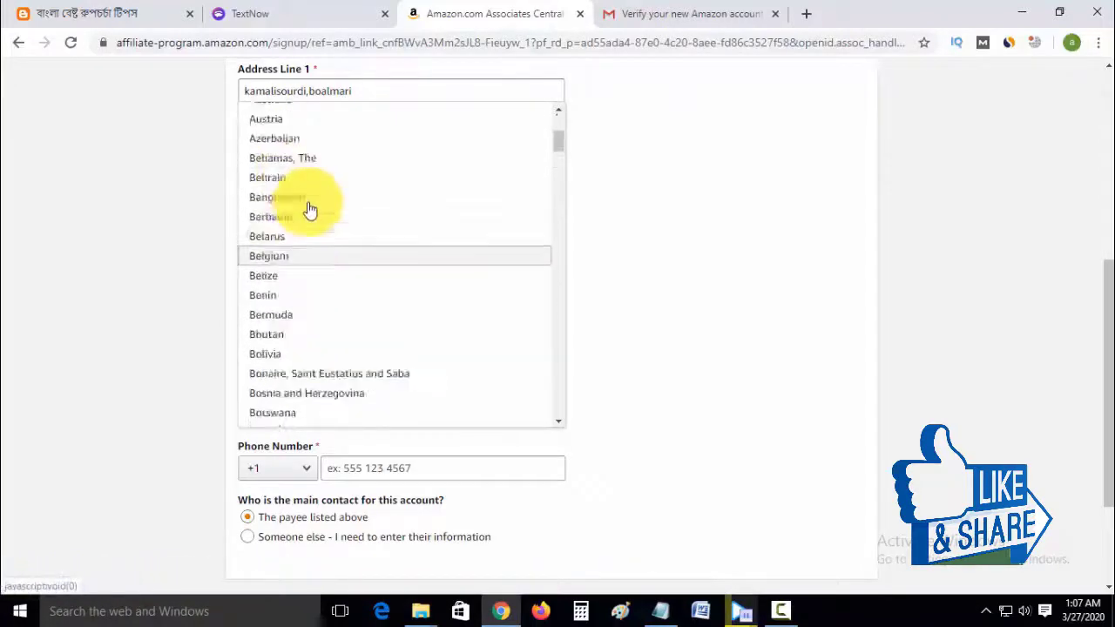
pyautogui.scroll(1, 311, 213)
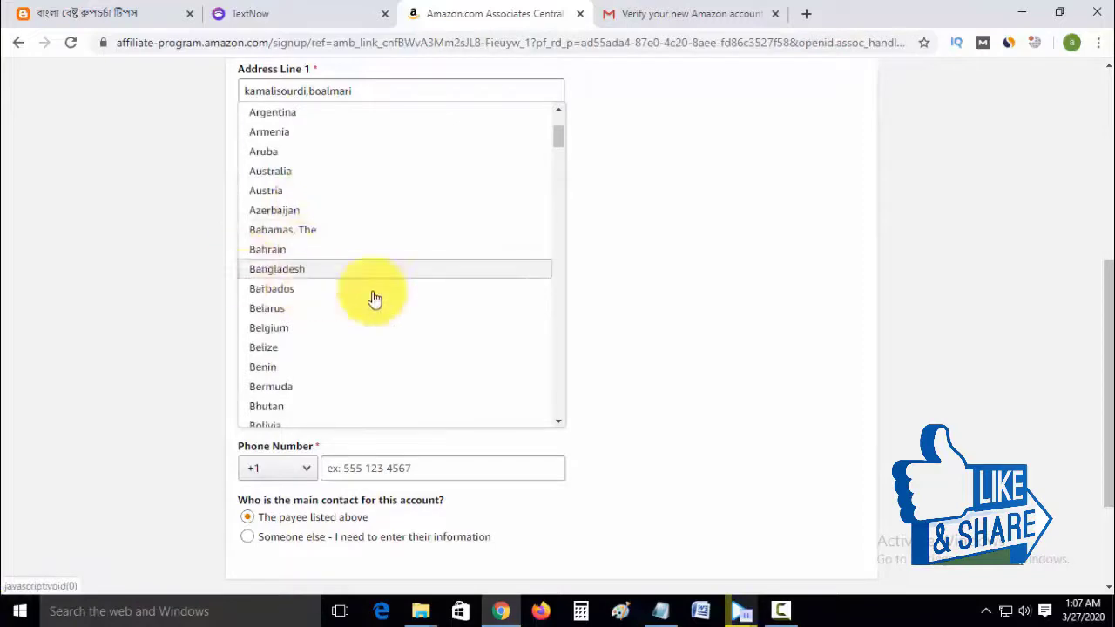
pyautogui.click(306, 270)
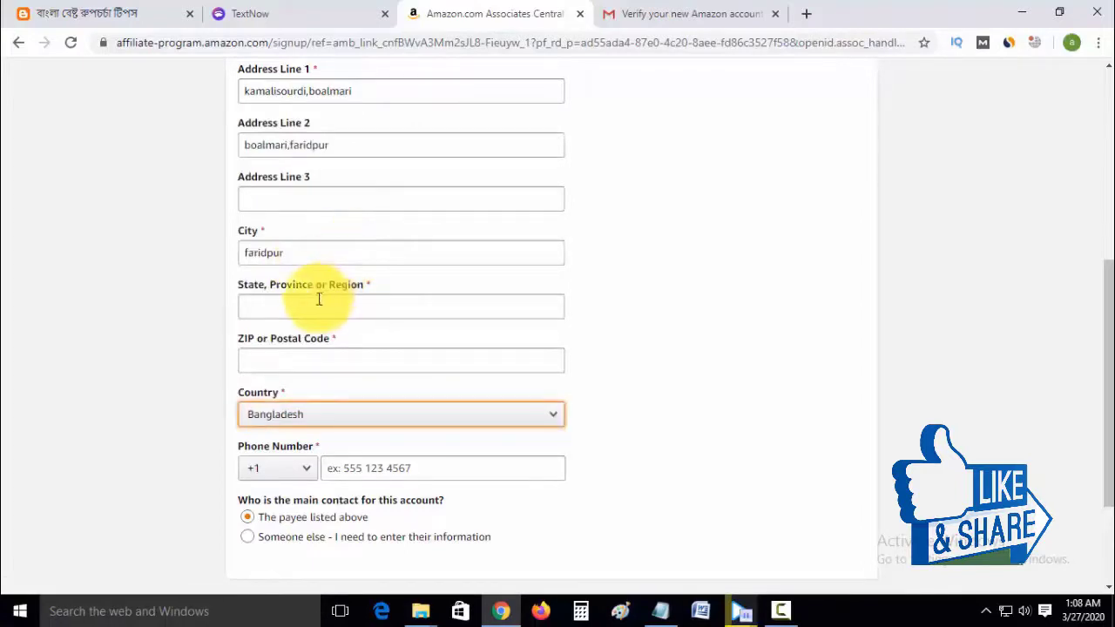
pyautogui.click(261, 304)
pyautogui.write('boalmari')
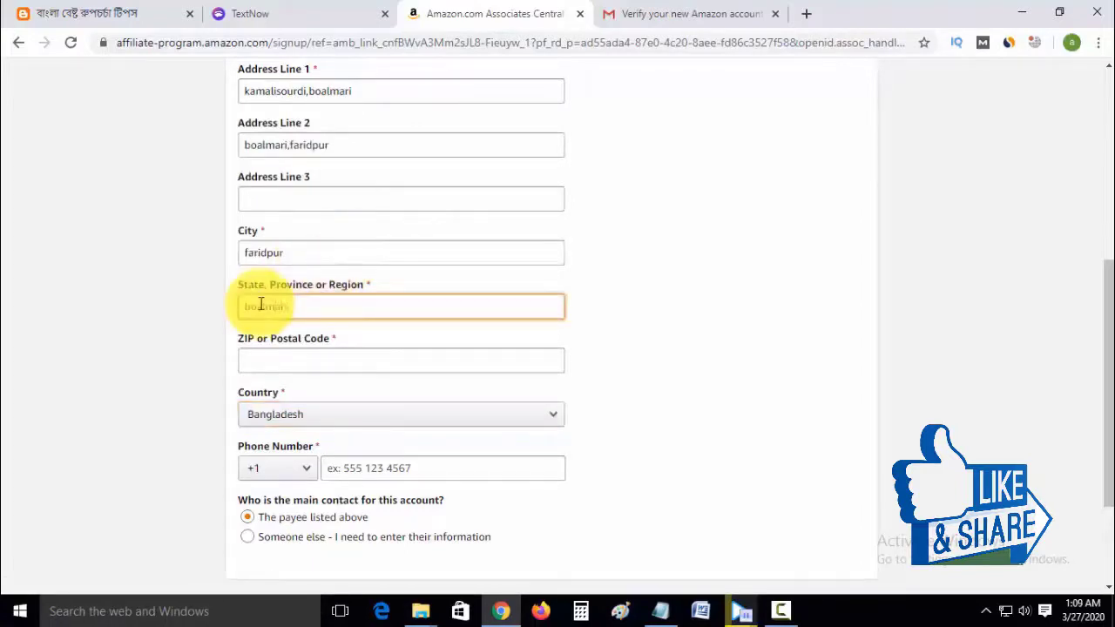
# - Fill in the postal code, set the +880 phone code with the corrected phone number, and submit
pyautogui.click(253, 360)
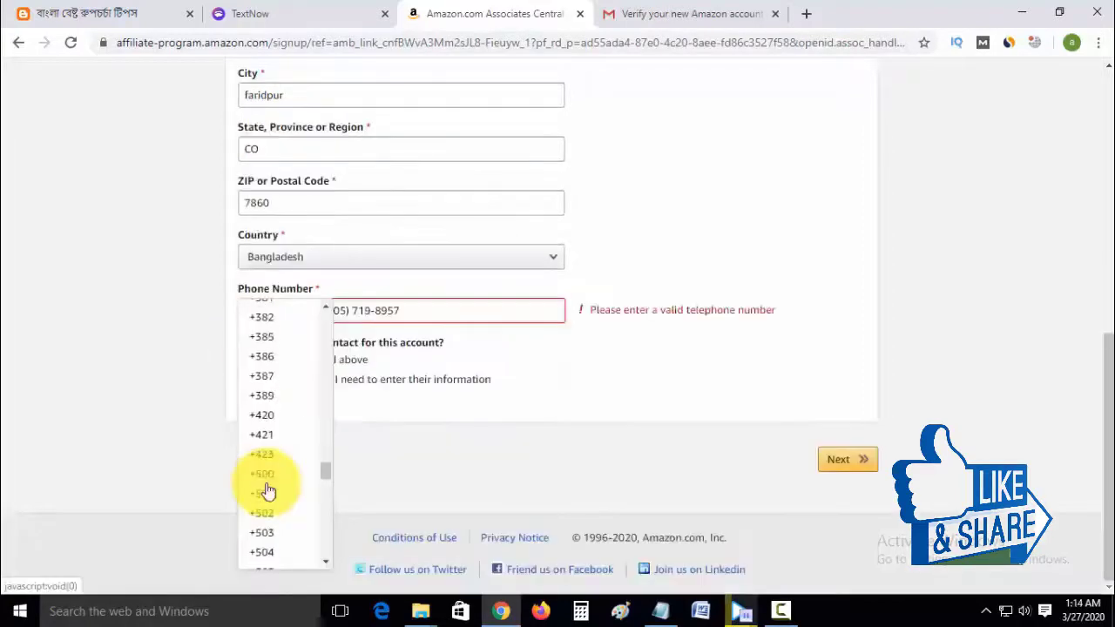
pyautogui.scroll(-3, 267, 489)
pyautogui.scroll(-8, 268, 492)
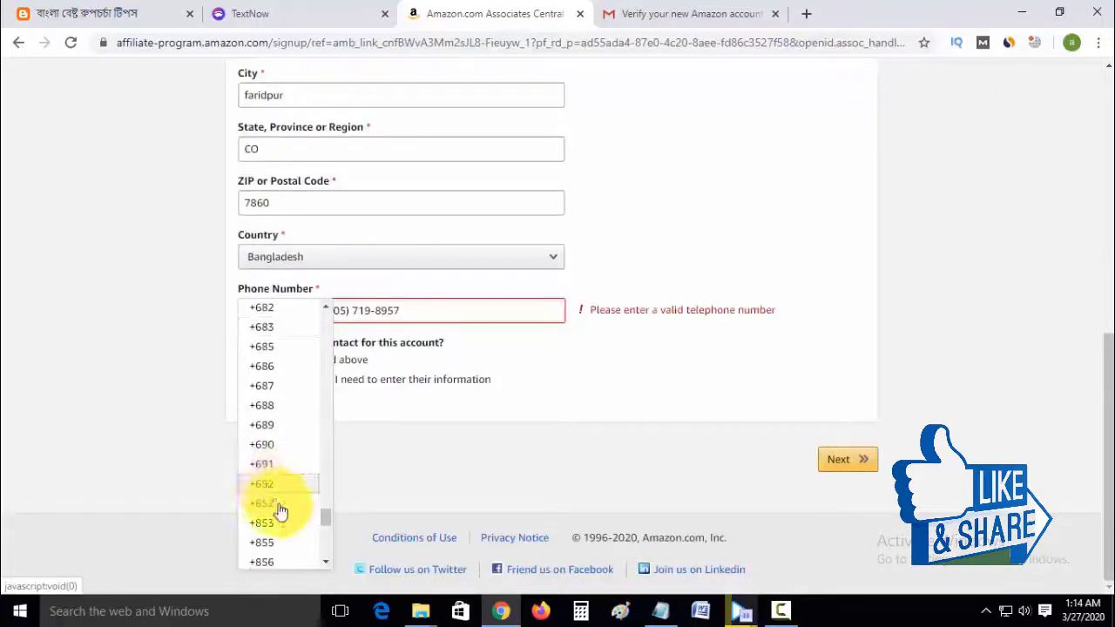
pyautogui.scroll(-2, 277, 518)
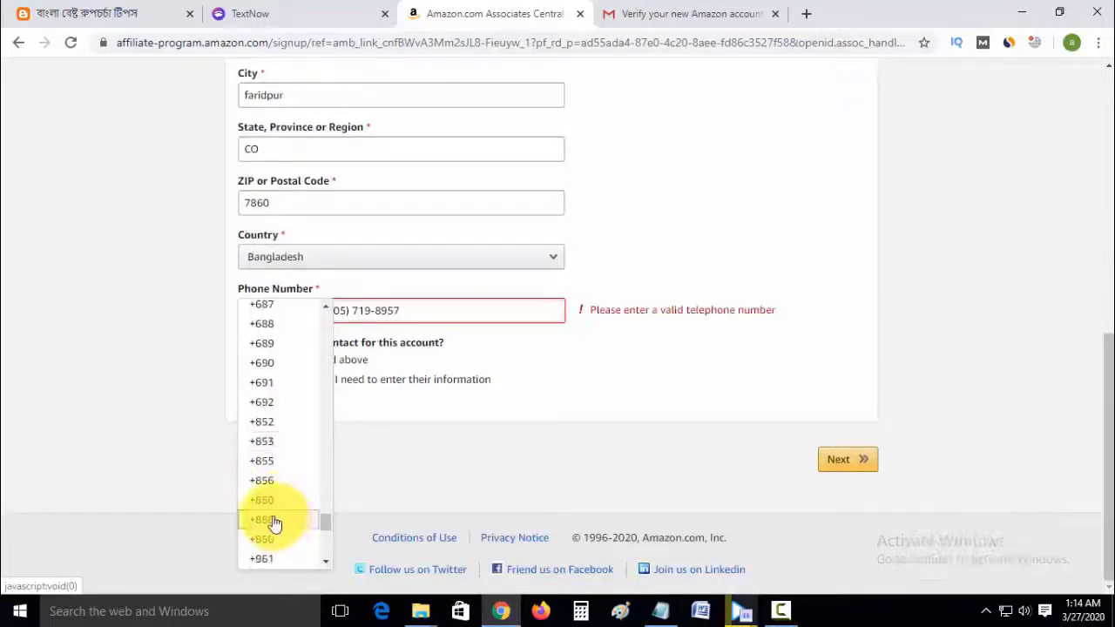
pyautogui.click(272, 509)
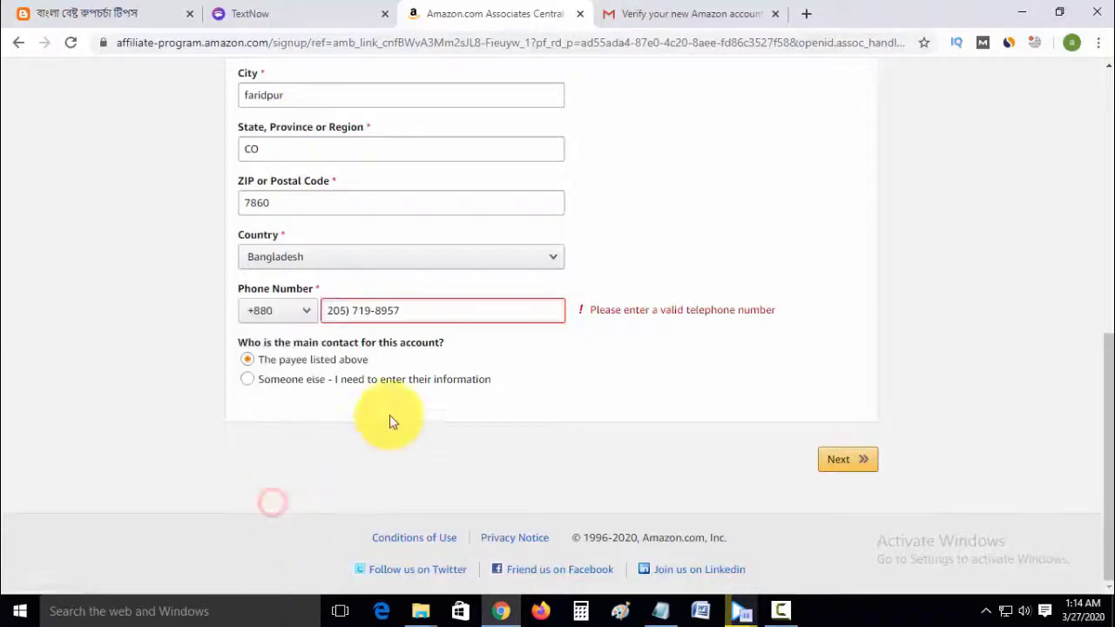
pyautogui.click(416, 309)
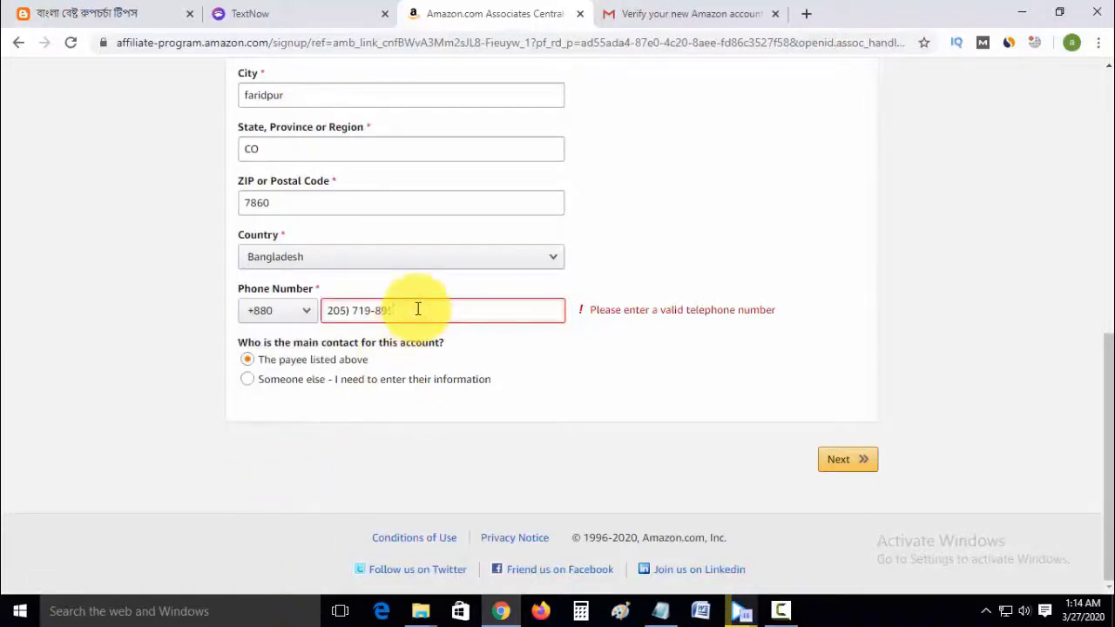
pyautogui.hotkey('ctrl', 'a')
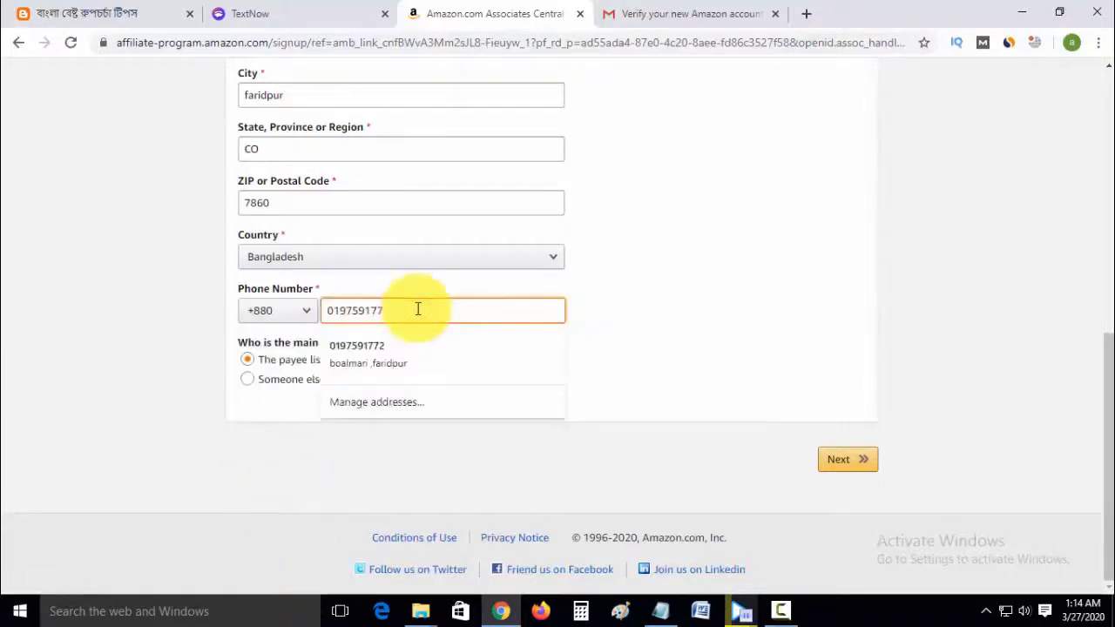
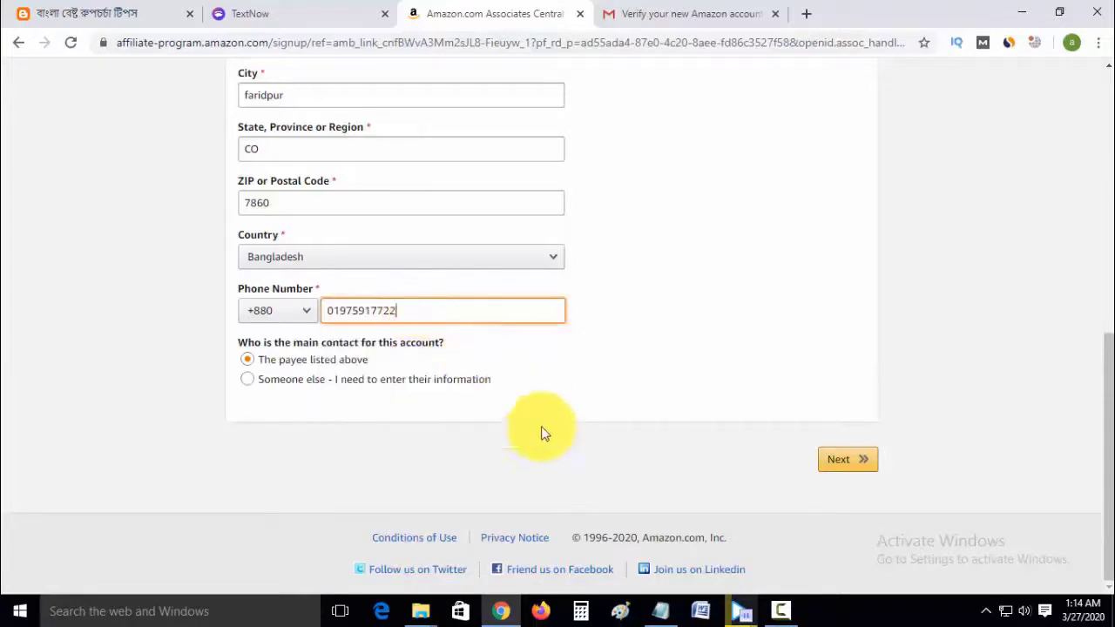
pyautogui.click(841, 462)
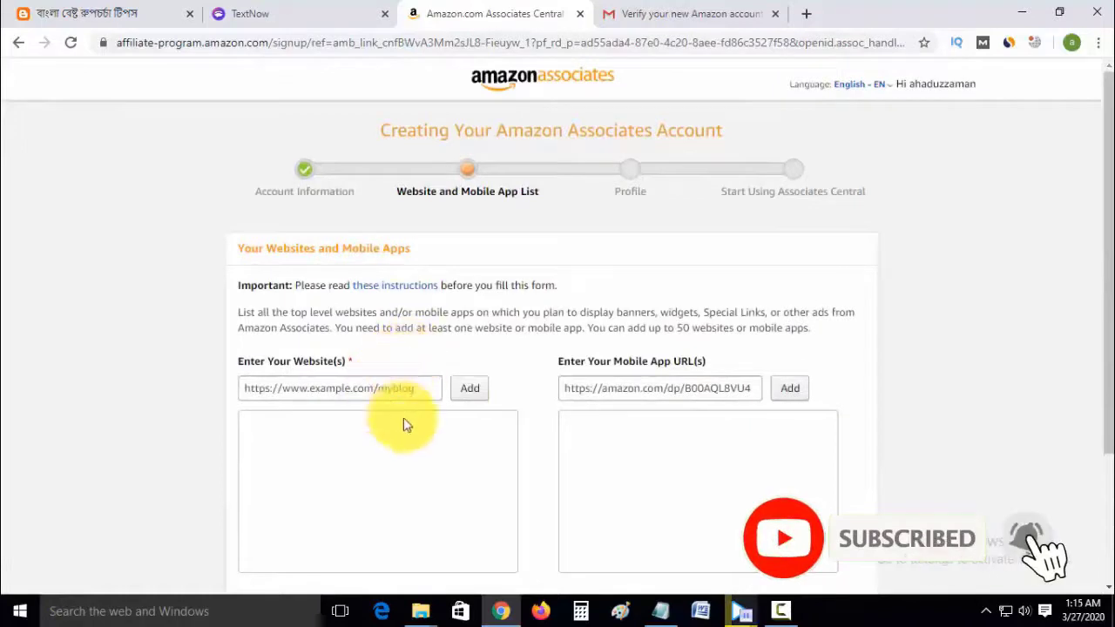
# - Copy the Blogger blog's address from the address bar and paste it into the Website field
pyautogui.click(146, 14)
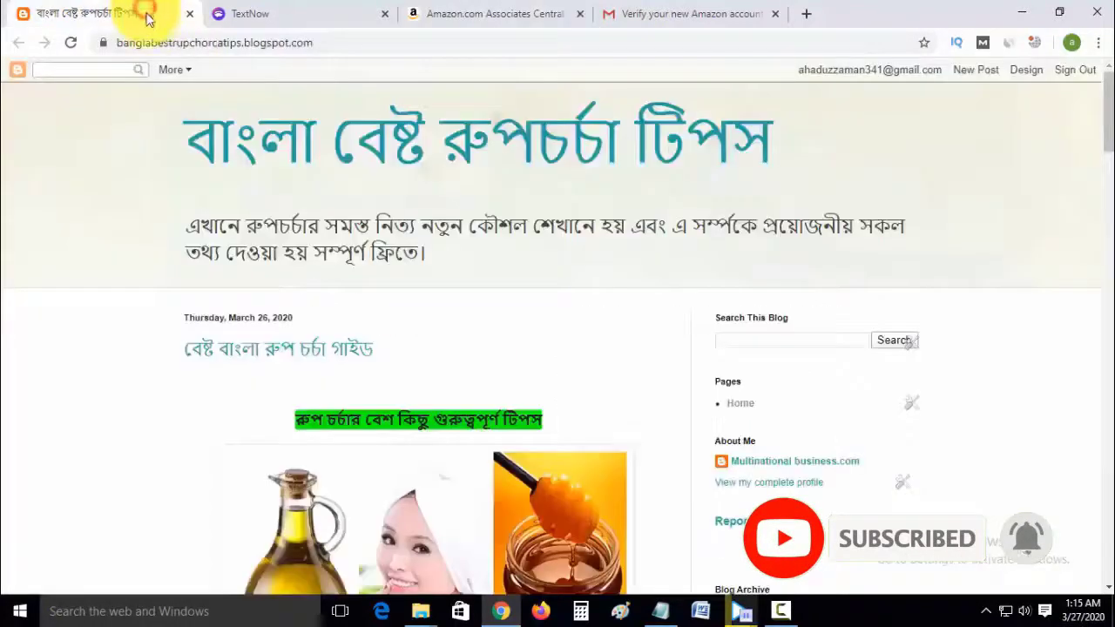
pyautogui.click(359, 43)
pyautogui.click(398, 40)
pyautogui.moveTo(460, 42); pyautogui.dragTo(111, 36)
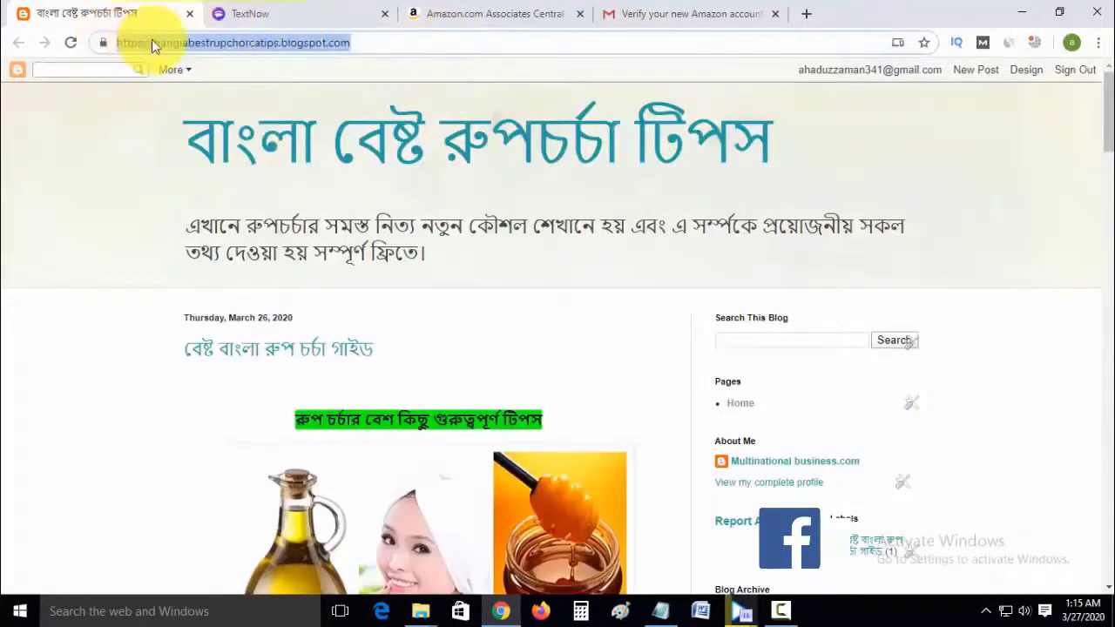
pyautogui.rightClick(151, 39)
pyautogui.click(200, 128)
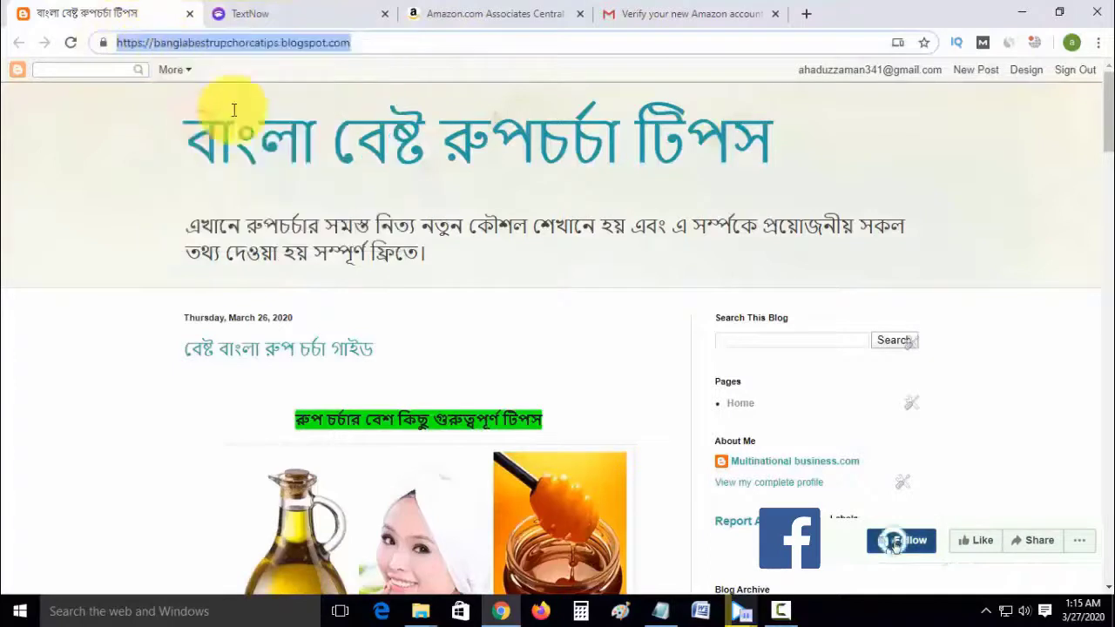
pyautogui.click(477, 16)
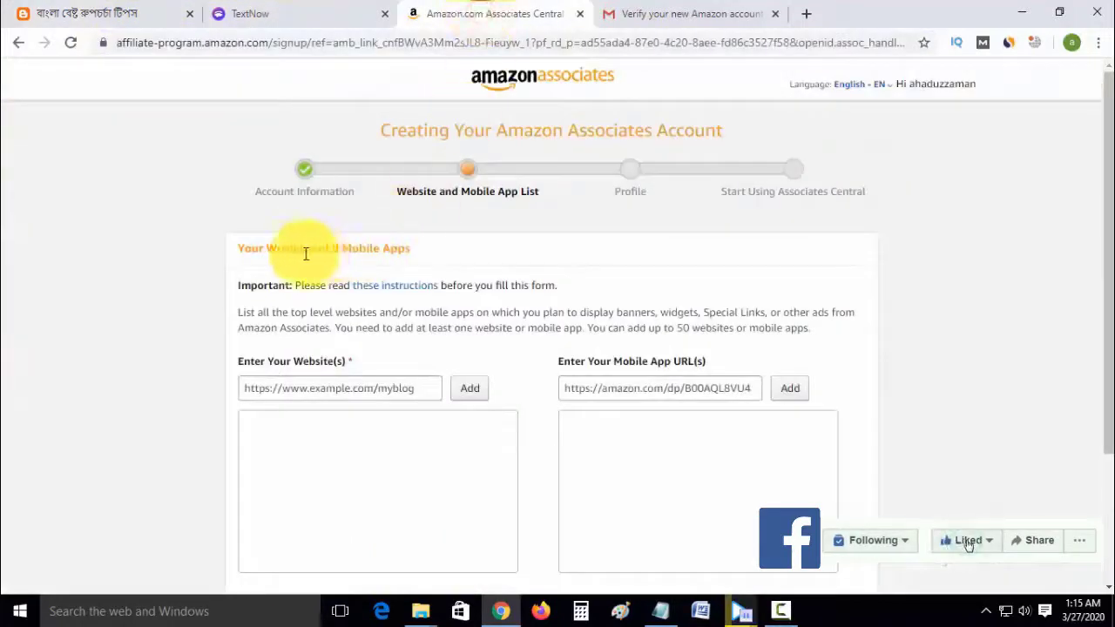
pyautogui.click(339, 387)
pyautogui.hotkey('ctrl', 'v')
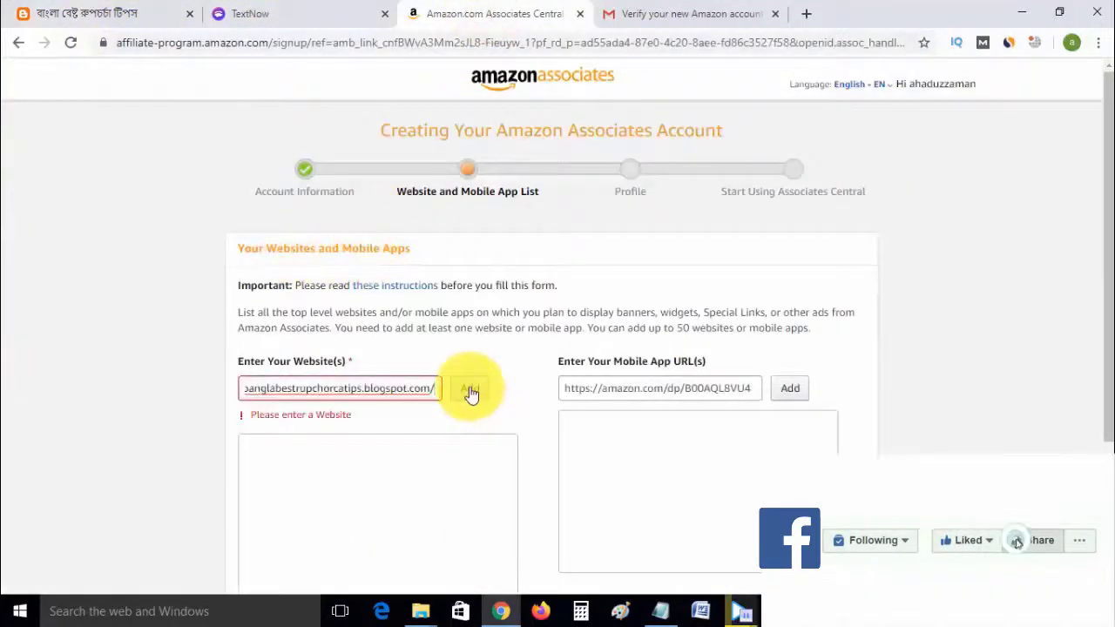
pyautogui.click(470, 389)
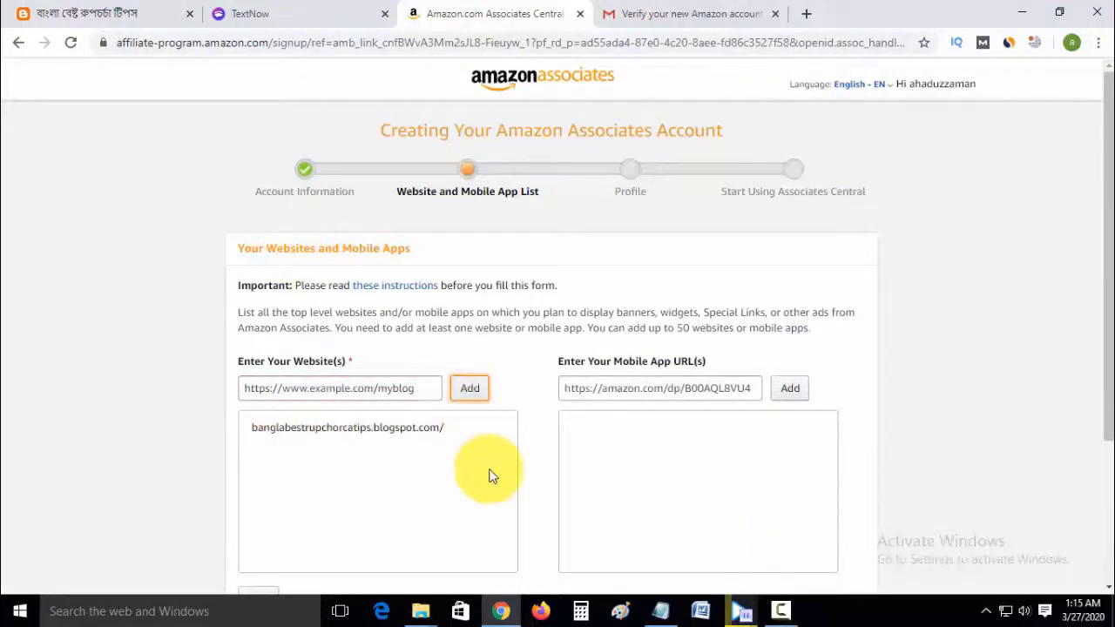
pyautogui.scroll(-3, 490, 477)
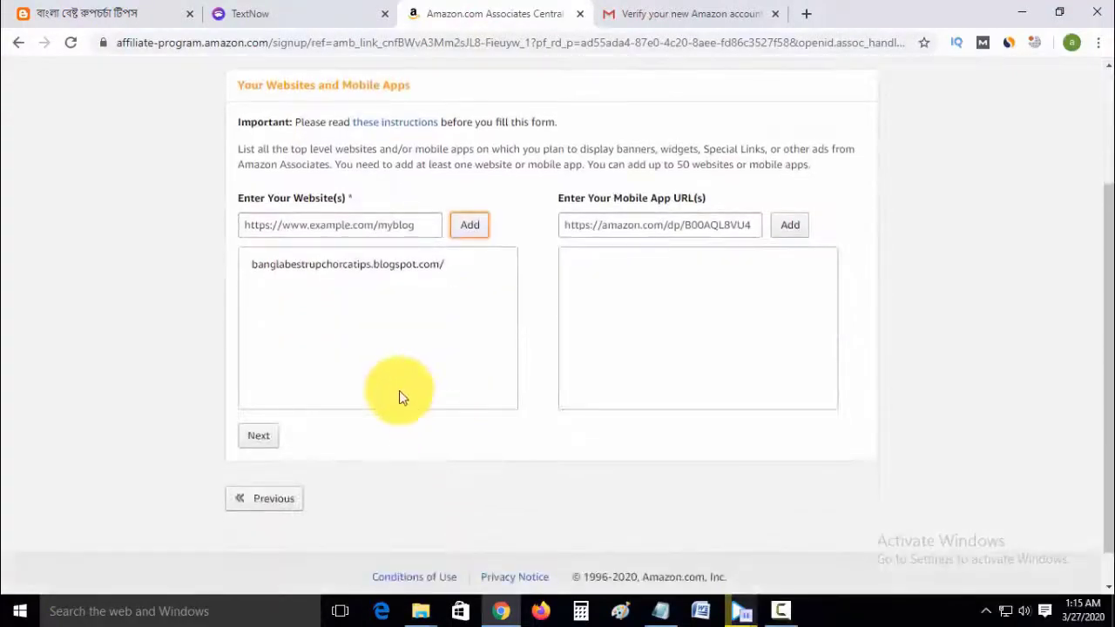
pyautogui.scroll(-1, 409, 418)
pyautogui.scroll(2, 410, 427)
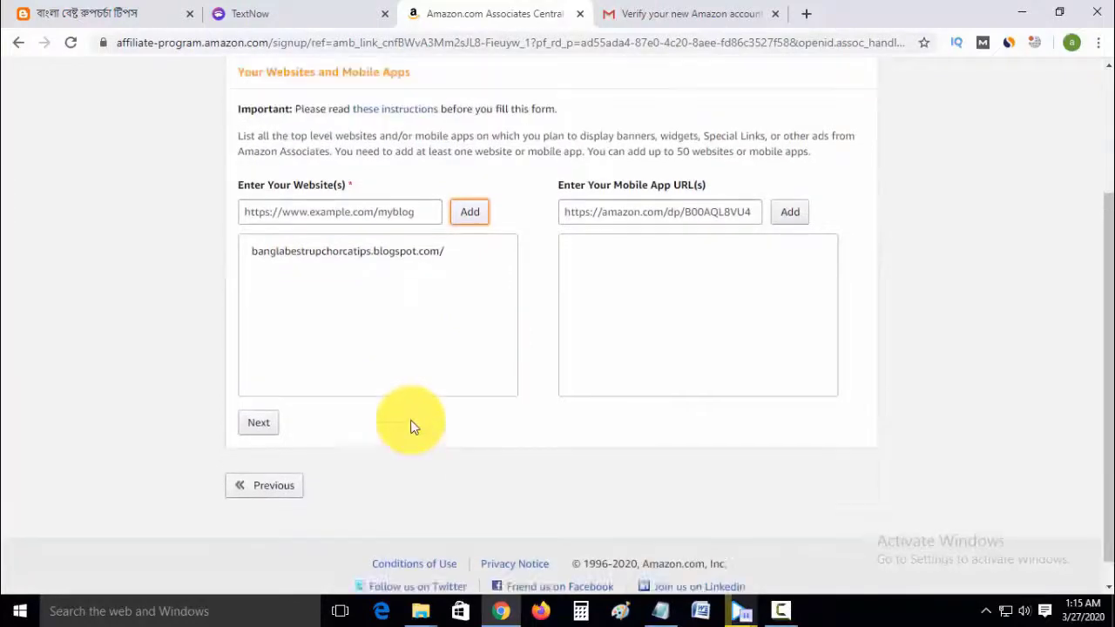
pyautogui.click(148, 15)
pyautogui.scroll(-5, 432, 316)
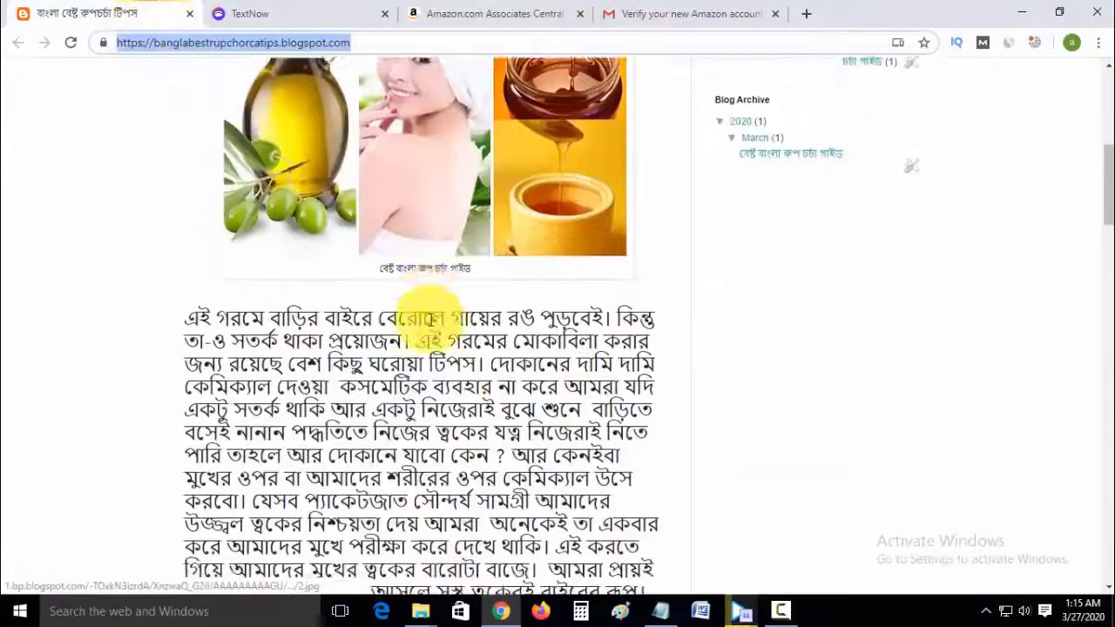
pyautogui.scroll(-11, 430, 320)
pyautogui.scroll(9, 436, 323)
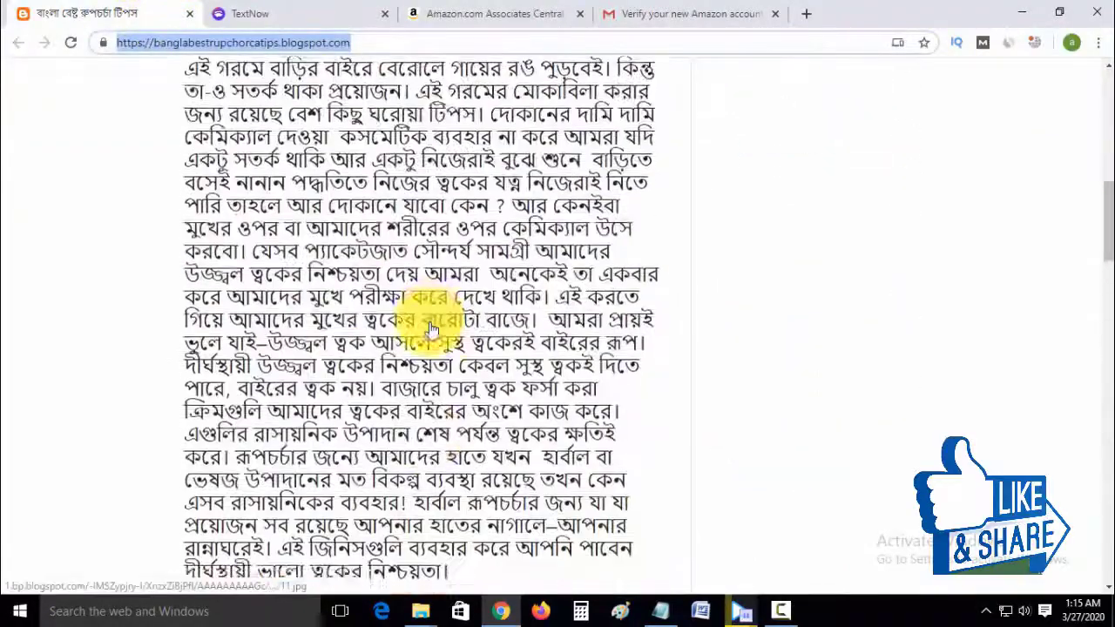
pyautogui.scroll(8, 430, 329)
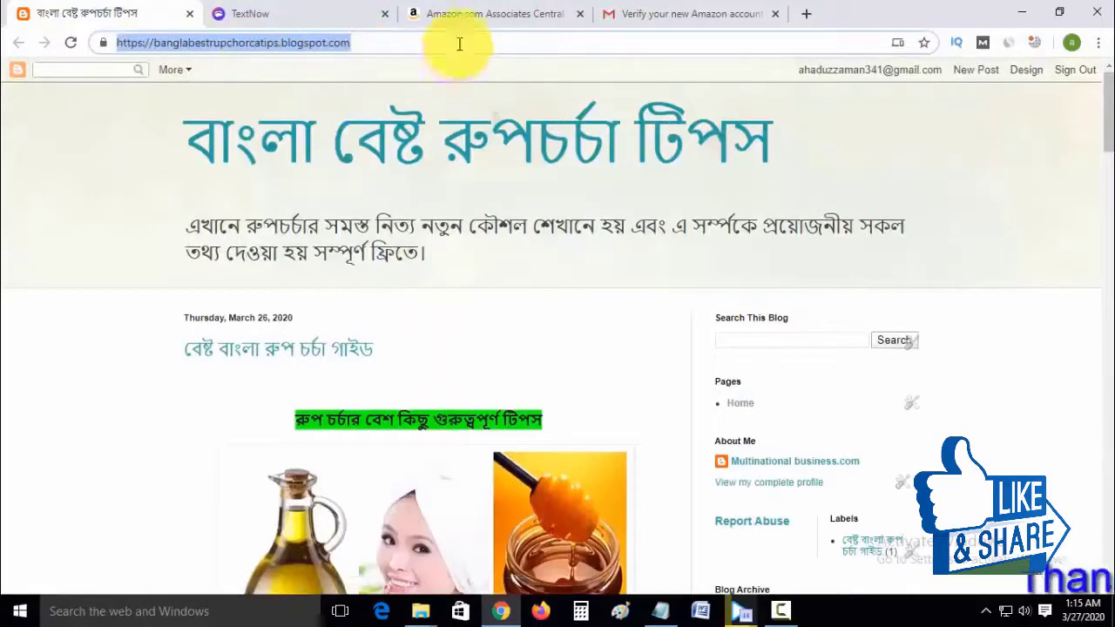
pyautogui.click(478, 13)
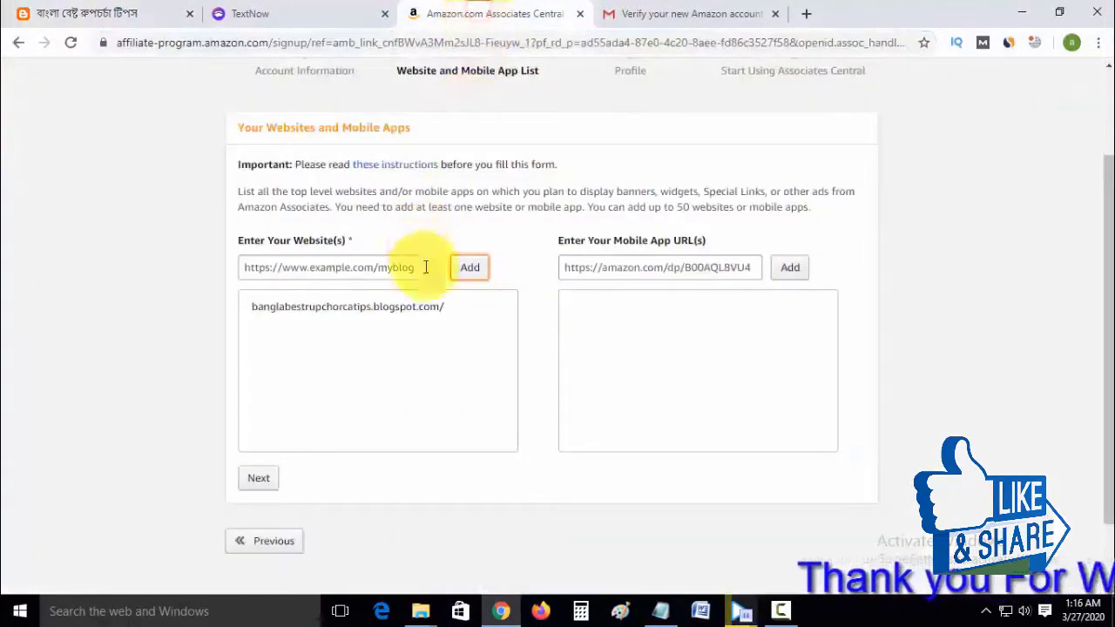
# - Submit the website list, answer No to targeting children under 13, and confirm
pyautogui.click(273, 477)
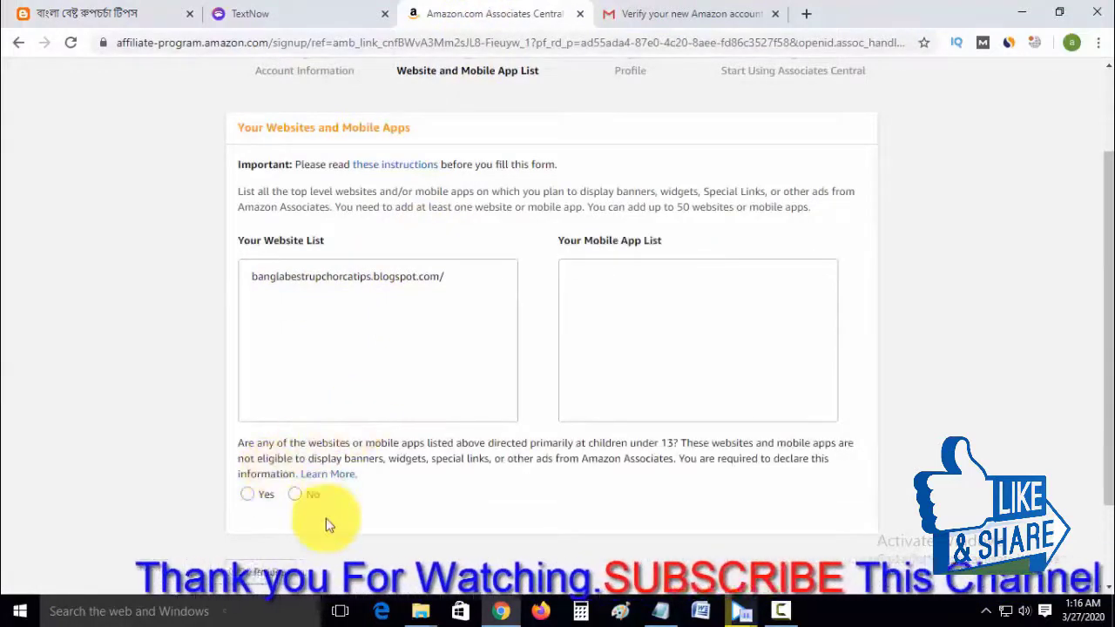
pyautogui.scroll(-2, 373, 373)
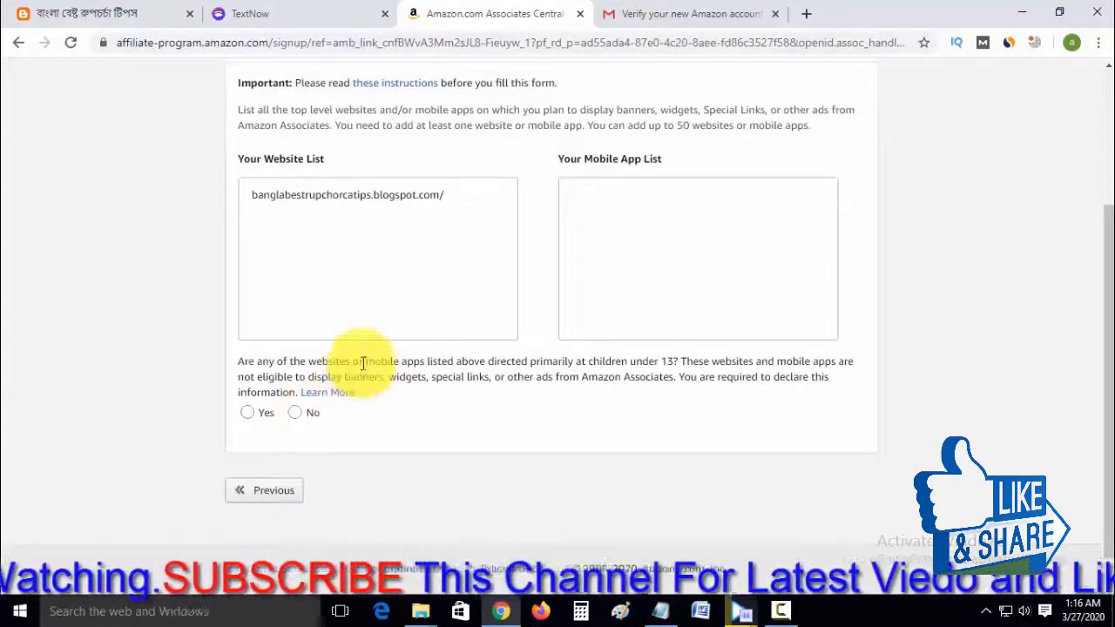
pyautogui.click(296, 414)
pyautogui.scroll(-1, 266, 453)
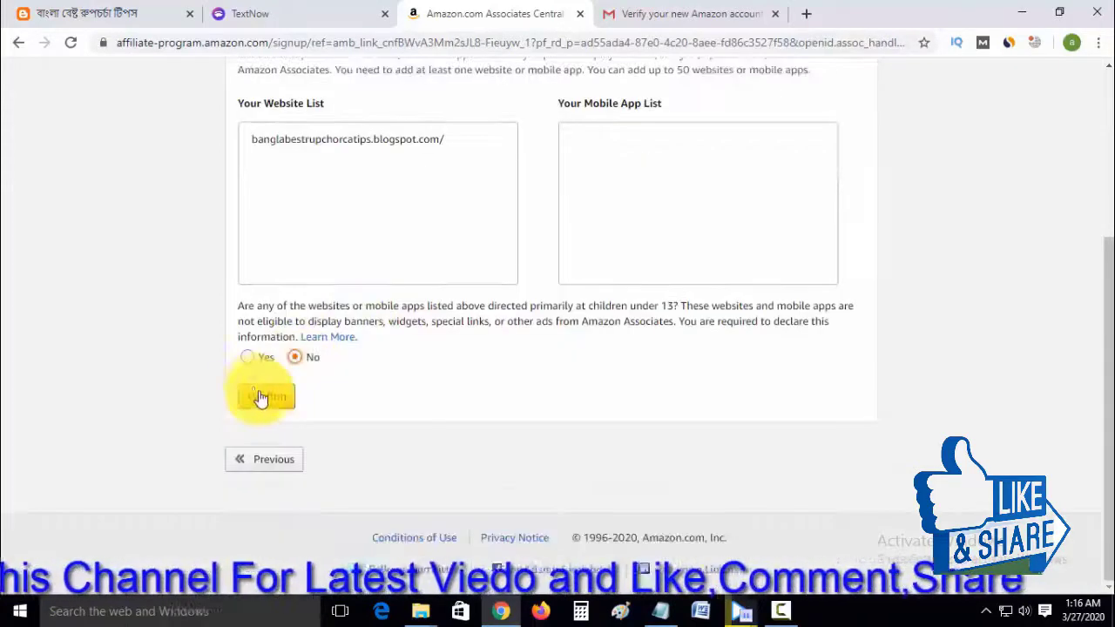
pyautogui.click(265, 397)
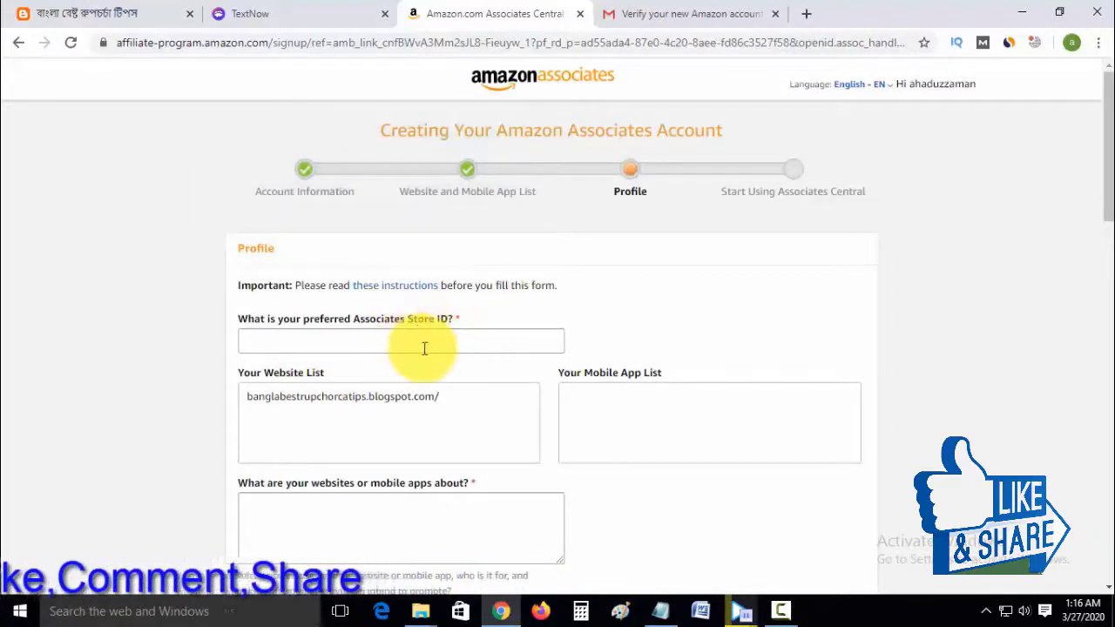
# - Enter store ID 'MRA NET TV' and the site description, and choose Medical/Health/Beauty for both topics
pyautogui.click(424, 349)
pyautogui.write('MRA NET TV 123')
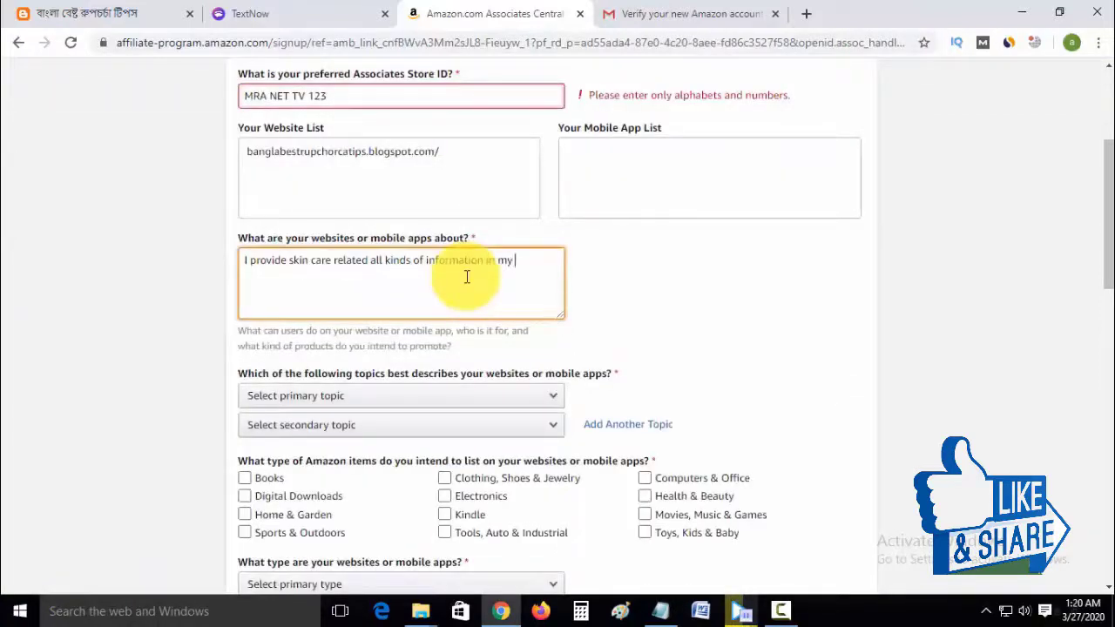
pyautogui.write('ebsite')
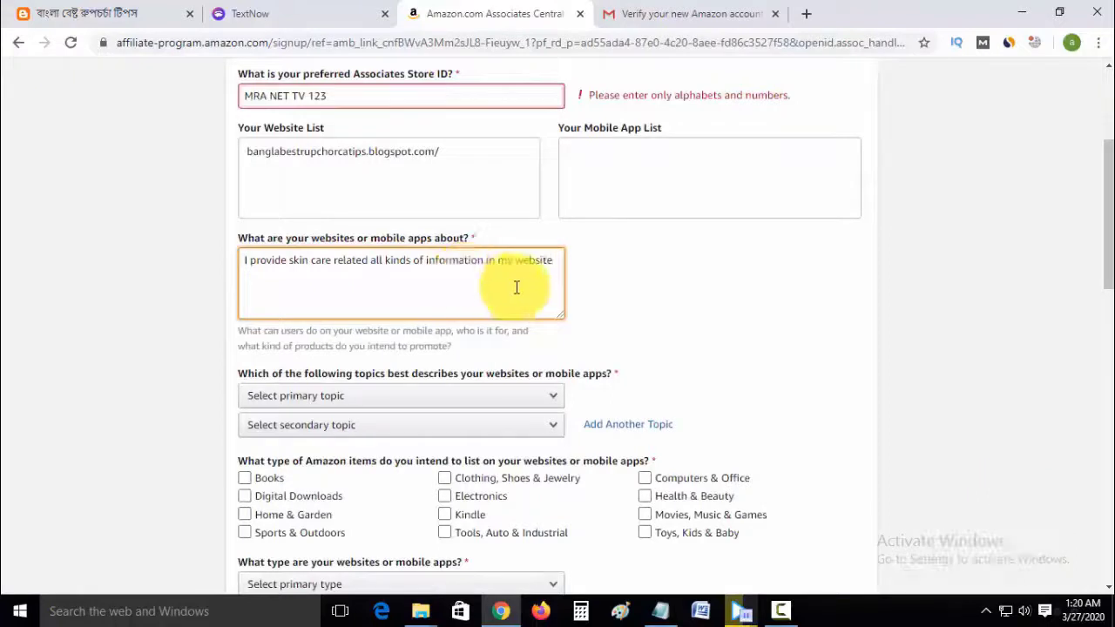
pyautogui.write('.')
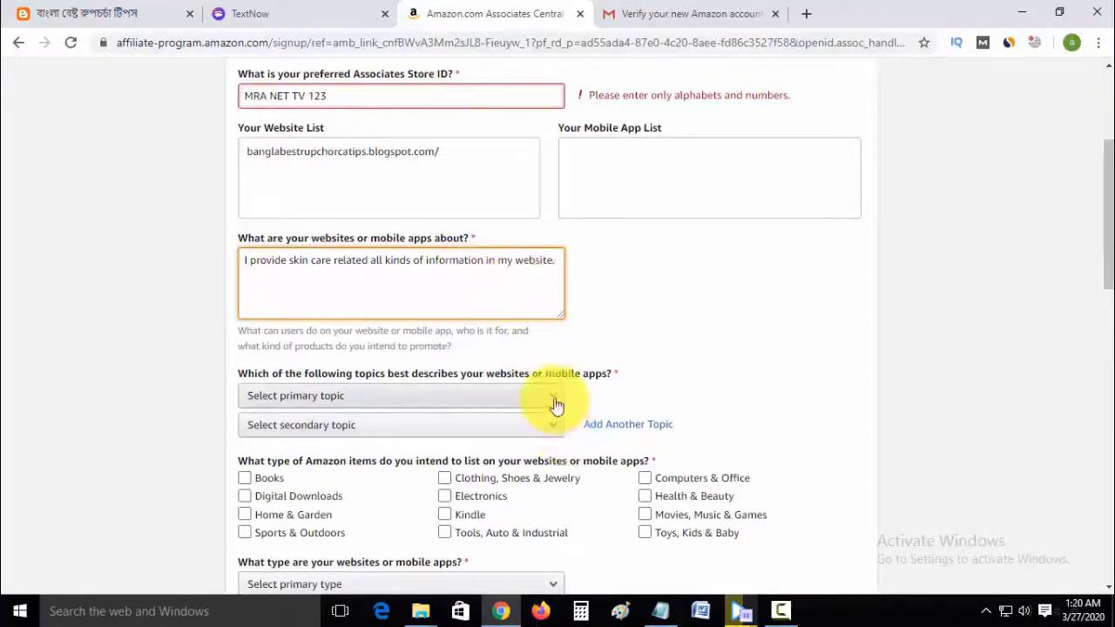
pyautogui.click(554, 397)
pyautogui.scroll(-3, 311, 200)
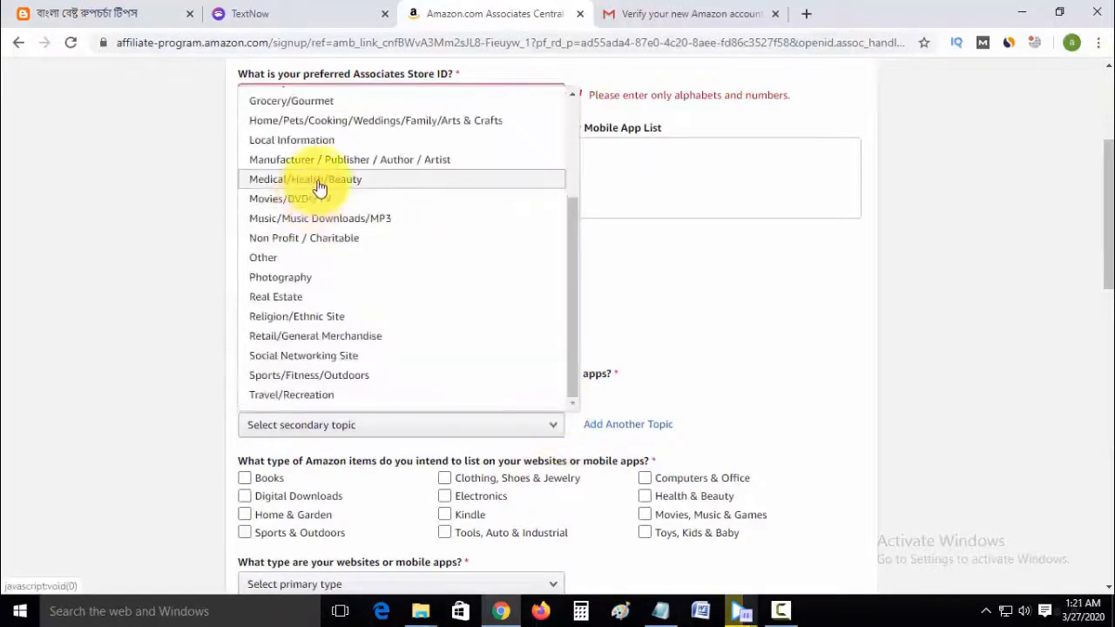
pyautogui.click(320, 179)
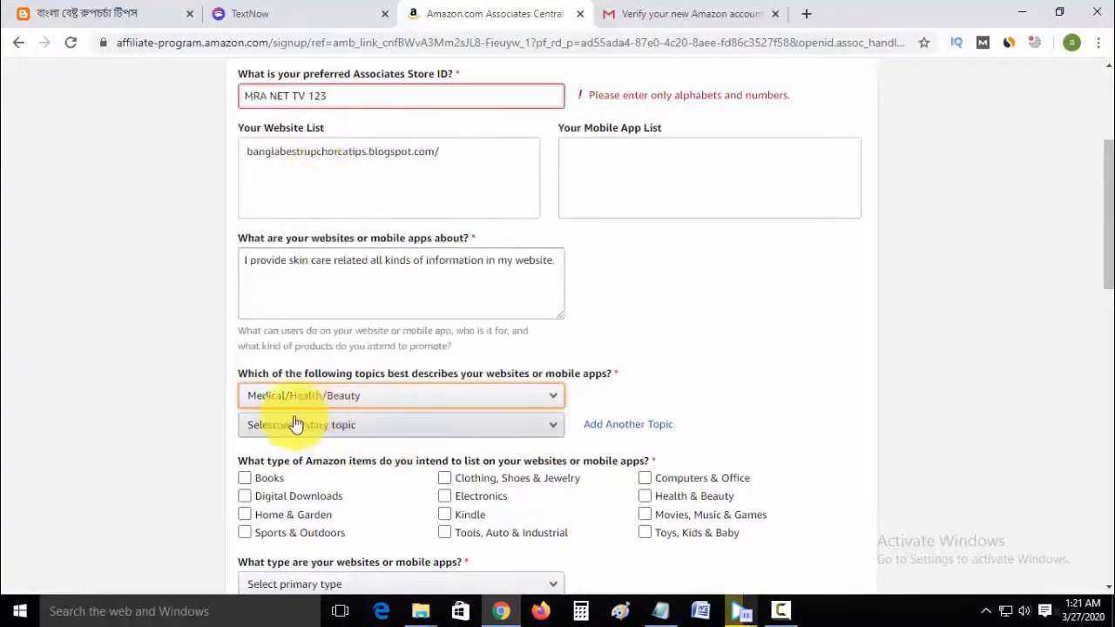
pyautogui.click(554, 432)
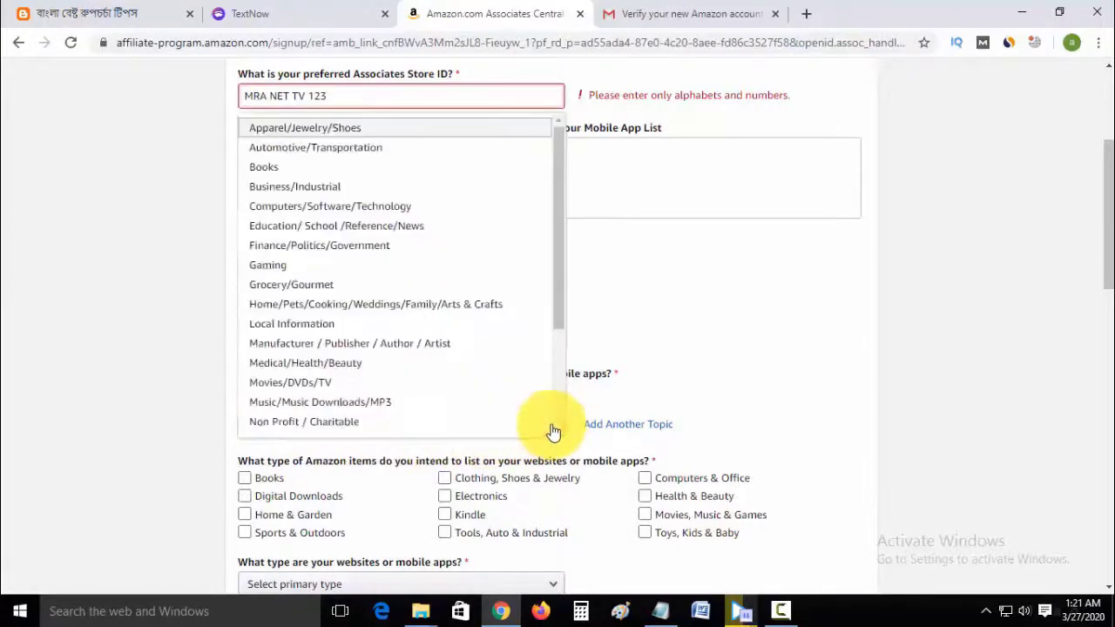
pyautogui.click(315, 362)
# - Tick Clothing, Shoes & Jewelry and Health & Beauty as the promoted item types
pyautogui.scroll(1, 318, 296)
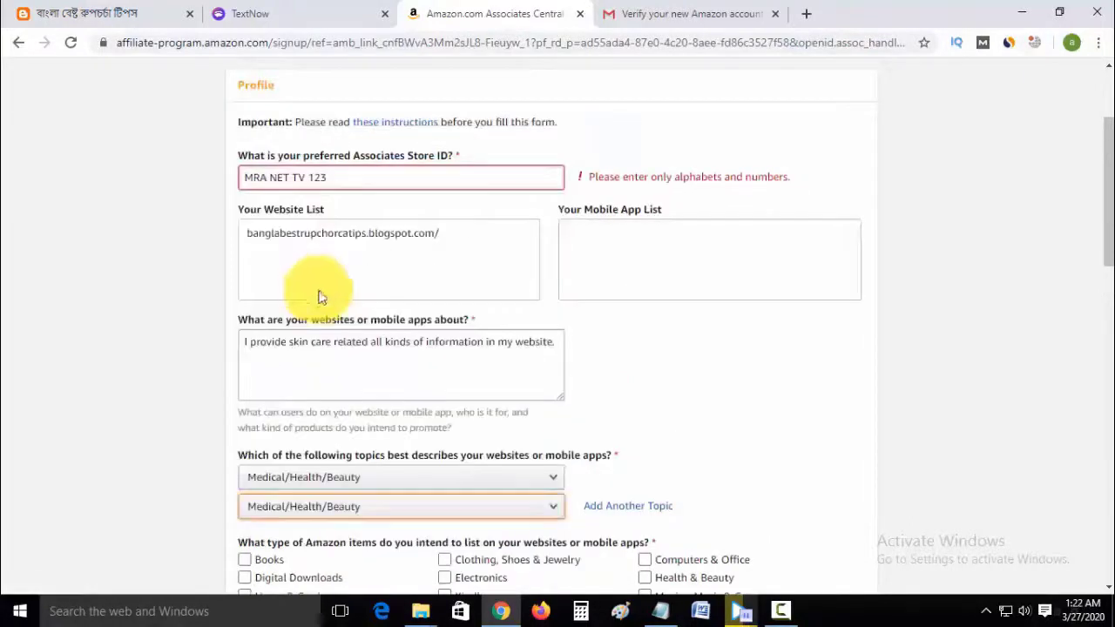
pyautogui.scroll(-2, 401, 492)
pyautogui.click(405, 456)
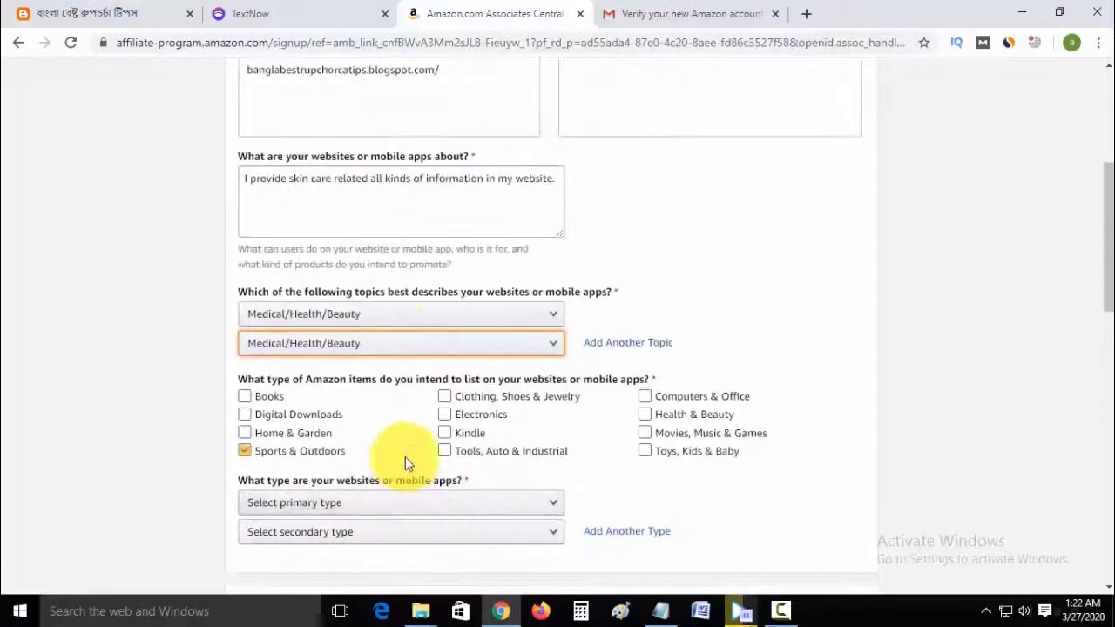
pyautogui.click(405, 456)
pyautogui.click(530, 435)
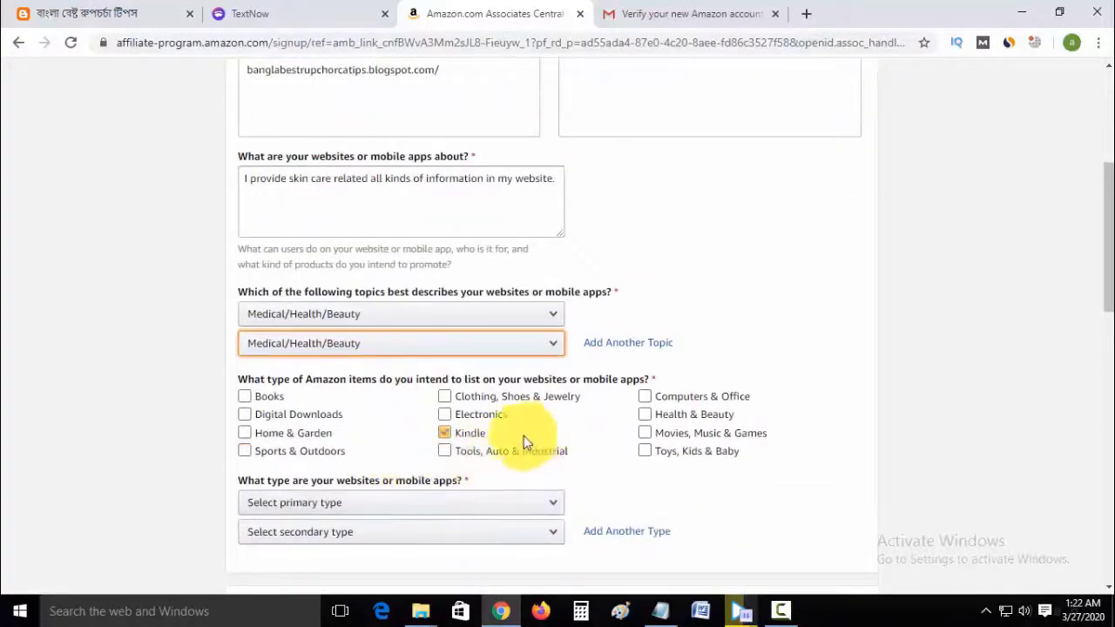
pyautogui.click(523, 435)
pyautogui.click(468, 411)
pyautogui.click(446, 397)
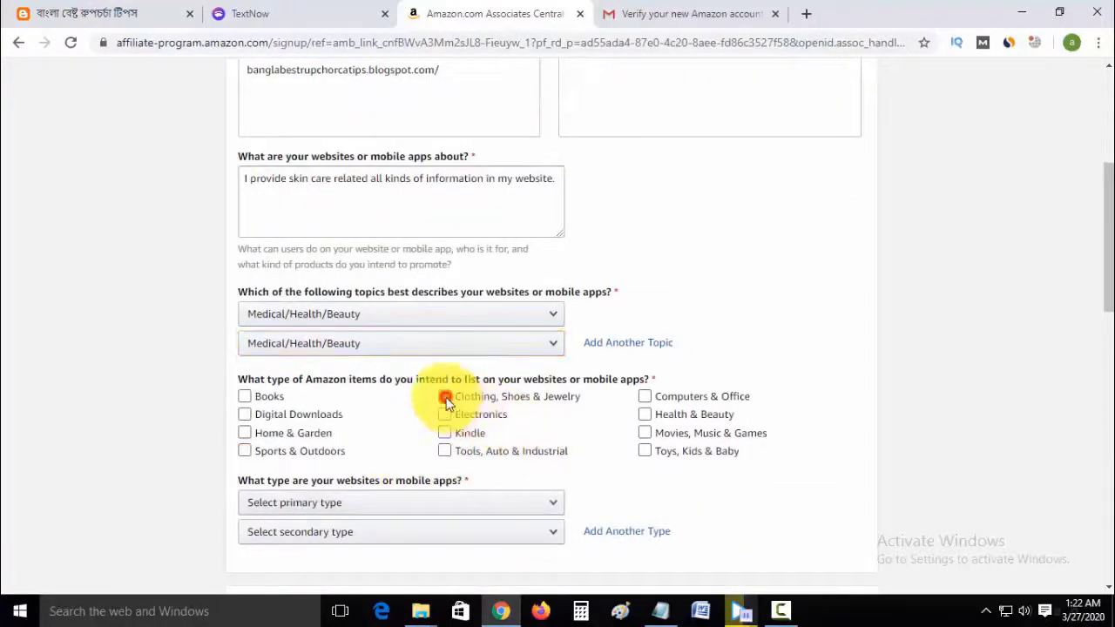
pyautogui.click(646, 416)
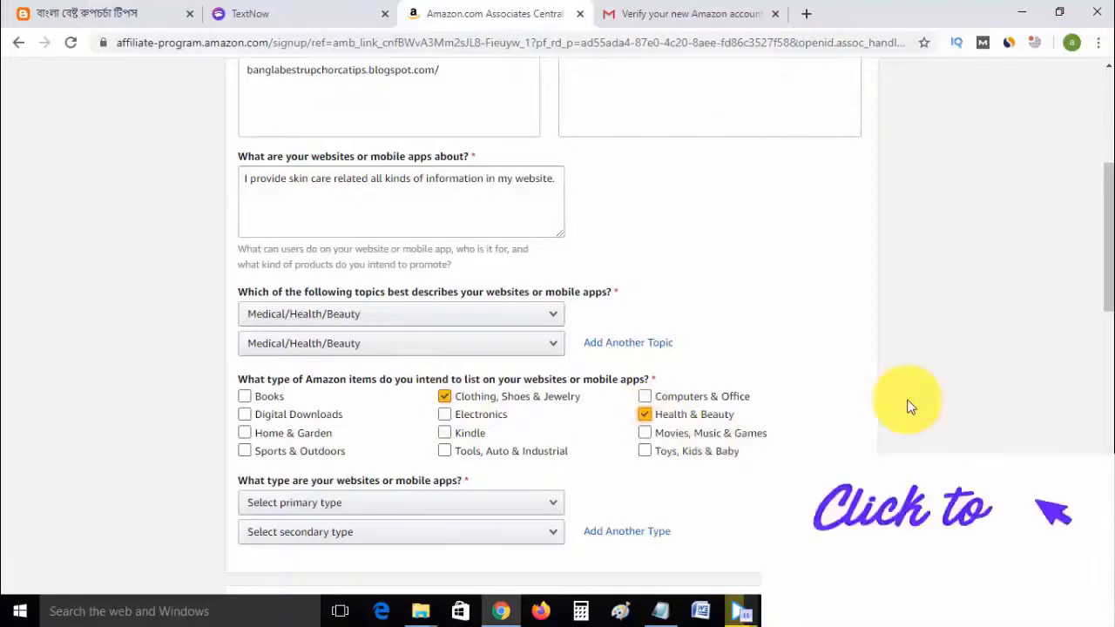
# - Choose Blog as both the primary and secondary website type
pyautogui.scroll(-2, 908, 407)
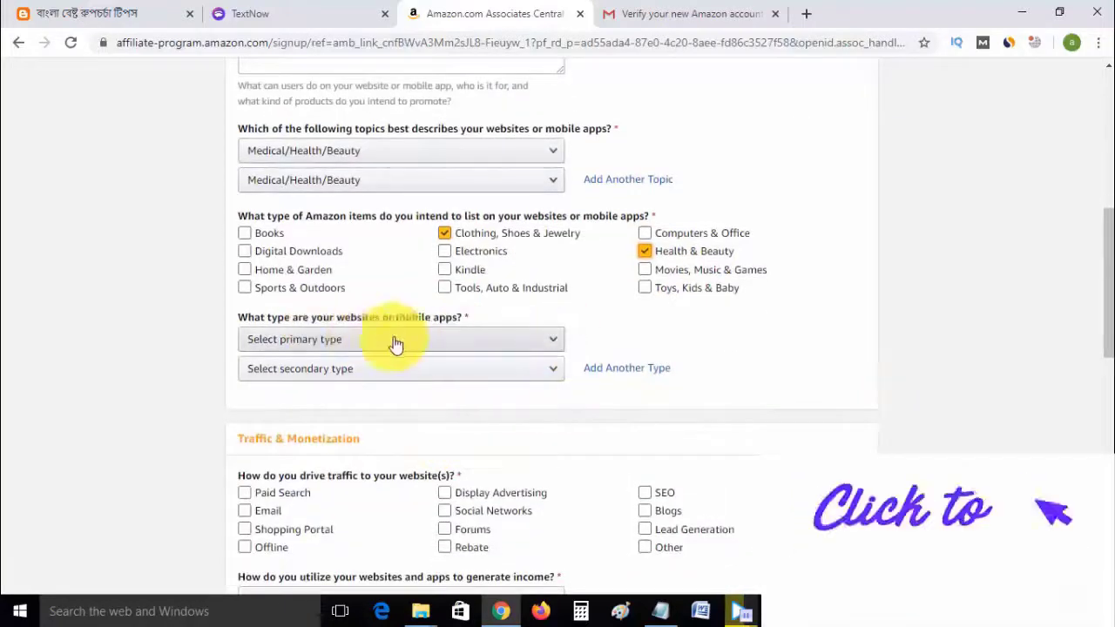
pyautogui.click(554, 344)
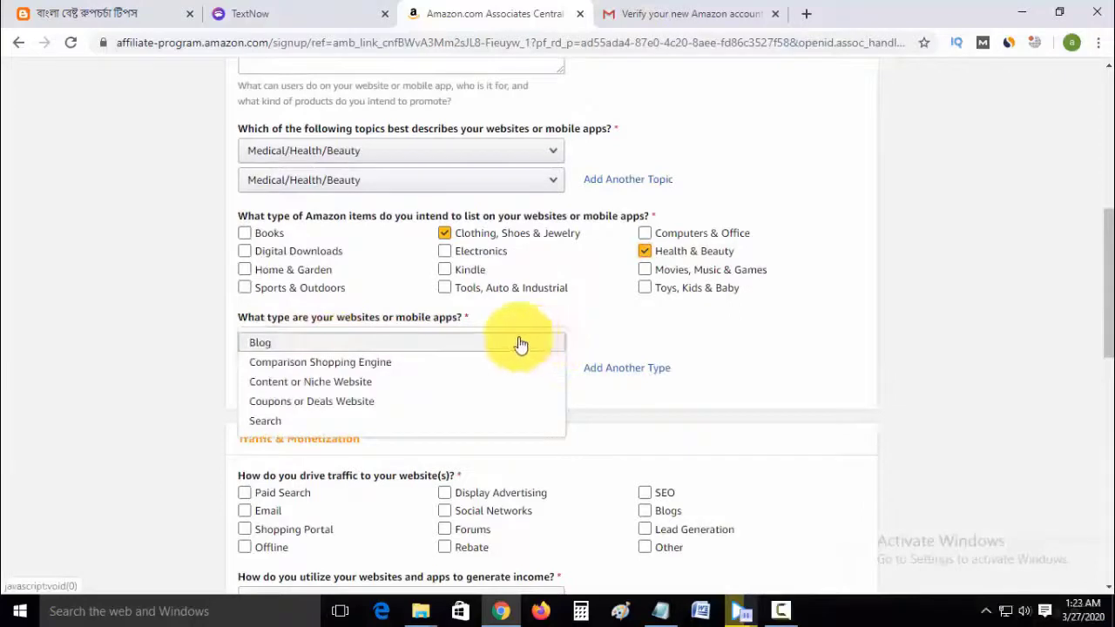
pyautogui.click(512, 342)
pyautogui.click(545, 373)
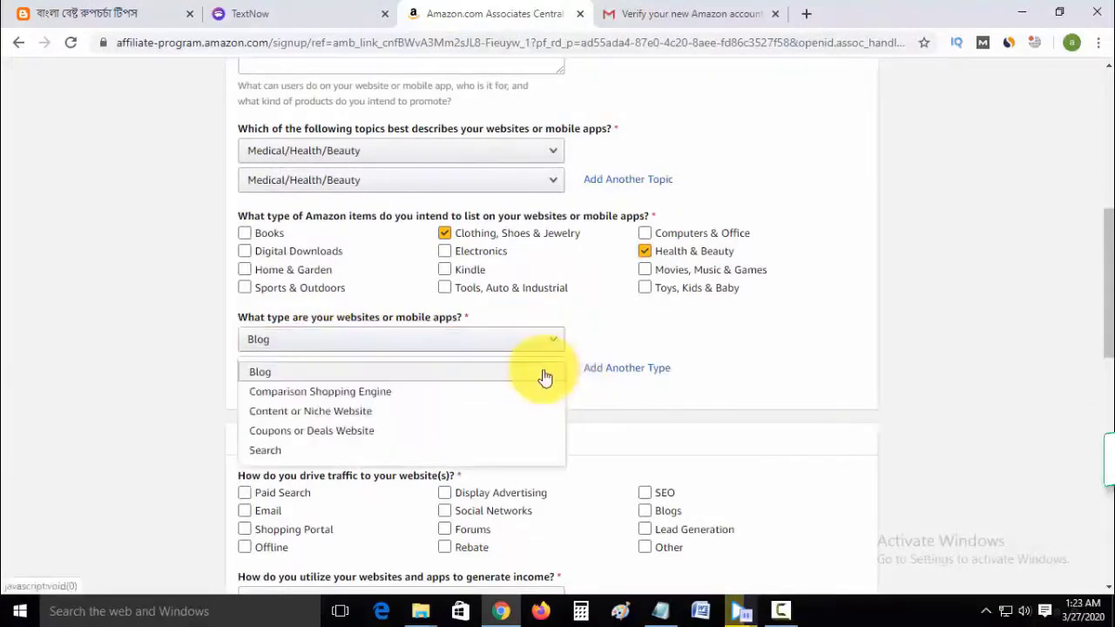
pyautogui.click(527, 376)
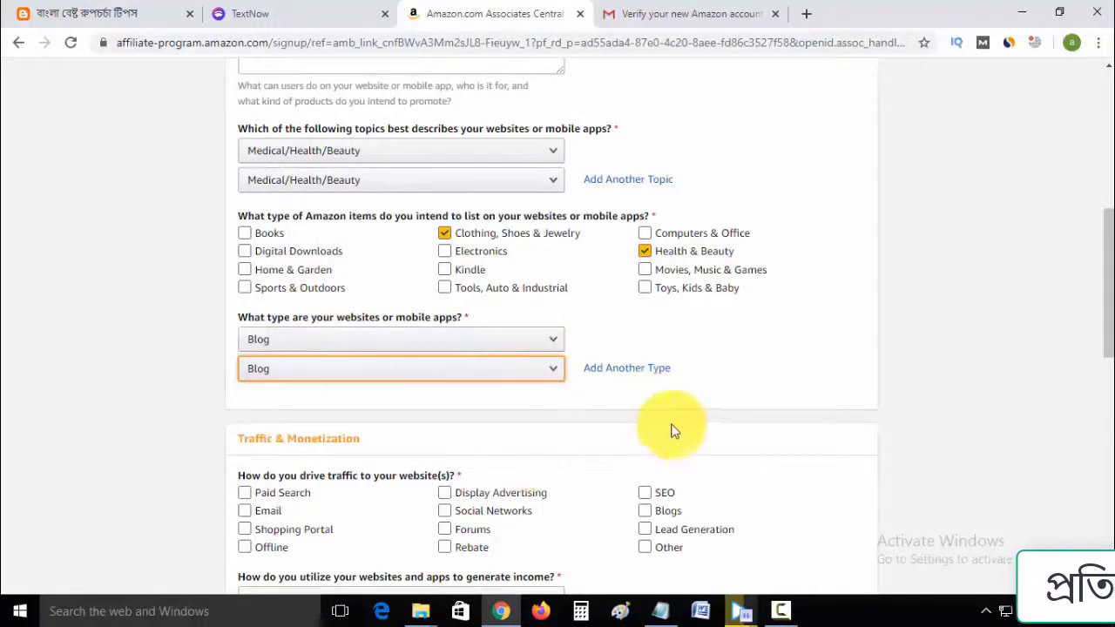
pyautogui.scroll(-2, 522, 445)
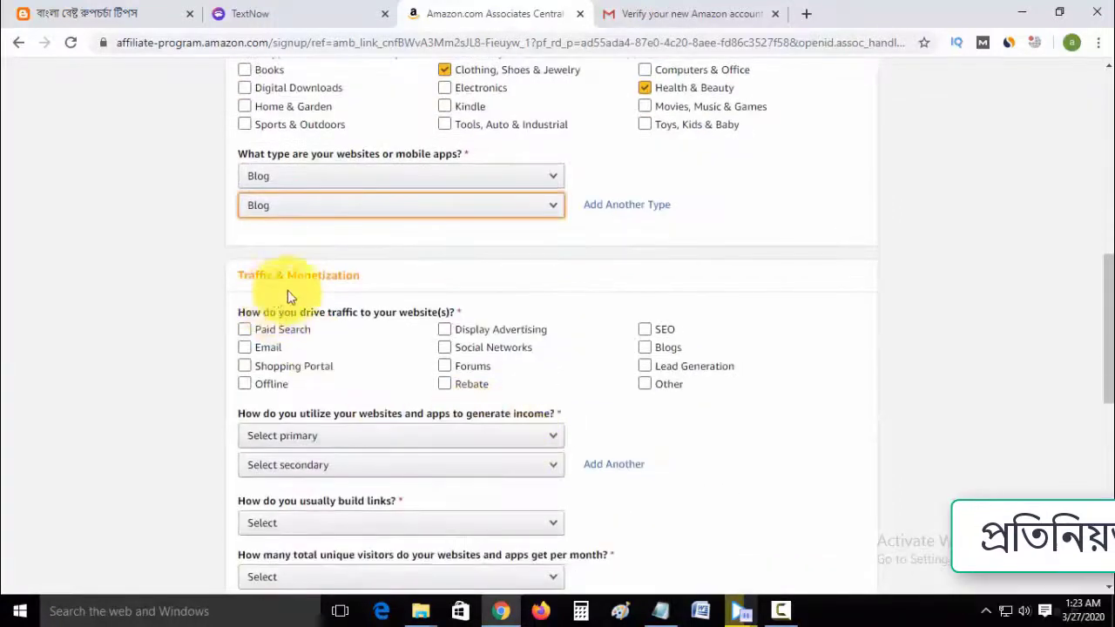
# - Mark SEO as the traffic source, leaving Social Networks unticked
pyautogui.click(445, 348)
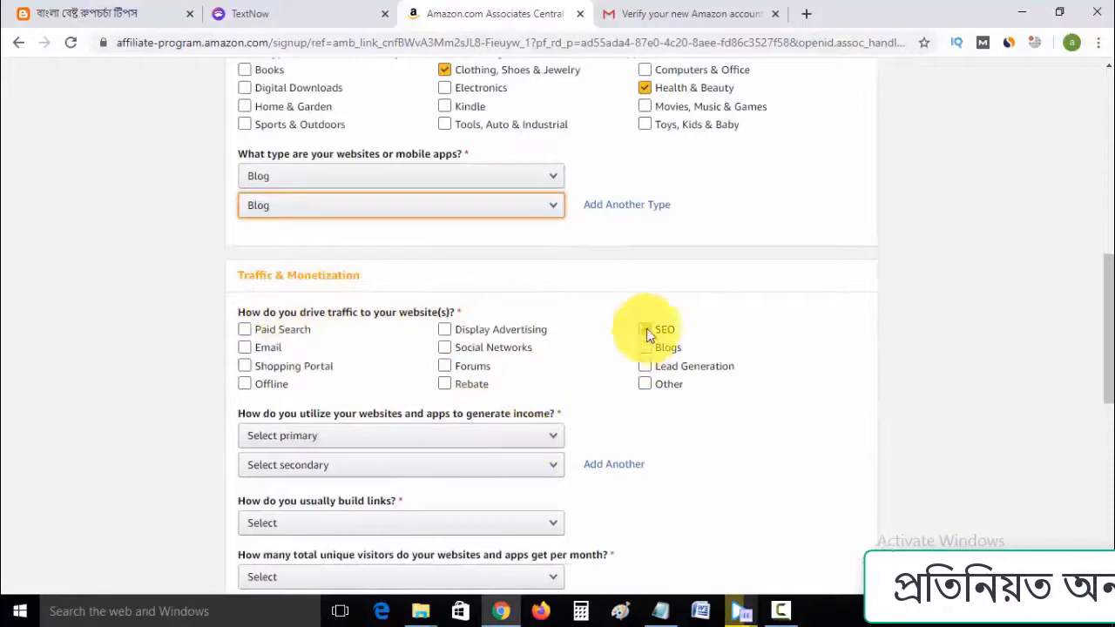
pyautogui.click(646, 328)
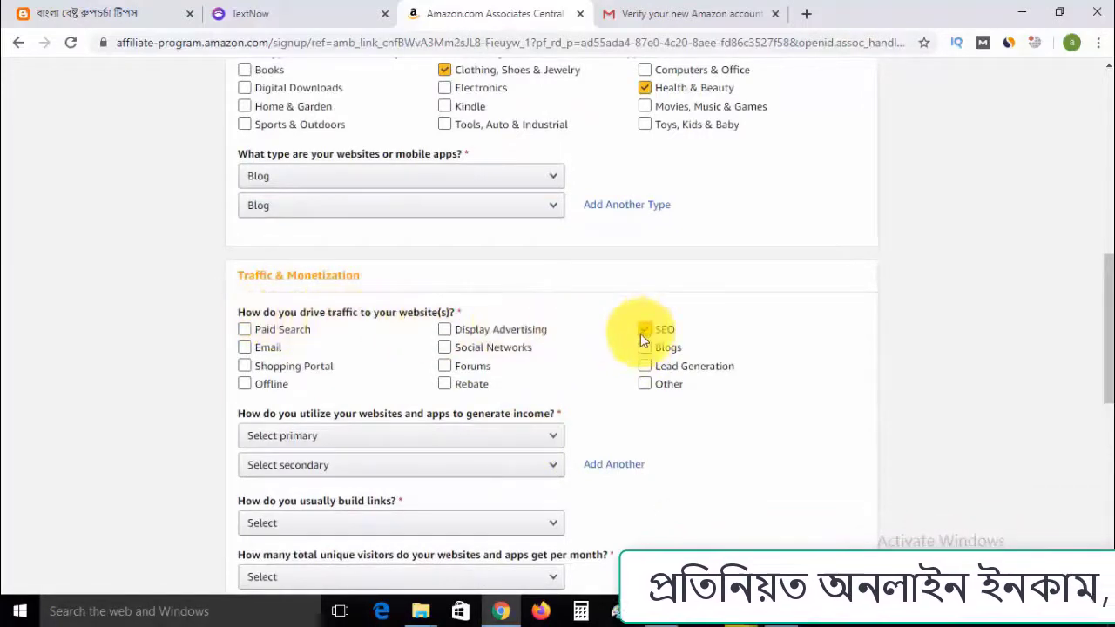
pyautogui.click(445, 348)
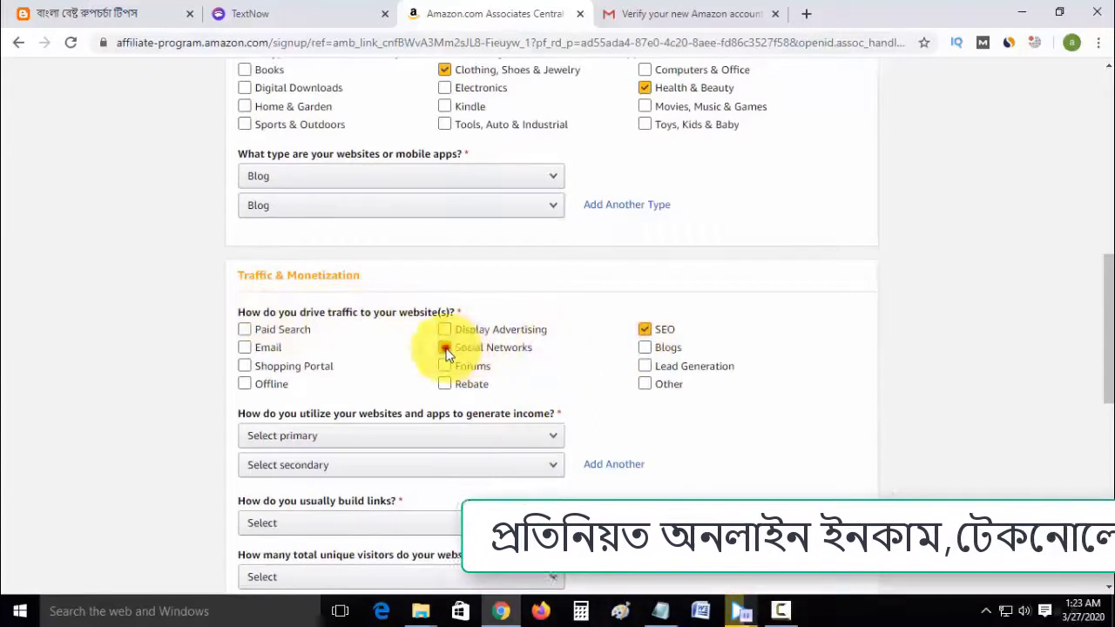
pyautogui.click(645, 384)
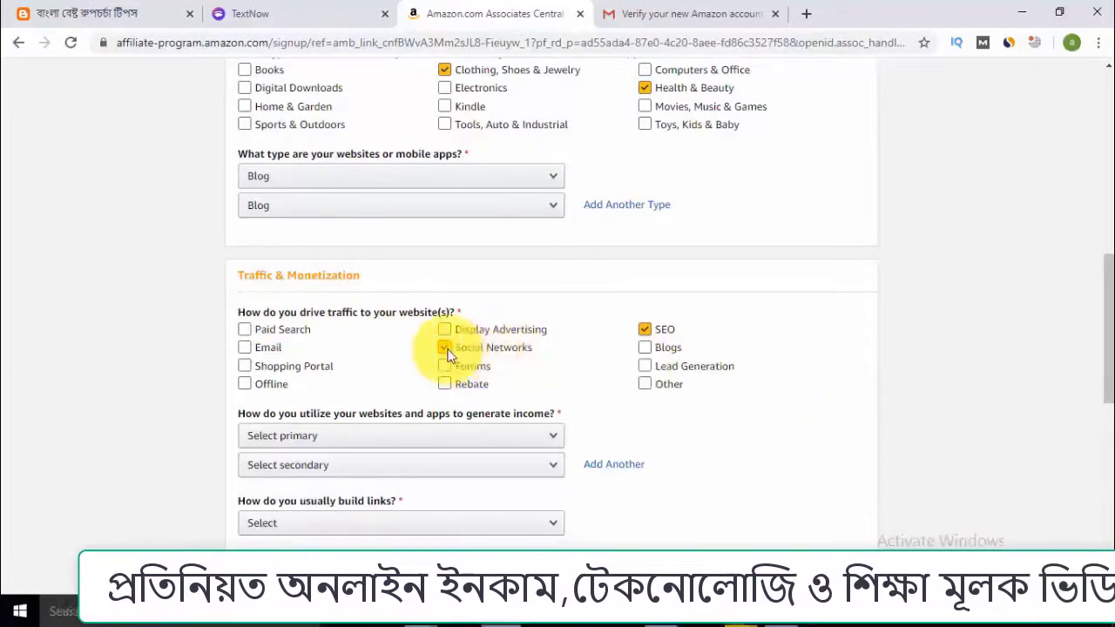
pyautogui.click(446, 349)
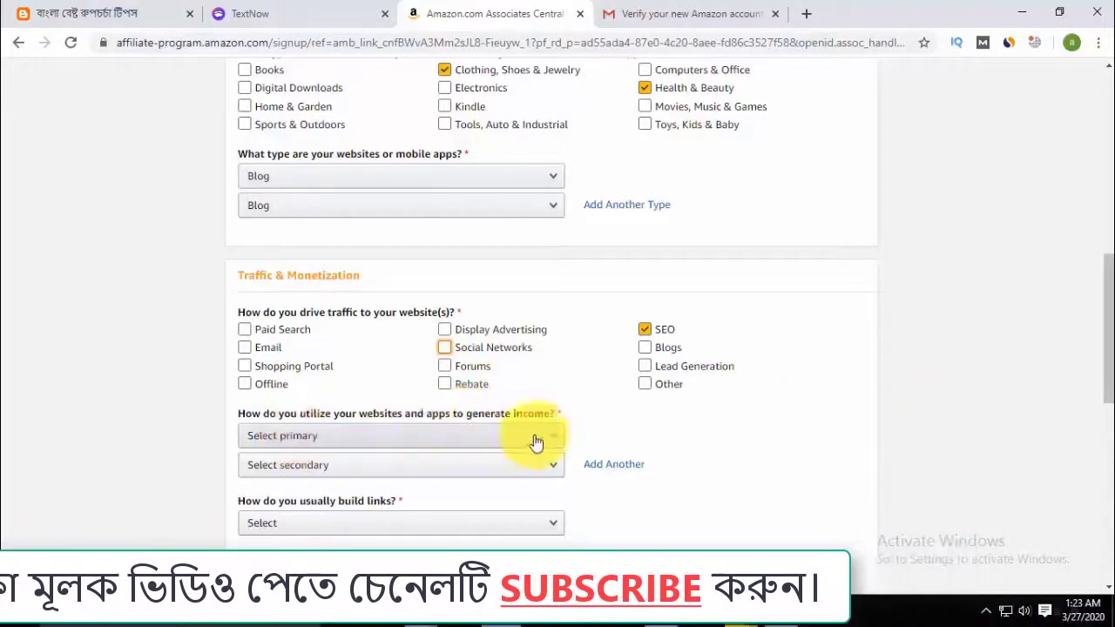
# - Set both income methods to Amazon Associates only, links to Blog Editor, and visitors to Over 500,000
pyautogui.scroll(-1, 523, 435)
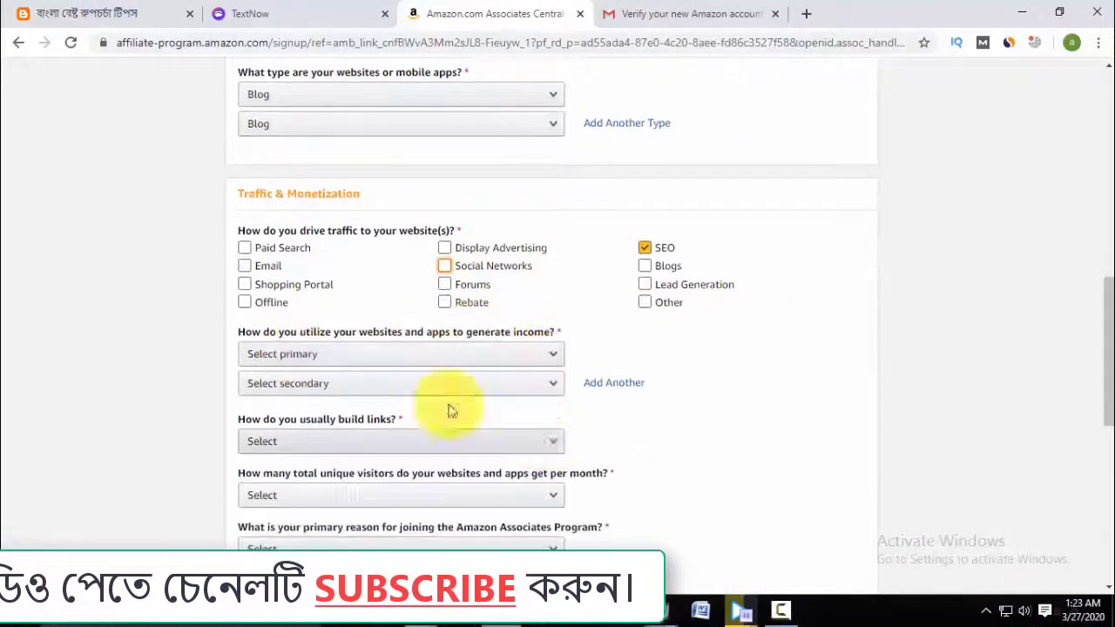
pyautogui.click(365, 347)
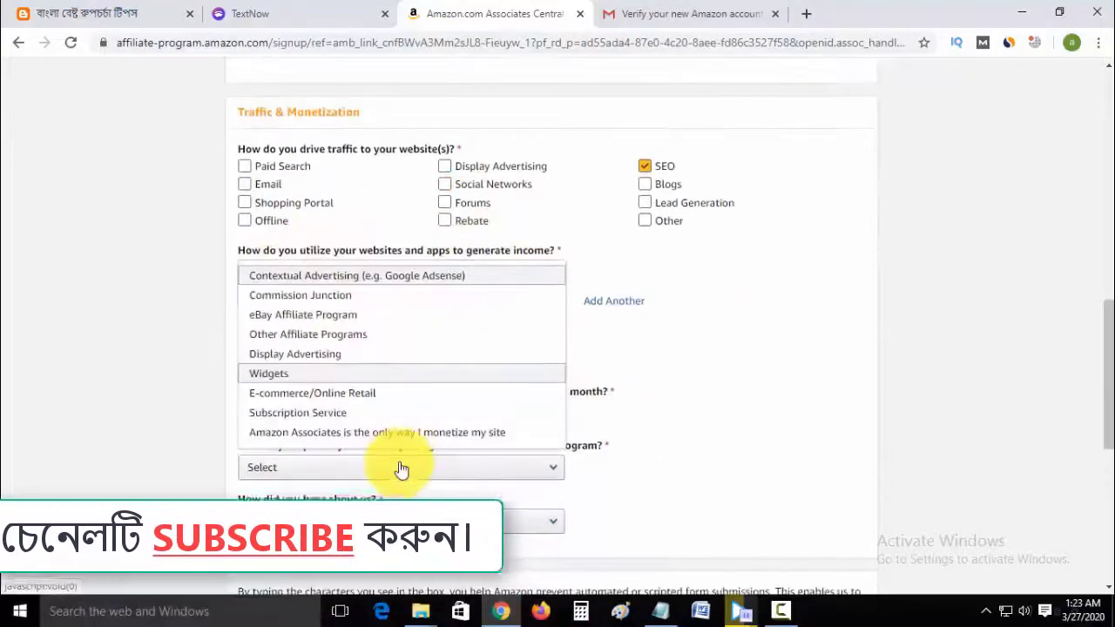
pyautogui.scroll(-1, 384, 447)
pyautogui.click(381, 436)
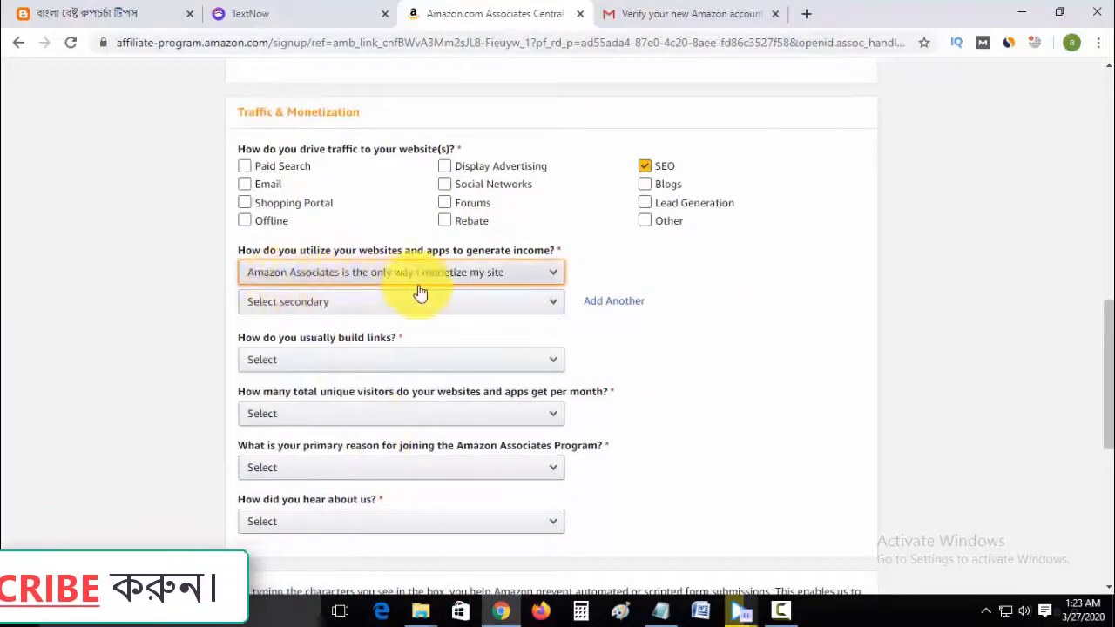
pyautogui.click(556, 308)
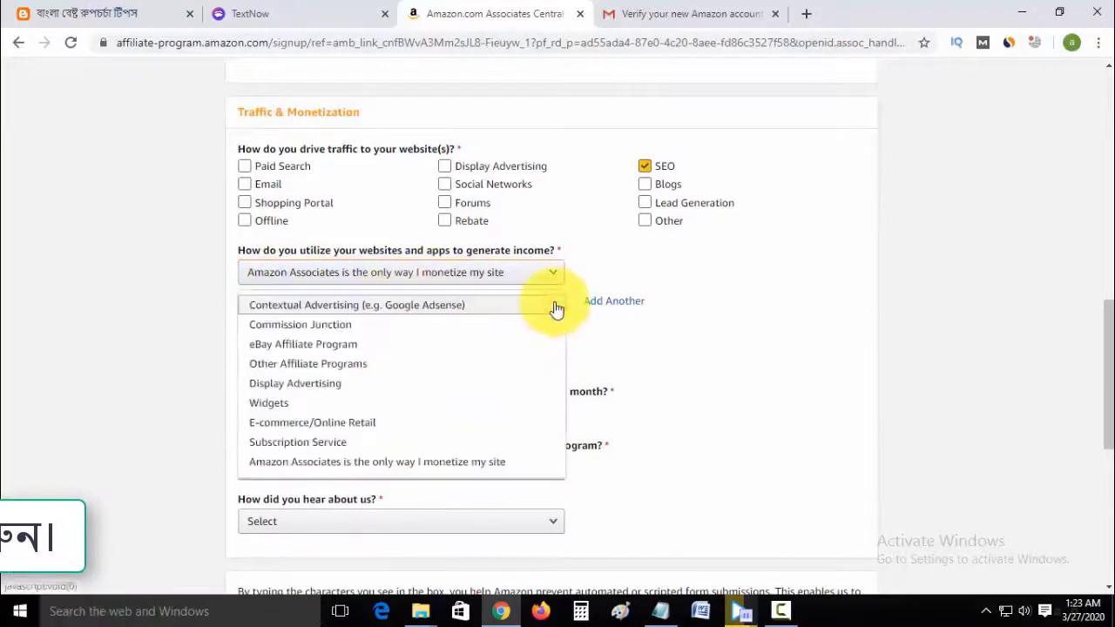
pyautogui.click(432, 462)
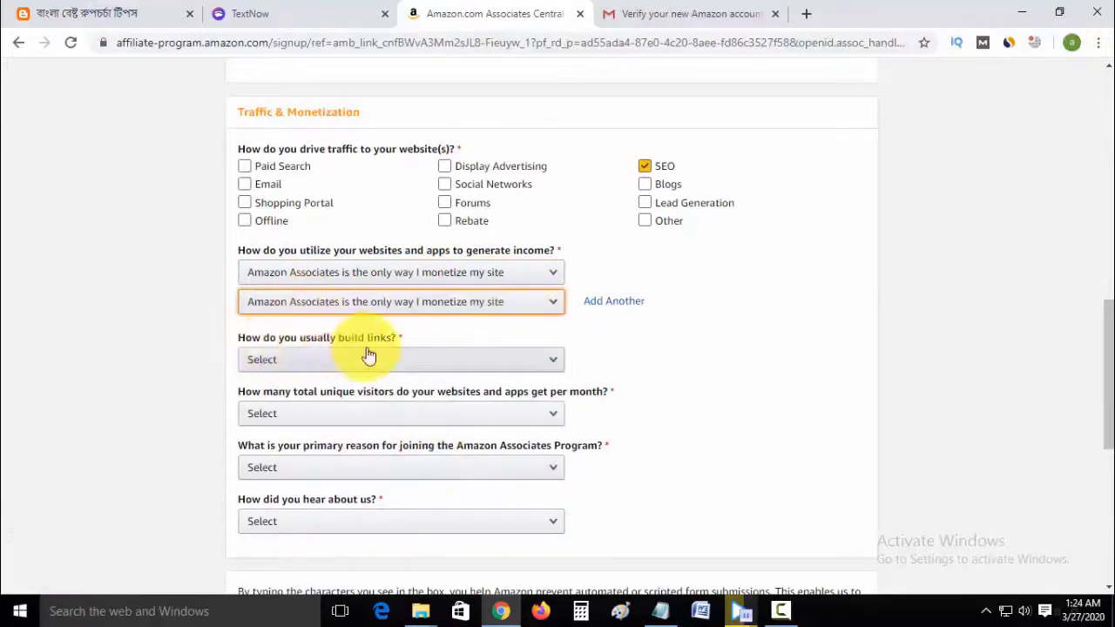
pyautogui.click(554, 362)
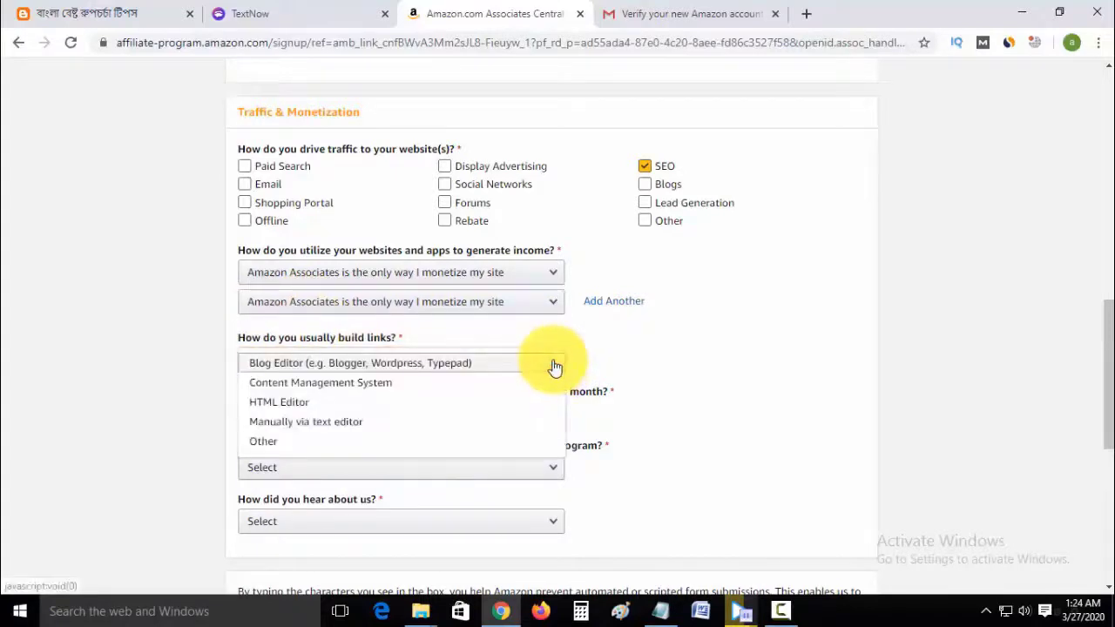
pyautogui.click(435, 363)
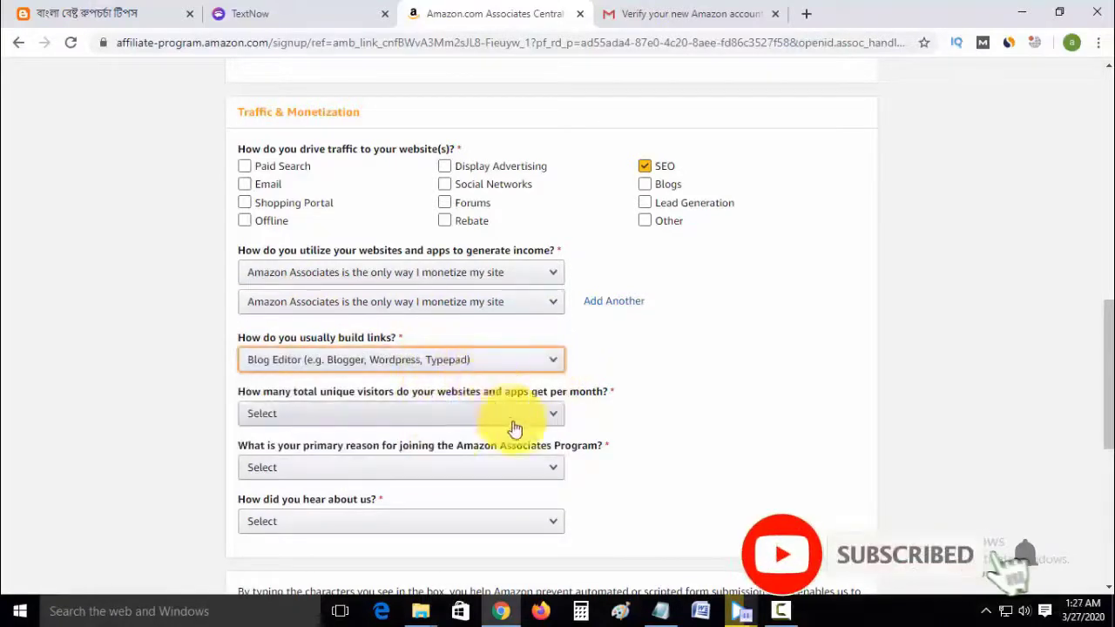
pyautogui.click(553, 421)
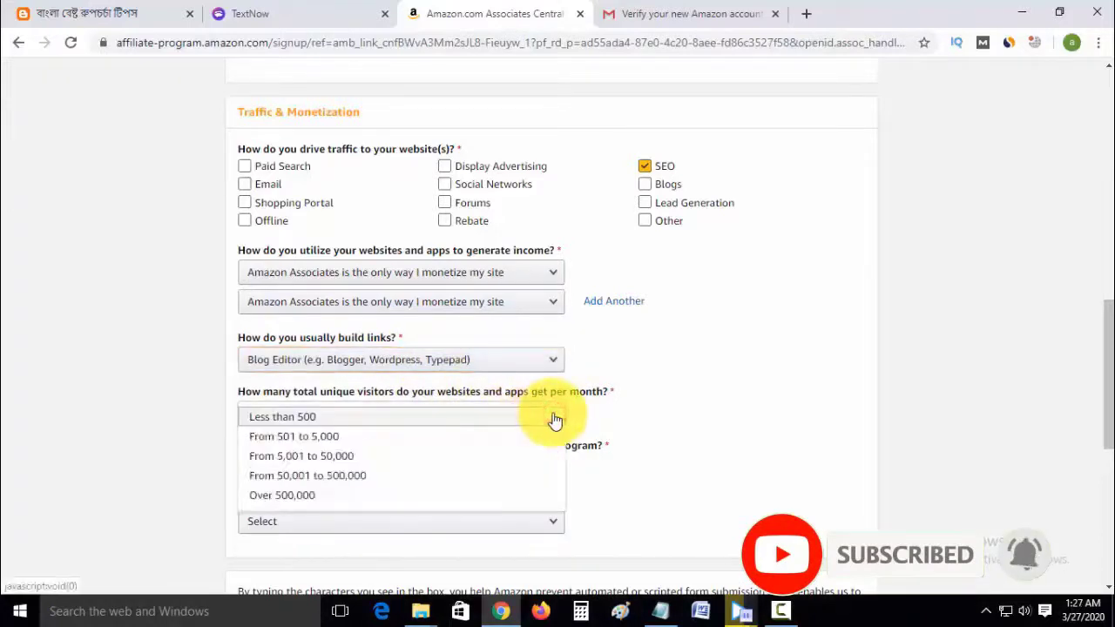
pyautogui.click(424, 494)
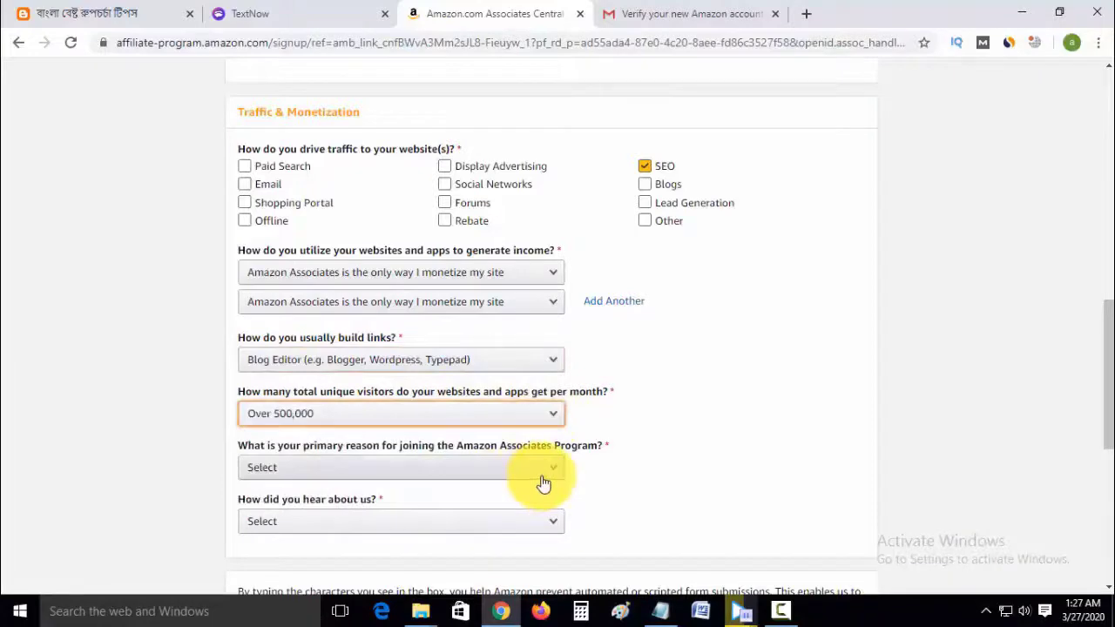
# - Tick Social Networks next to SEO as traffic sources and choose 'To monetize my site' as the joining reason
pyautogui.scroll(3, 517, 398)
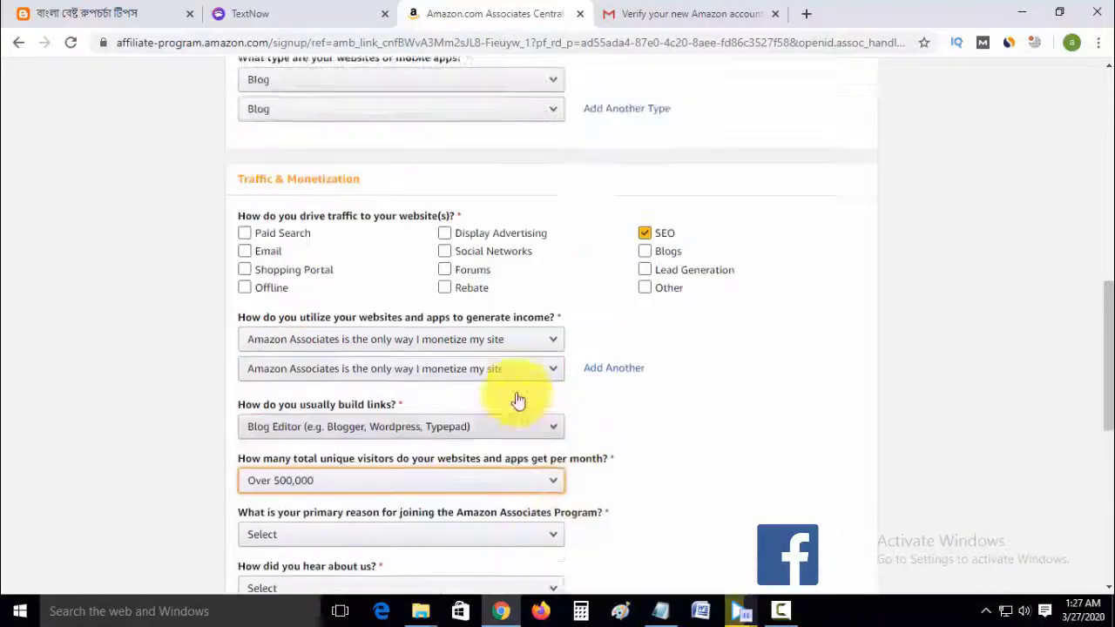
pyautogui.scroll(2, 390, 344)
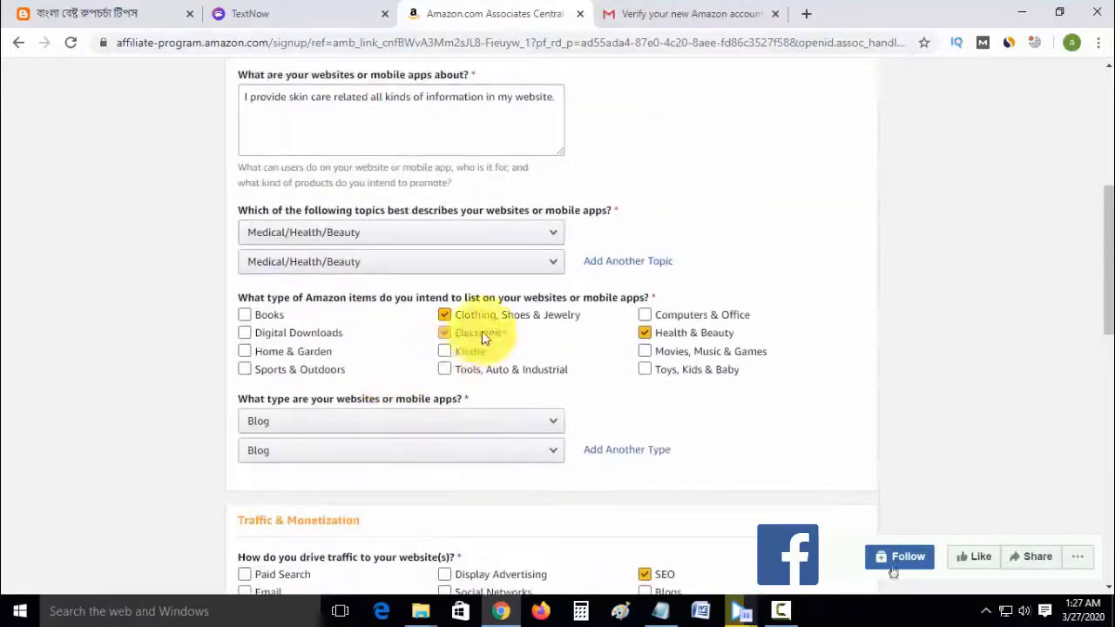
pyautogui.scroll(5, 461, 362)
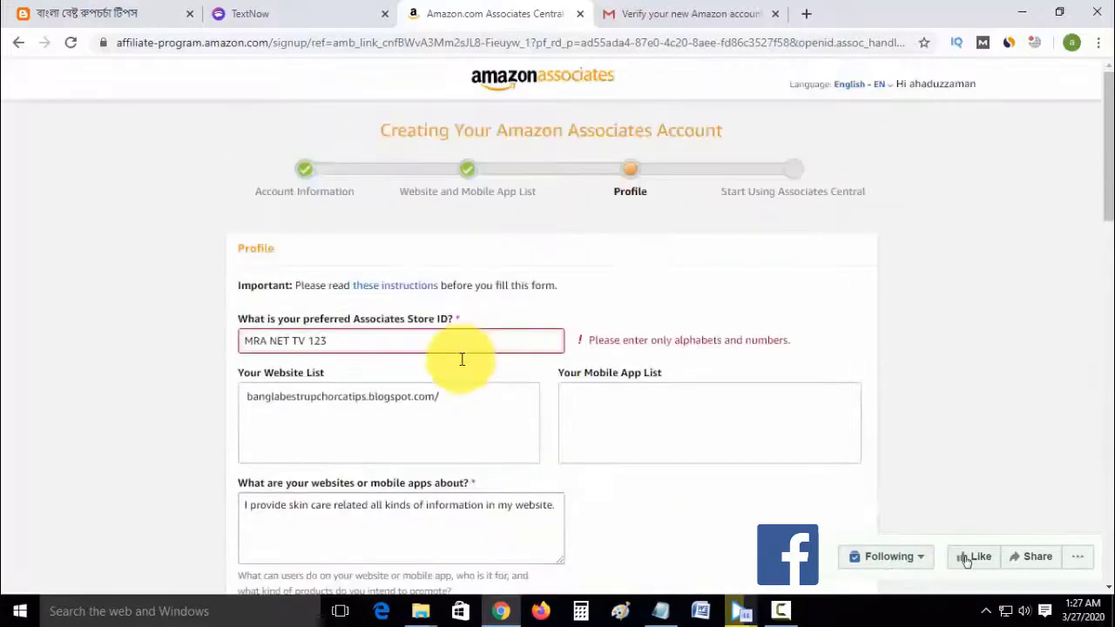
pyautogui.scroll(-4, 461, 366)
pyautogui.scroll(-5, 467, 397)
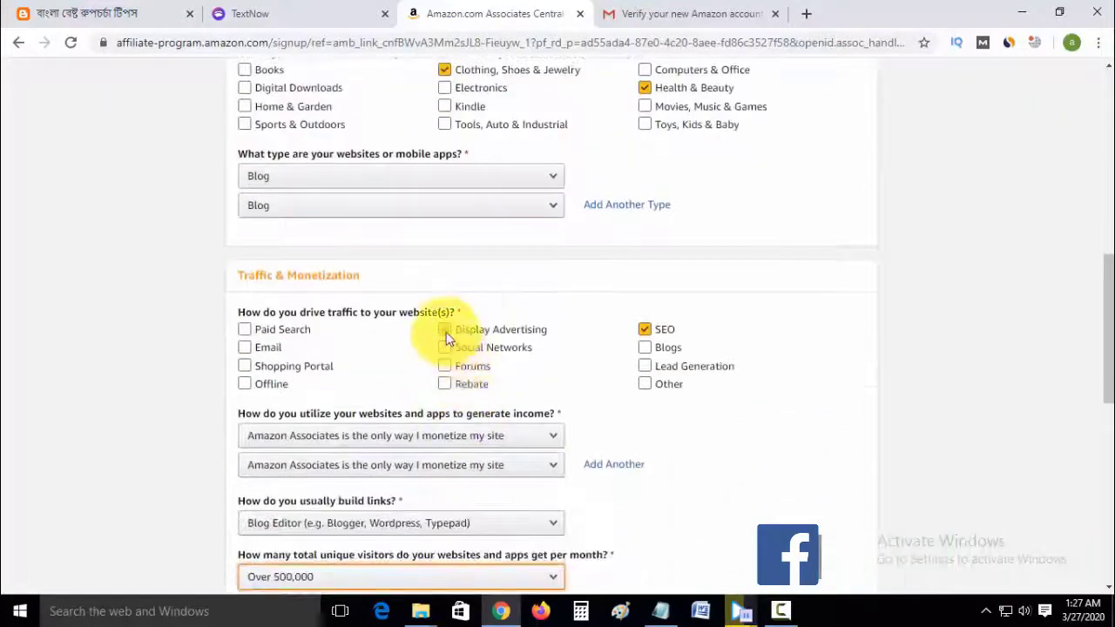
pyautogui.click(445, 329)
pyautogui.click(501, 364)
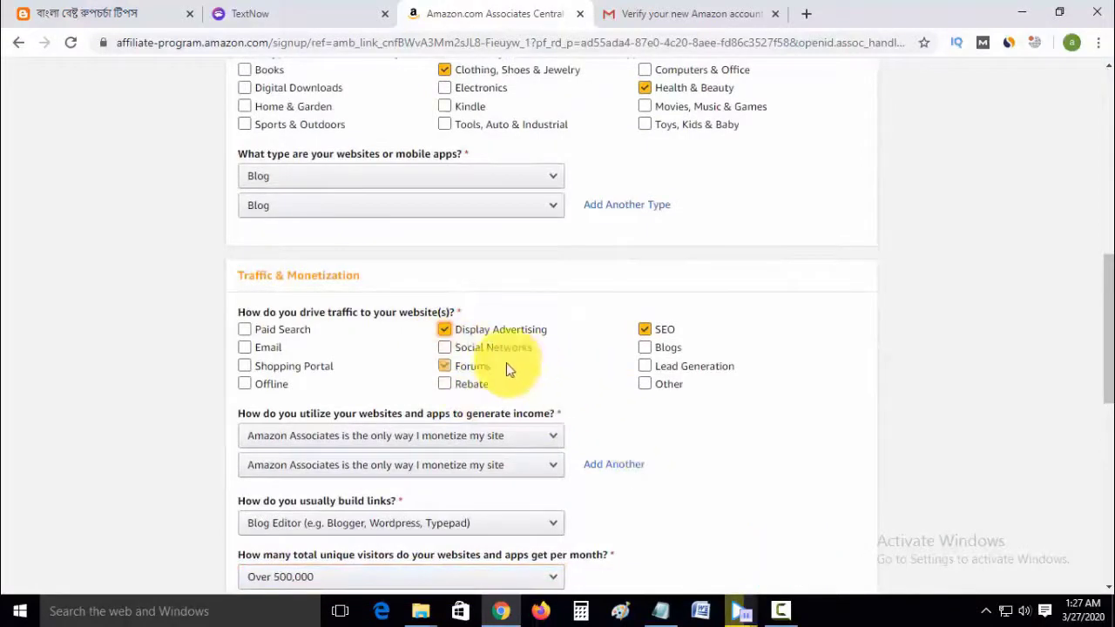
pyautogui.click(501, 364)
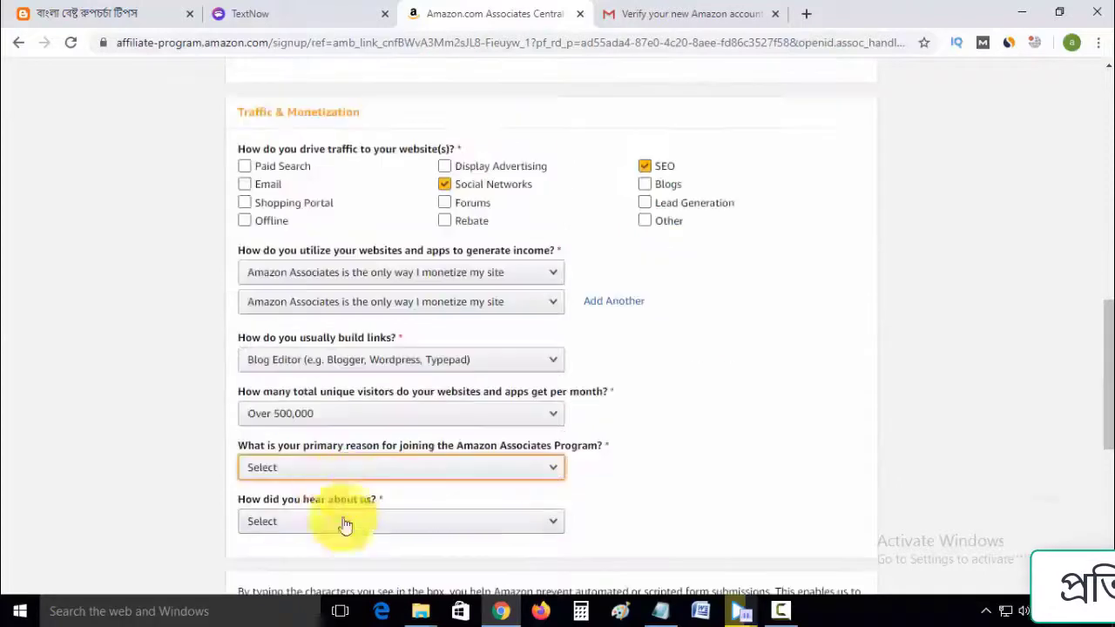
pyautogui.click(550, 473)
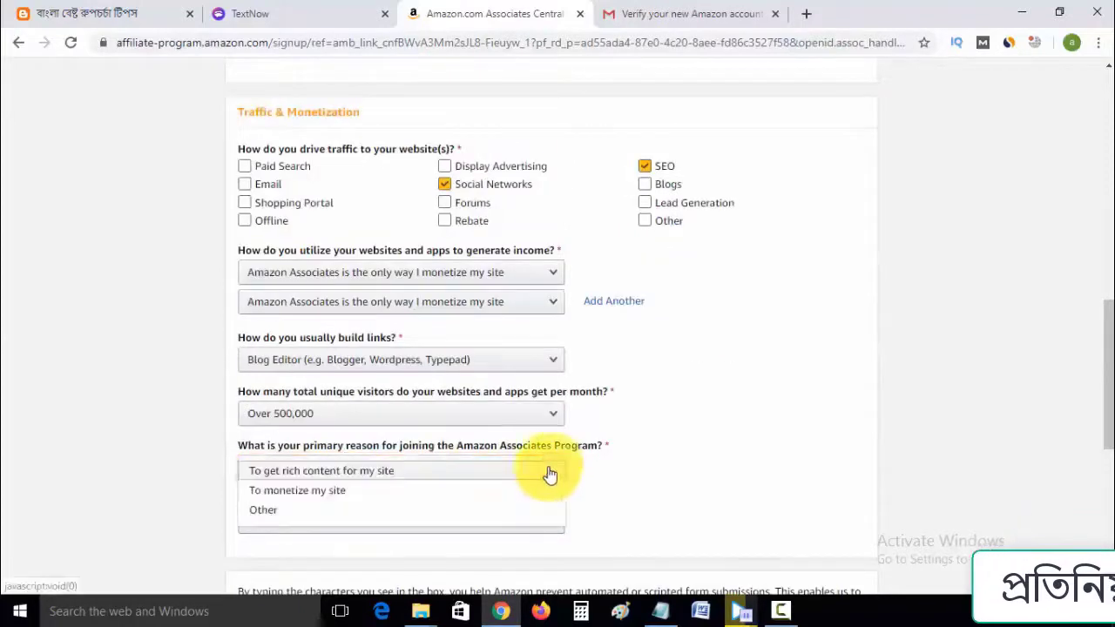
pyautogui.click(432, 493)
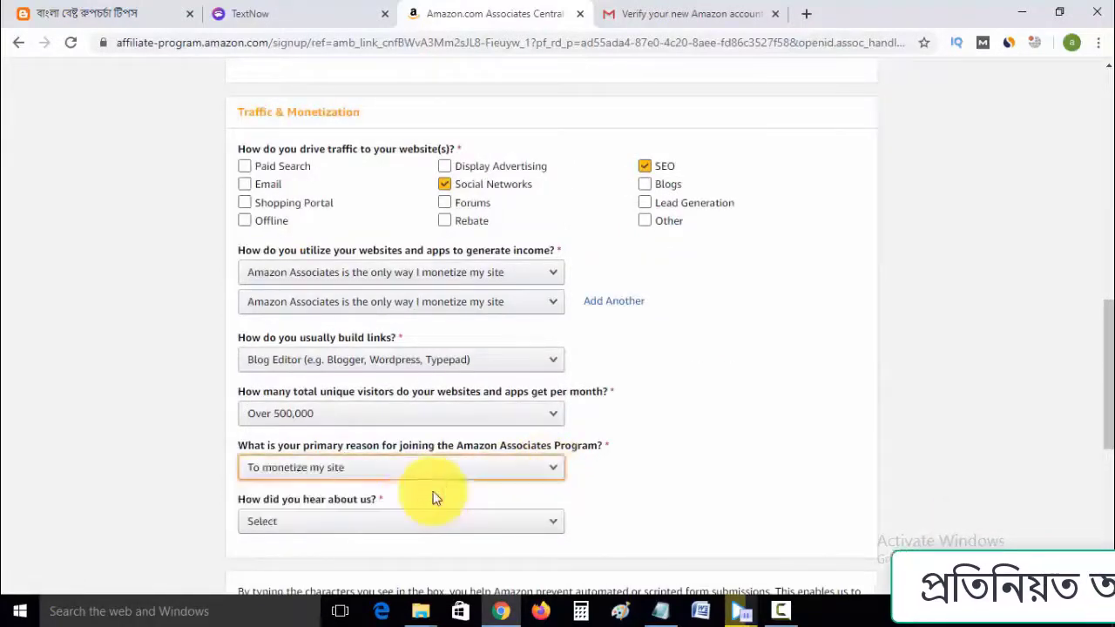
# - Choose Word of Mouth for how you heard about Amazon and type the captcha characters
pyautogui.scroll(-2, 448, 523)
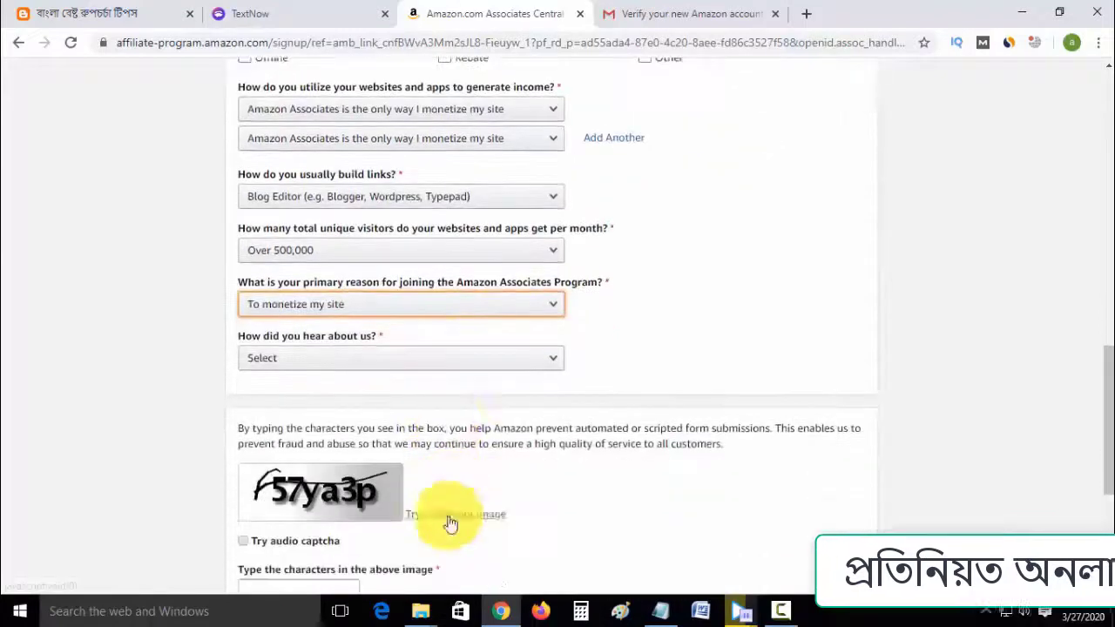
pyautogui.click(554, 364)
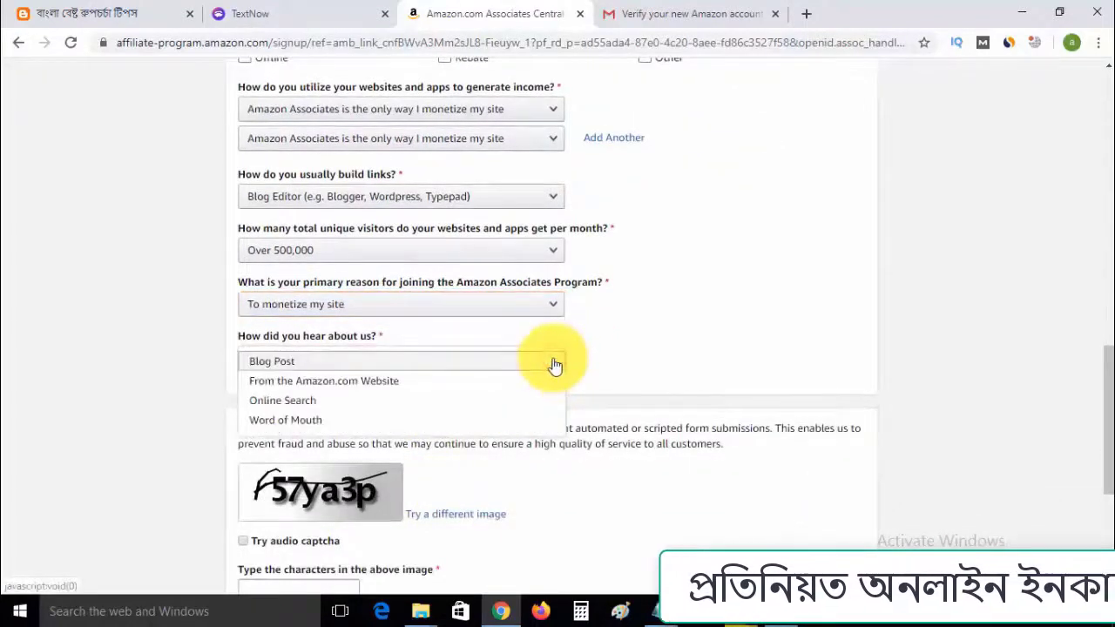
pyautogui.click(392, 422)
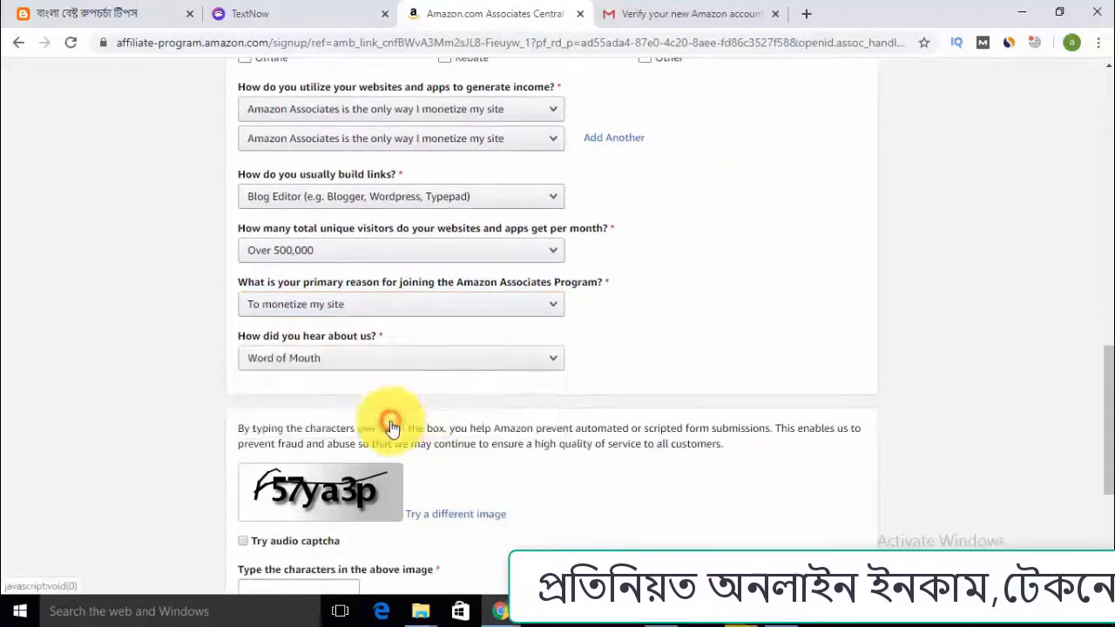
pyautogui.scroll(-2, 396, 485)
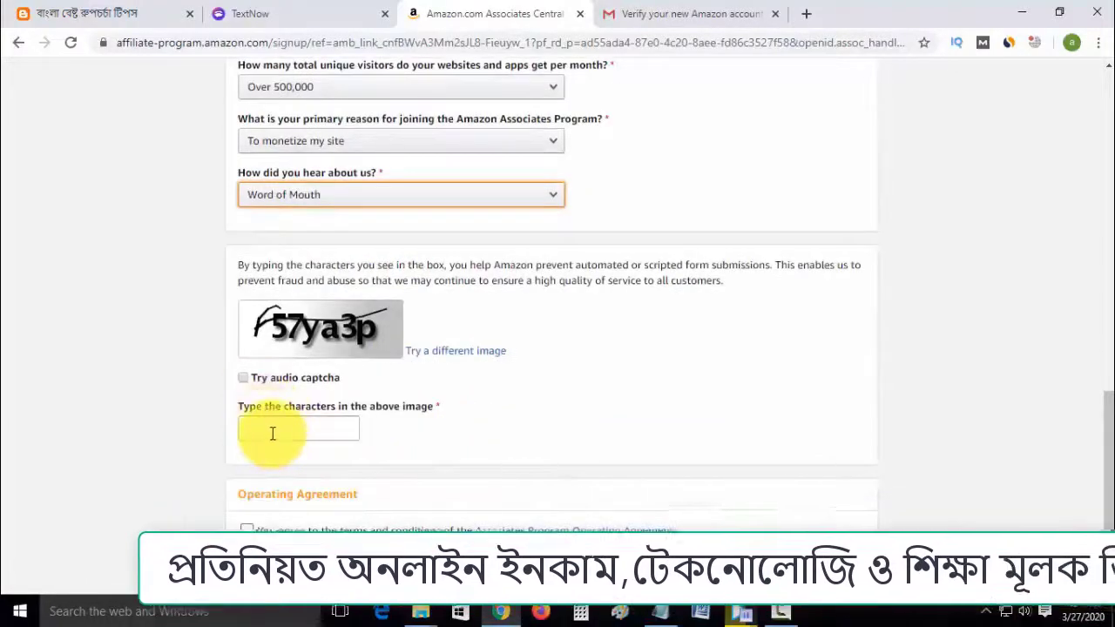
pyautogui.click(269, 427)
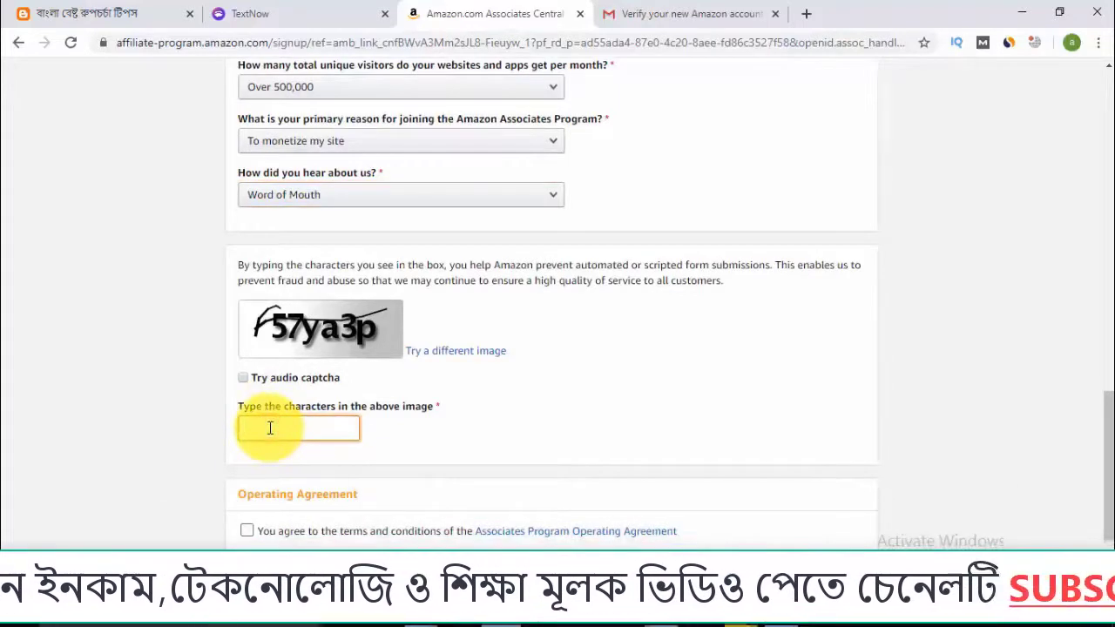
pyautogui.write('57Ya3p')
# - Tick the checkbox accepting the Amazon Associates Operating Agreement
pyautogui.scroll(-2, 520, 439)
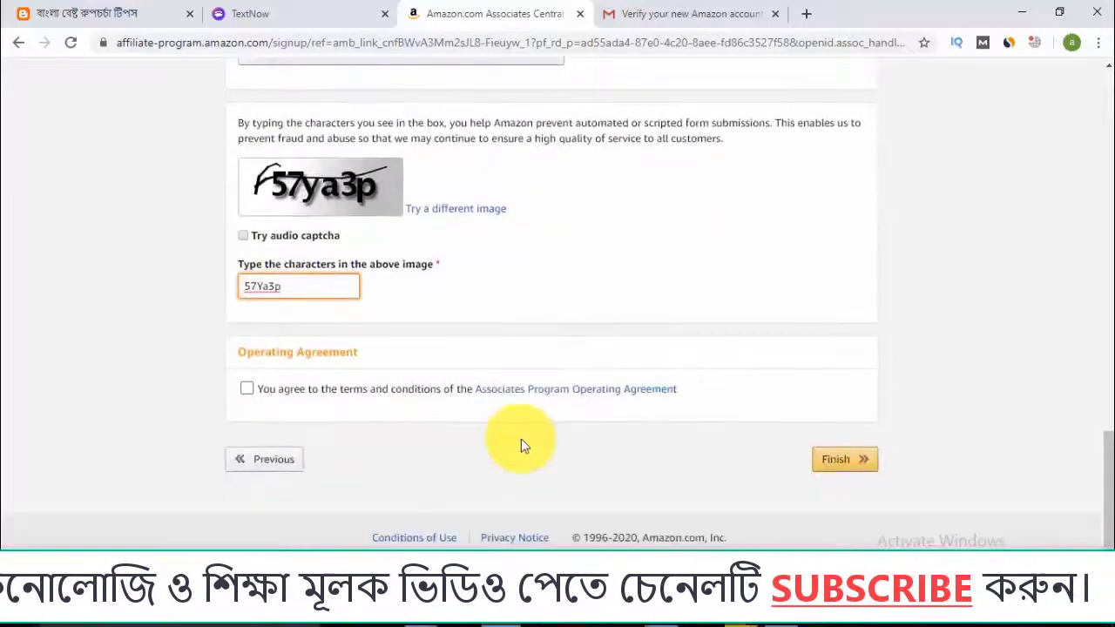
pyautogui.click(266, 391)
pyautogui.press('space')
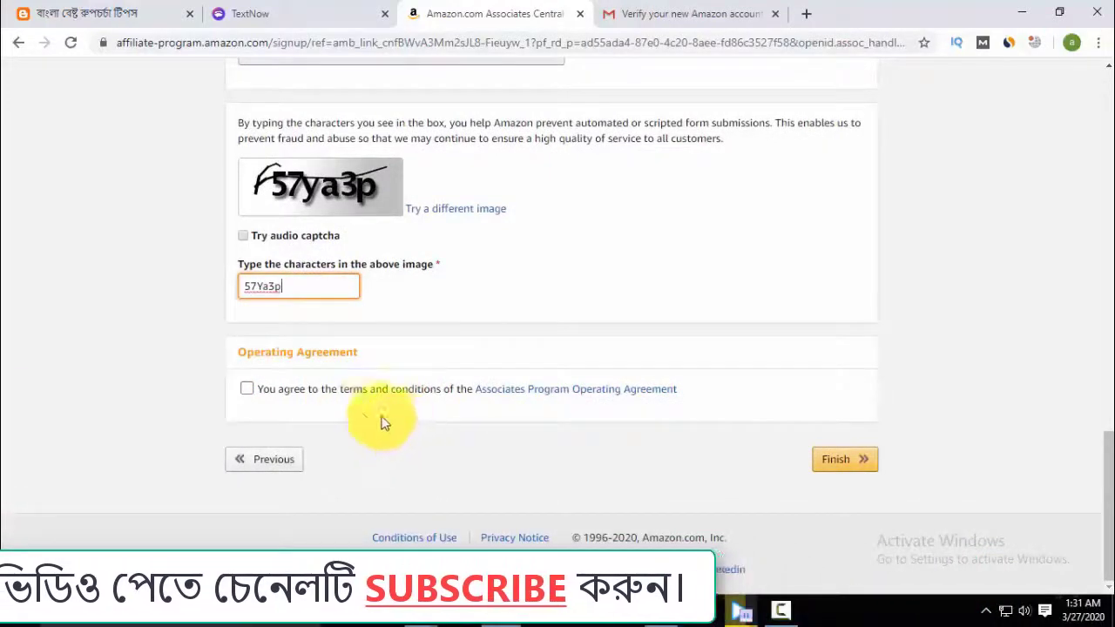
pyautogui.scroll(1, 688, 615)
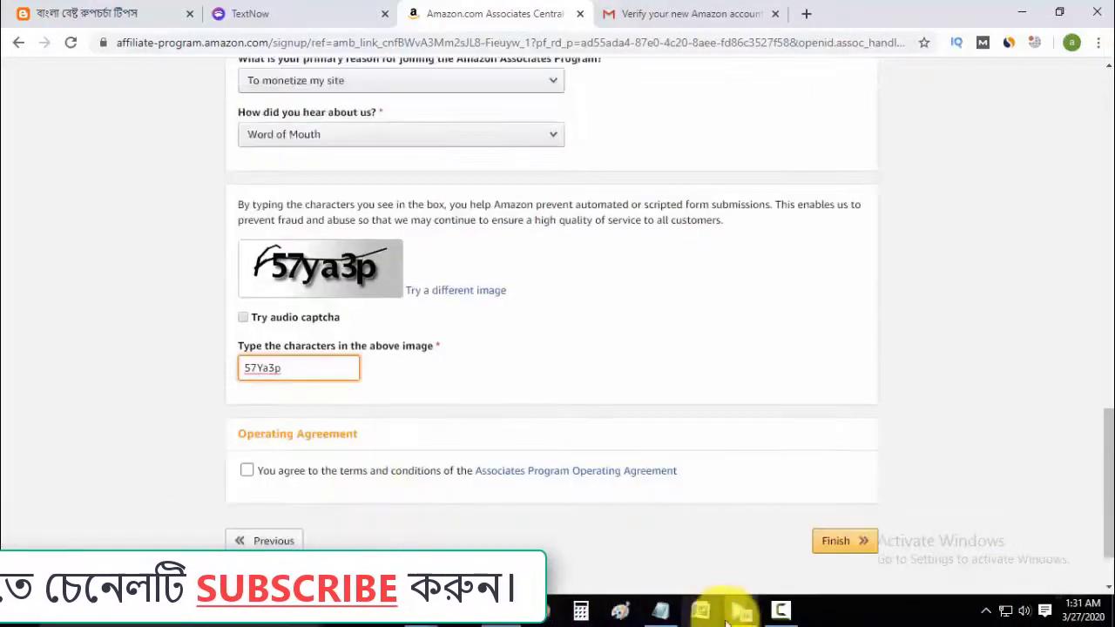
pyautogui.click(247, 471)
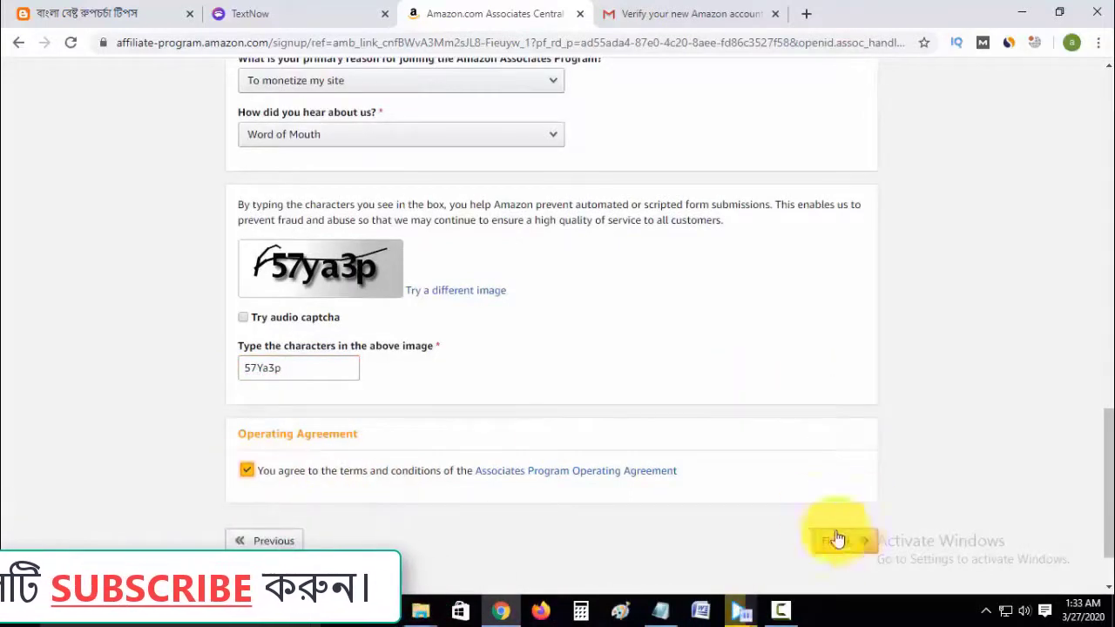
pyautogui.scroll(-1, 780, 473)
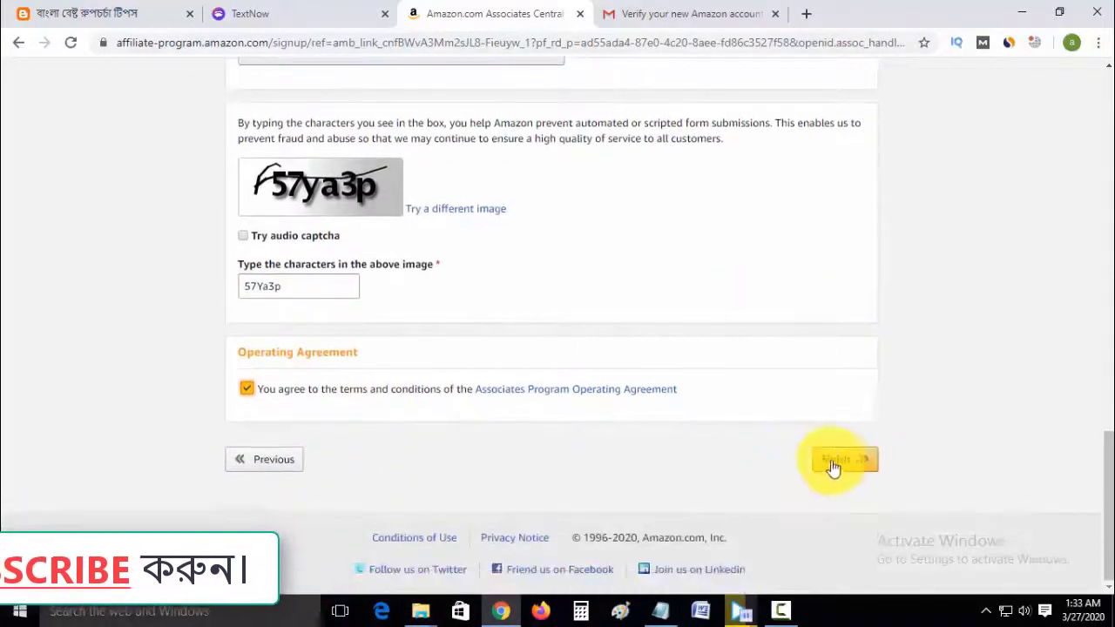
pyautogui.scroll(9, 671, 360)
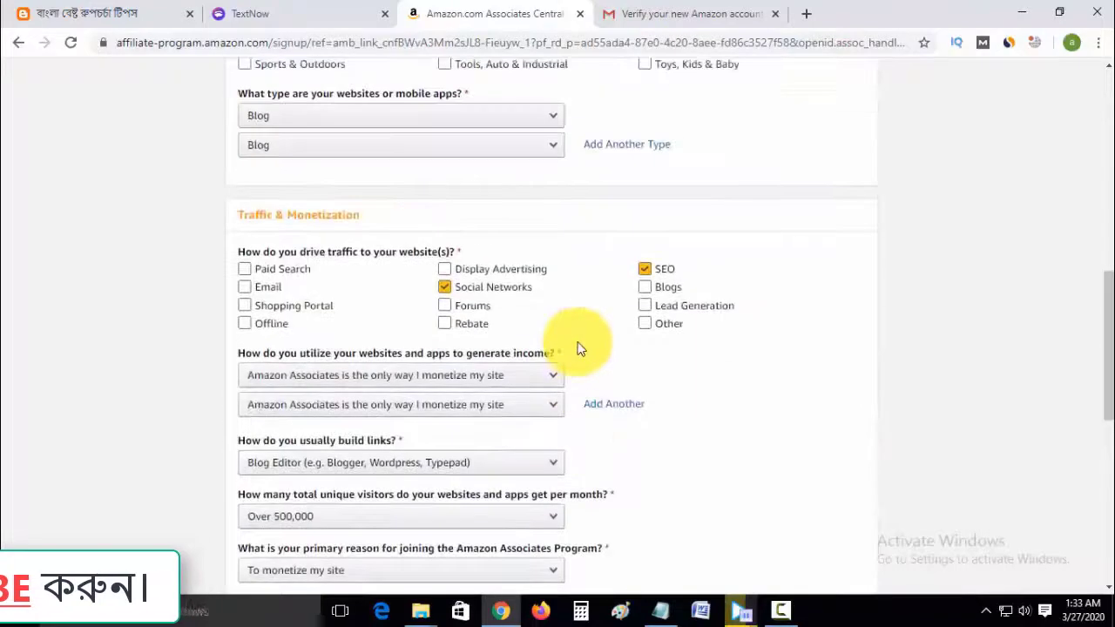
pyautogui.scroll(1, 566, 348)
pyautogui.scroll(7, 531, 348)
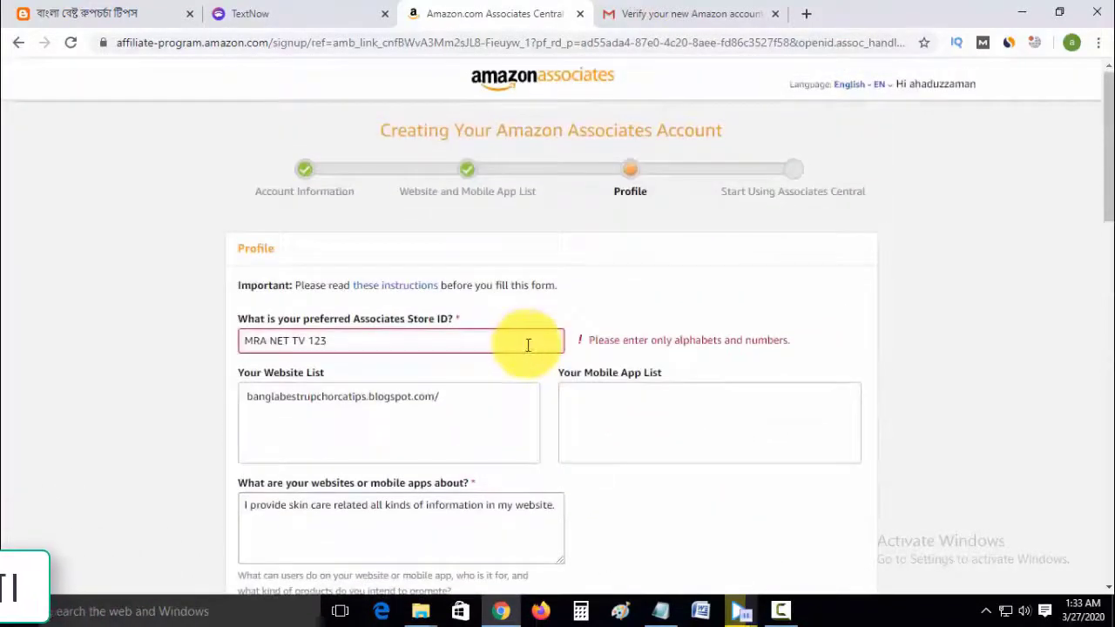
# - Submit the signup form, retyping the refreshed captcha characters and submitting again when rejected
pyautogui.scroll(-7, 599, 427)
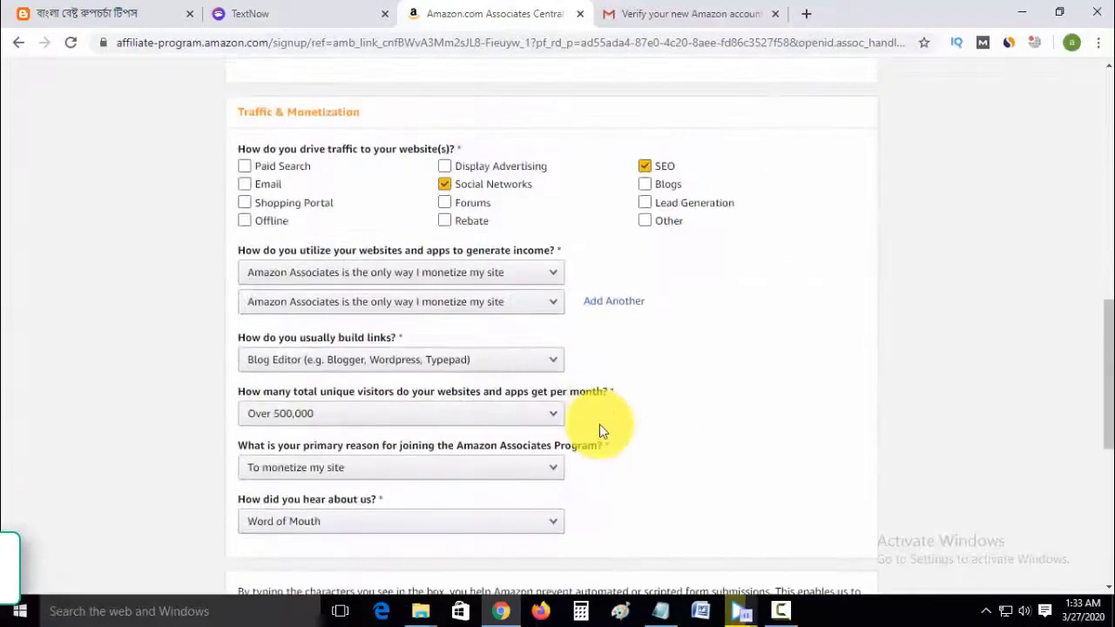
pyautogui.scroll(-5, 599, 427)
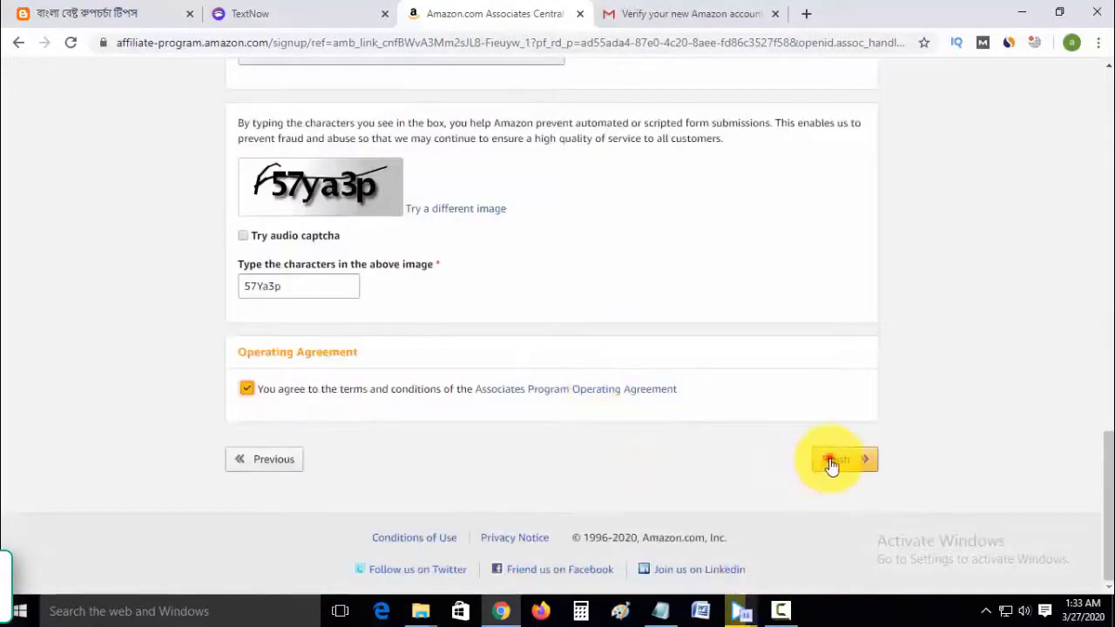
pyautogui.click(831, 461)
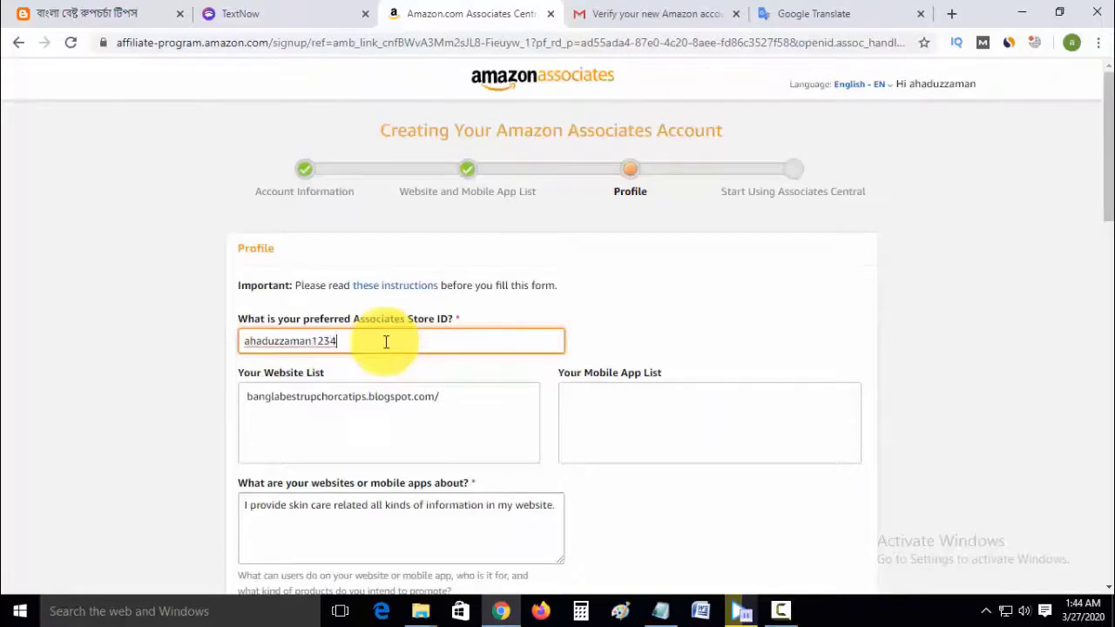
pyautogui.scroll(-10, 426, 366)
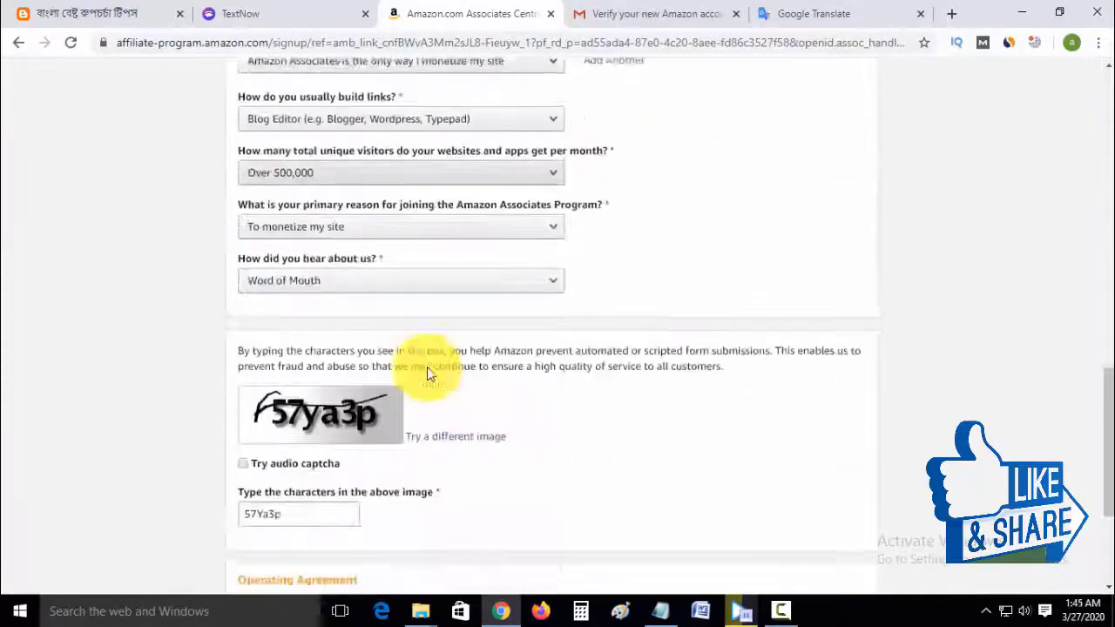
pyautogui.scroll(-3, 427, 367)
pyautogui.click(847, 460)
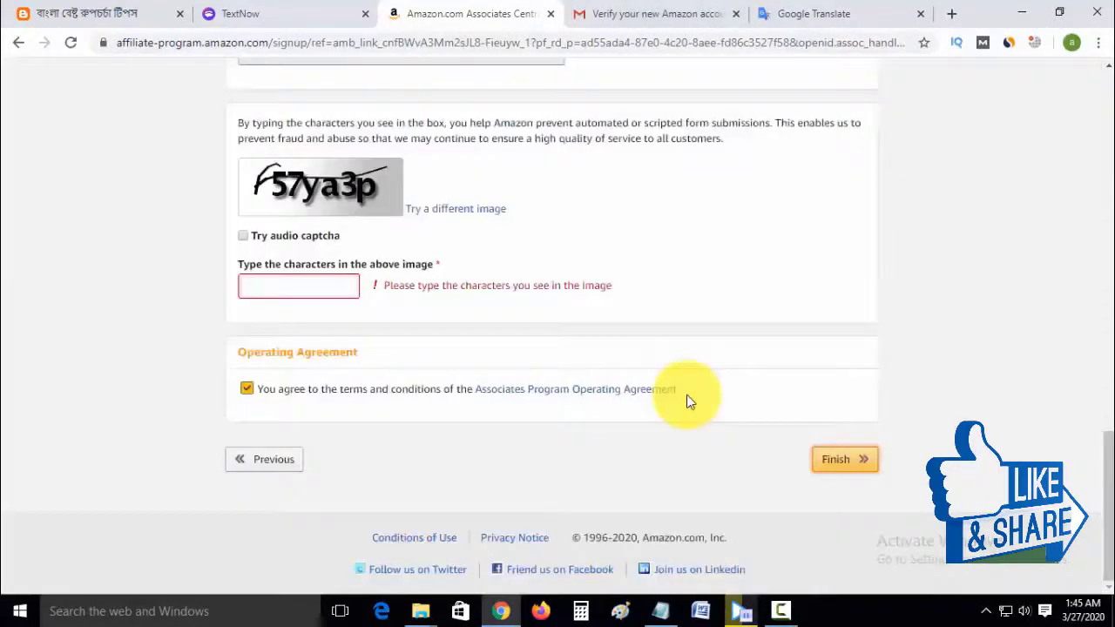
pyautogui.scroll(1, 426, 311)
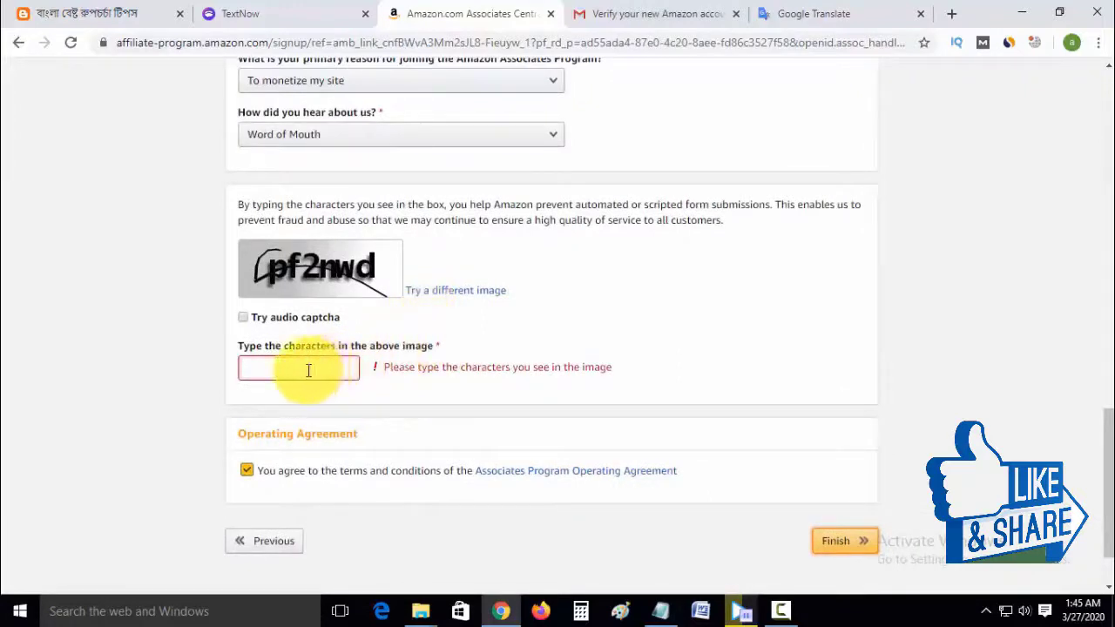
pyautogui.write('pf2nwd')
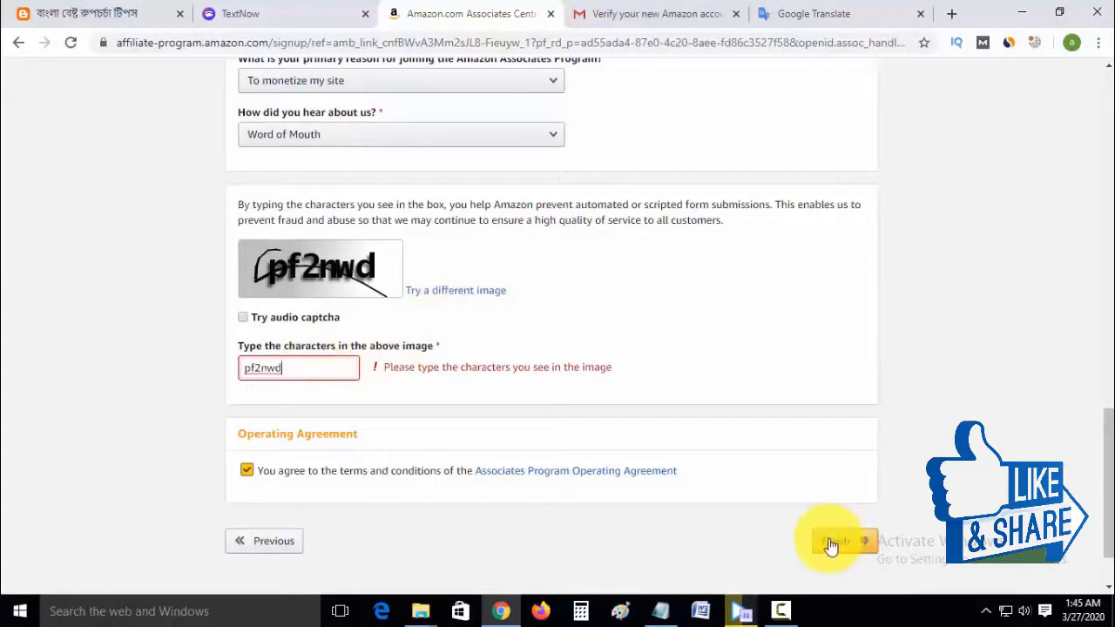
pyautogui.click(830, 543)
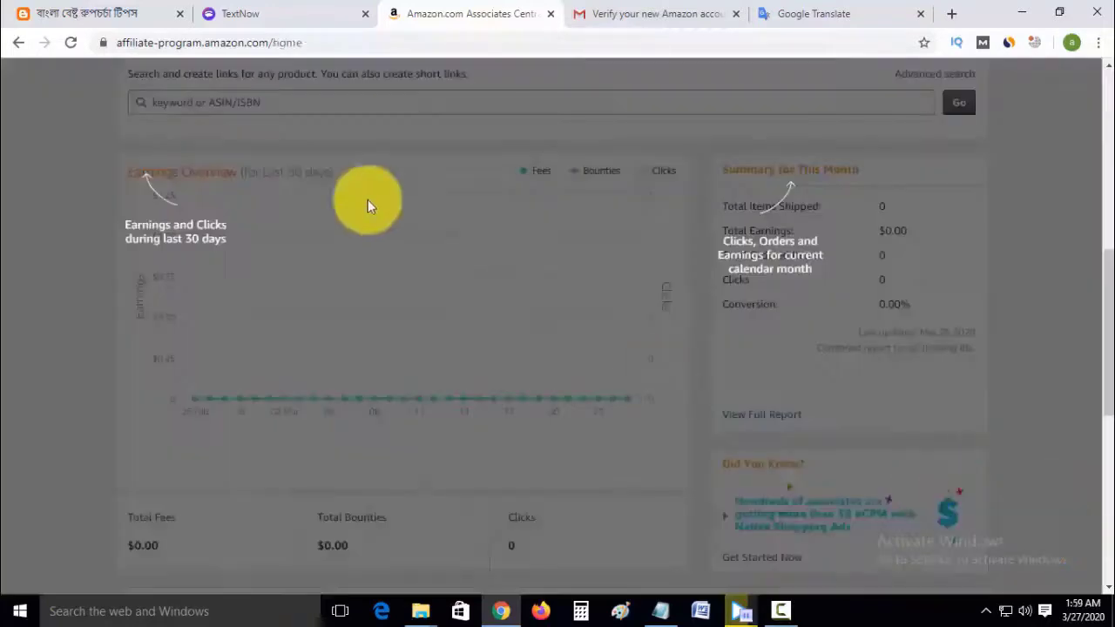
# - Scroll to the top of the Associates Central home page to reveal the welcome introduction
pyautogui.scroll(8, 369, 339)
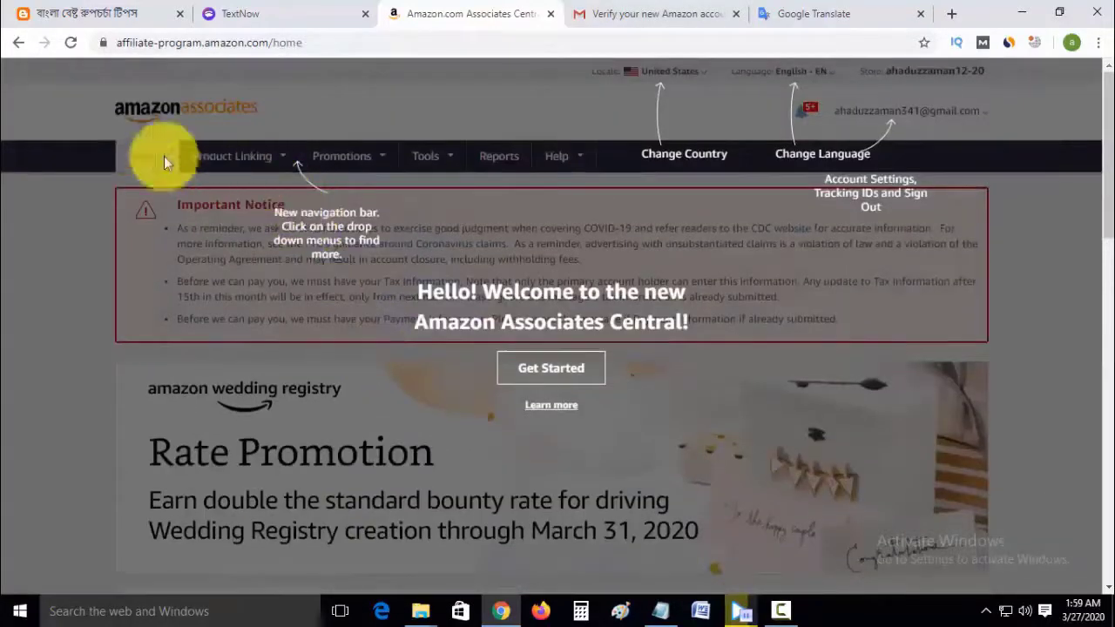
# - Dismiss the welcome tour and go to Product Linking > Banners to find the Beauty banners
pyautogui.click(562, 370)
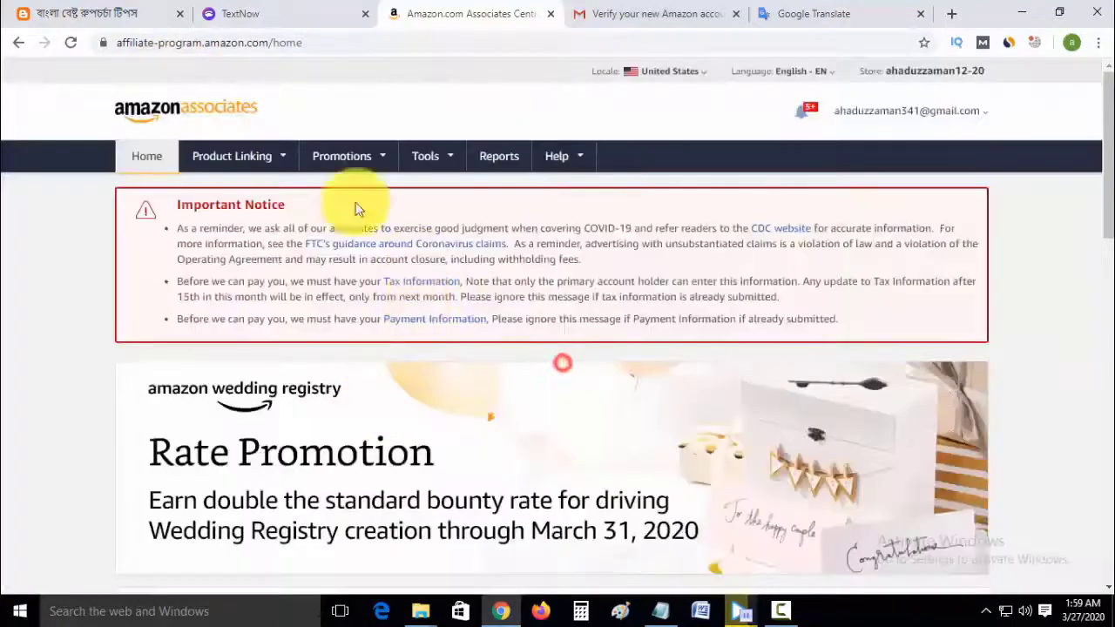
pyautogui.click(249, 156)
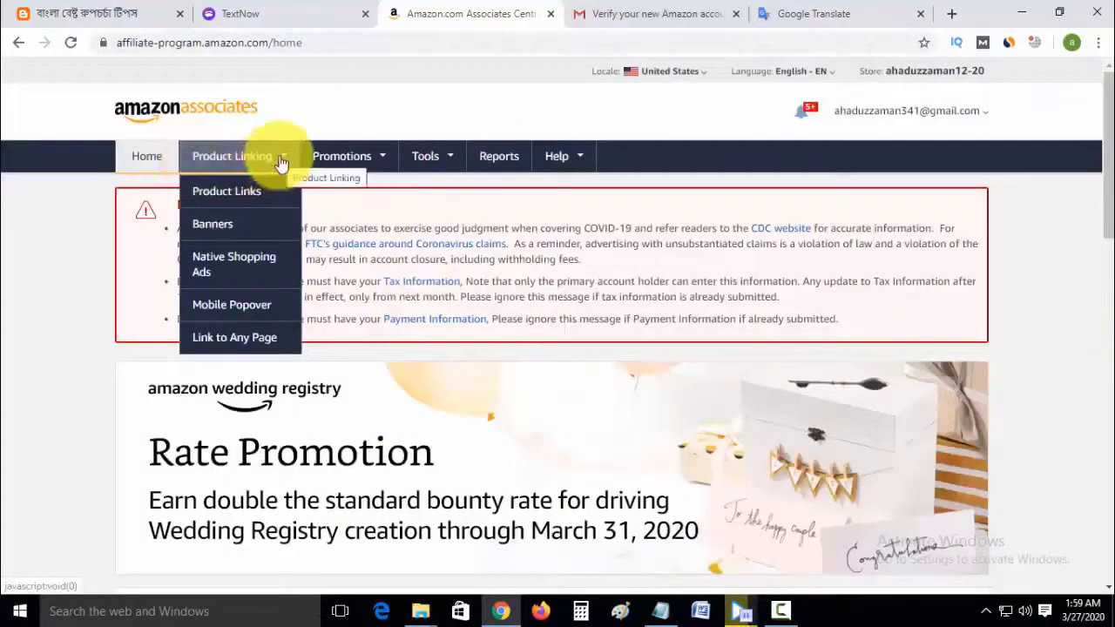
pyautogui.click(256, 227)
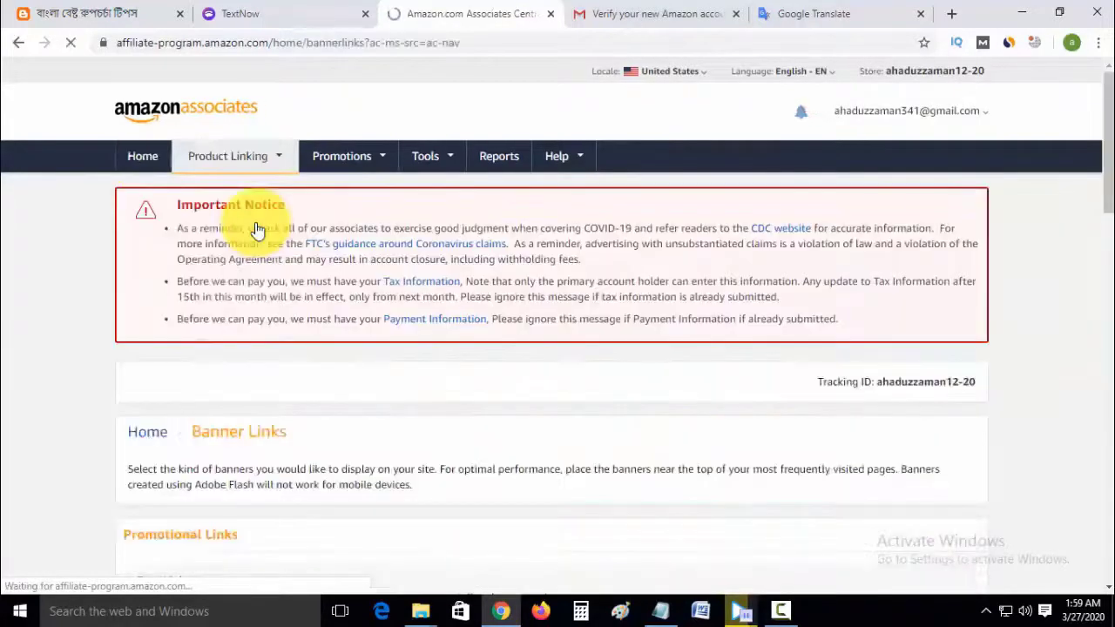
pyautogui.scroll(-4, 389, 453)
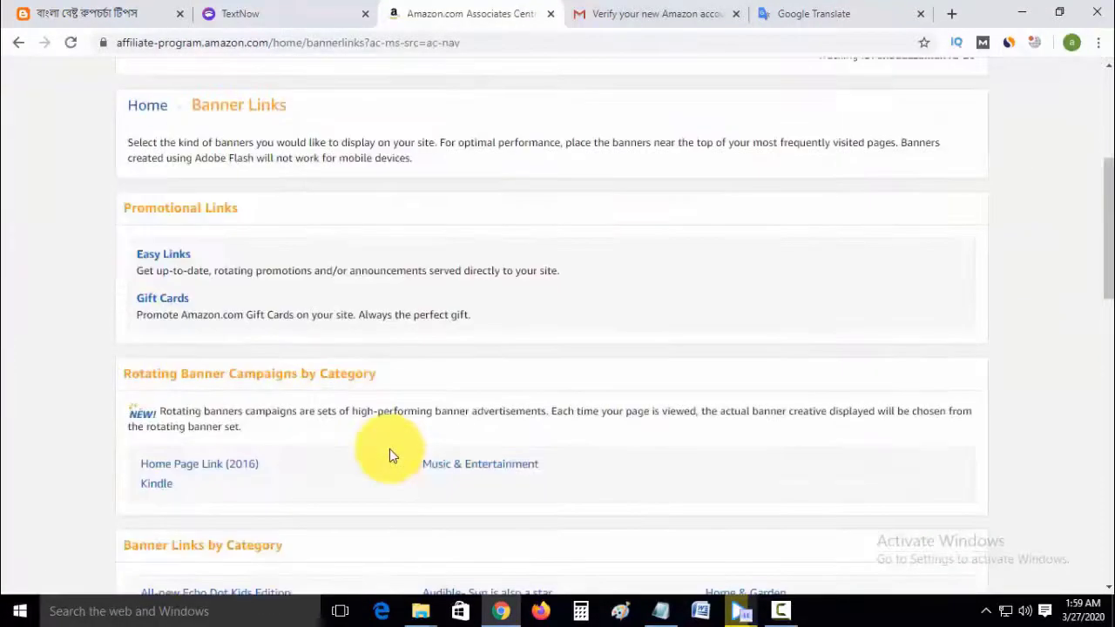
pyautogui.scroll(-7, 389, 449)
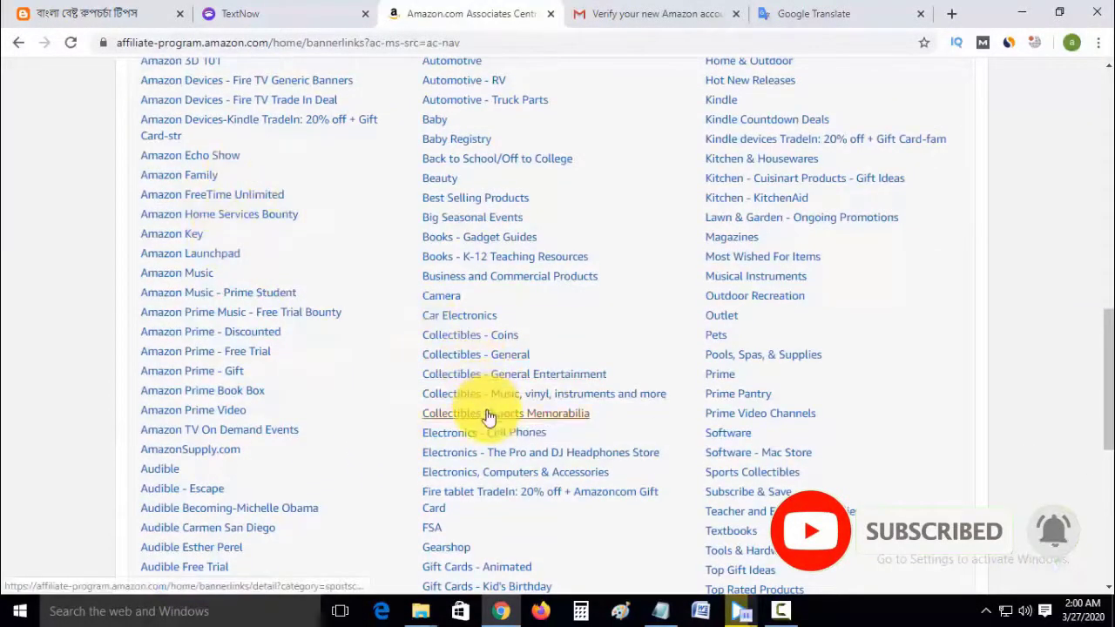
pyautogui.scroll(-4, 488, 417)
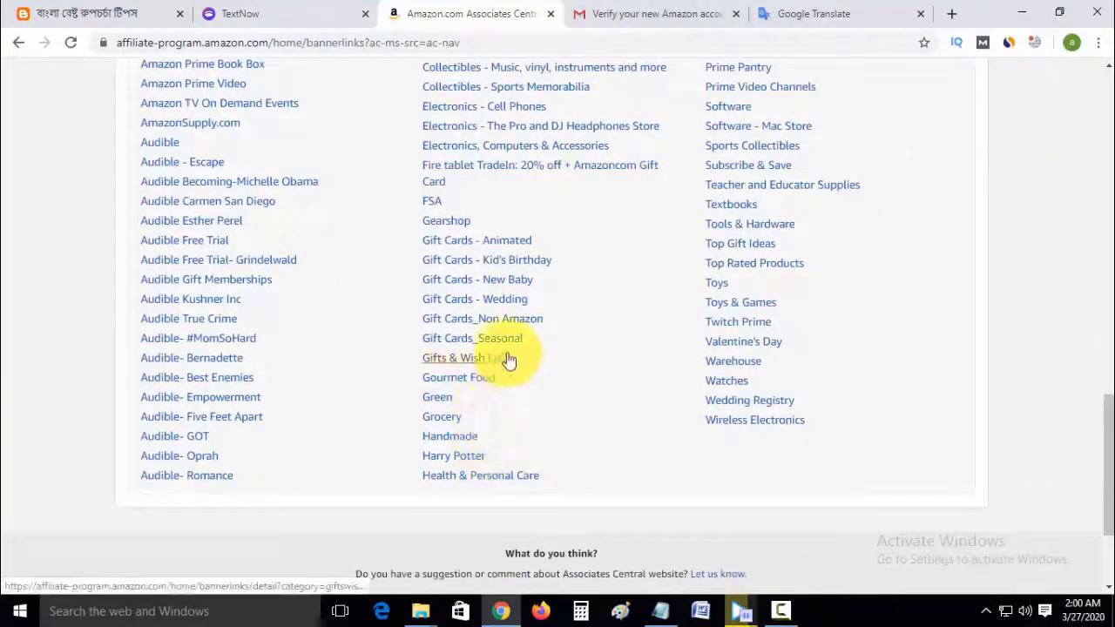
pyautogui.scroll(3, 502, 350)
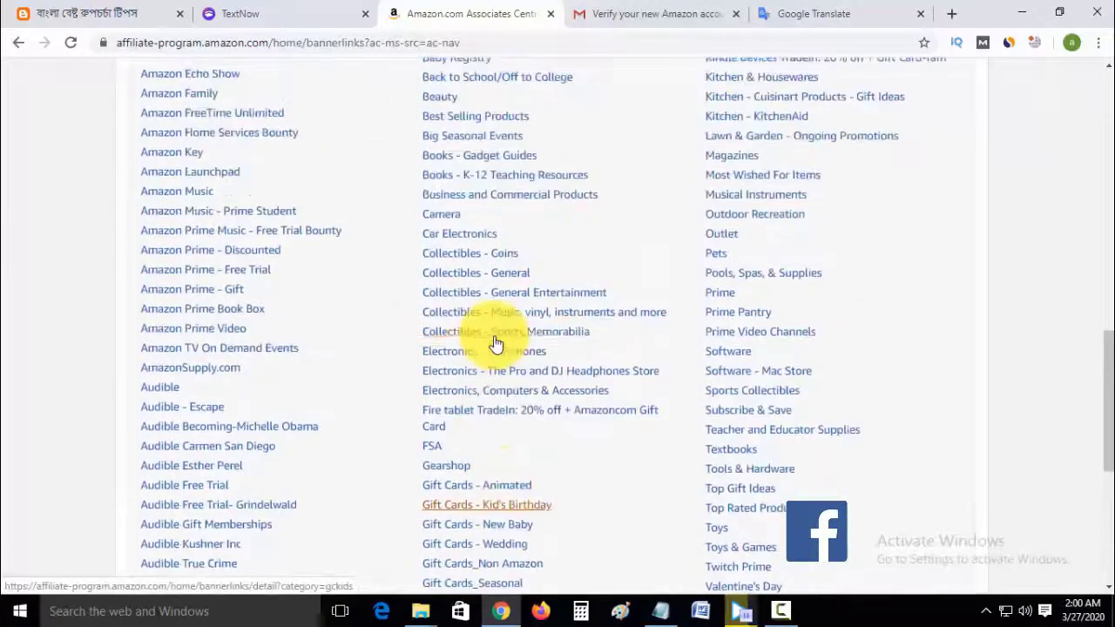
pyautogui.scroll(2, 494, 341)
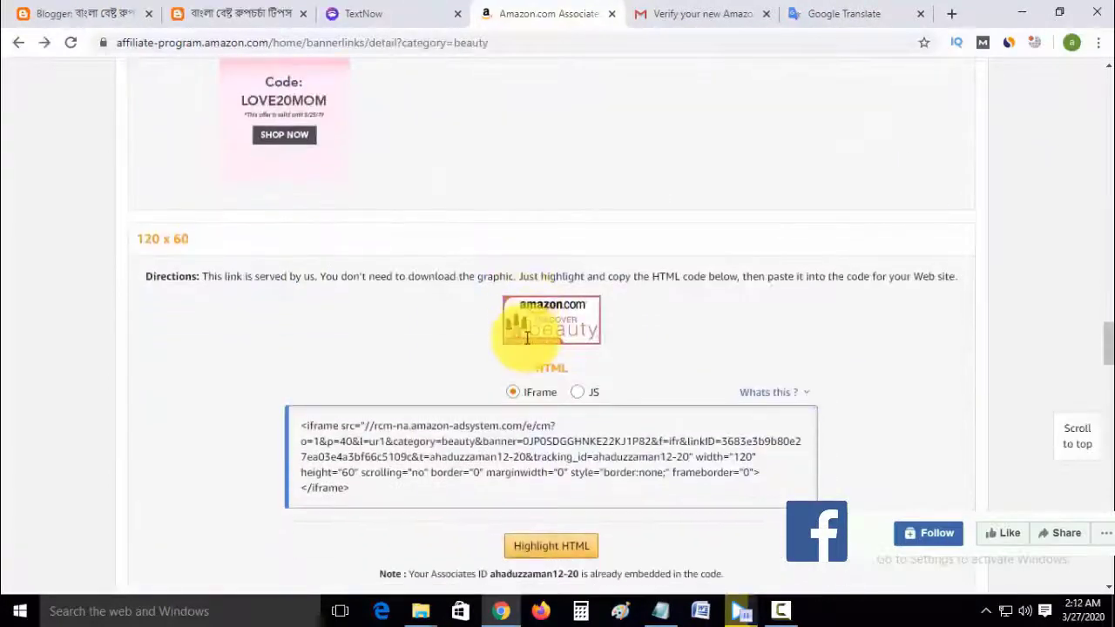
pyautogui.scroll(-4, 510, 323)
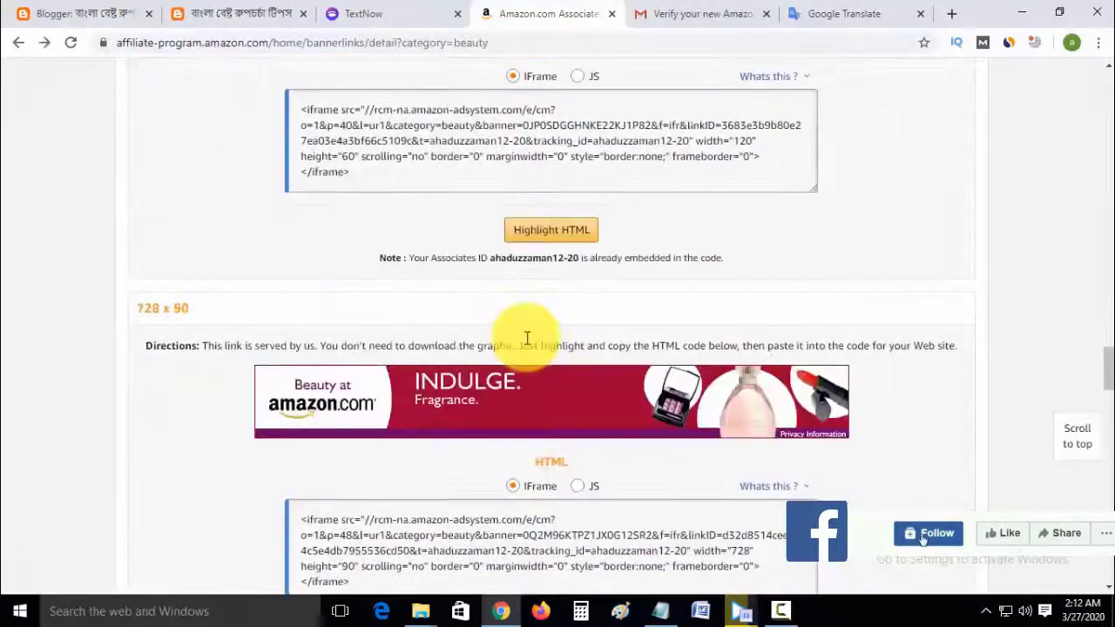
pyautogui.scroll(-2, 526, 344)
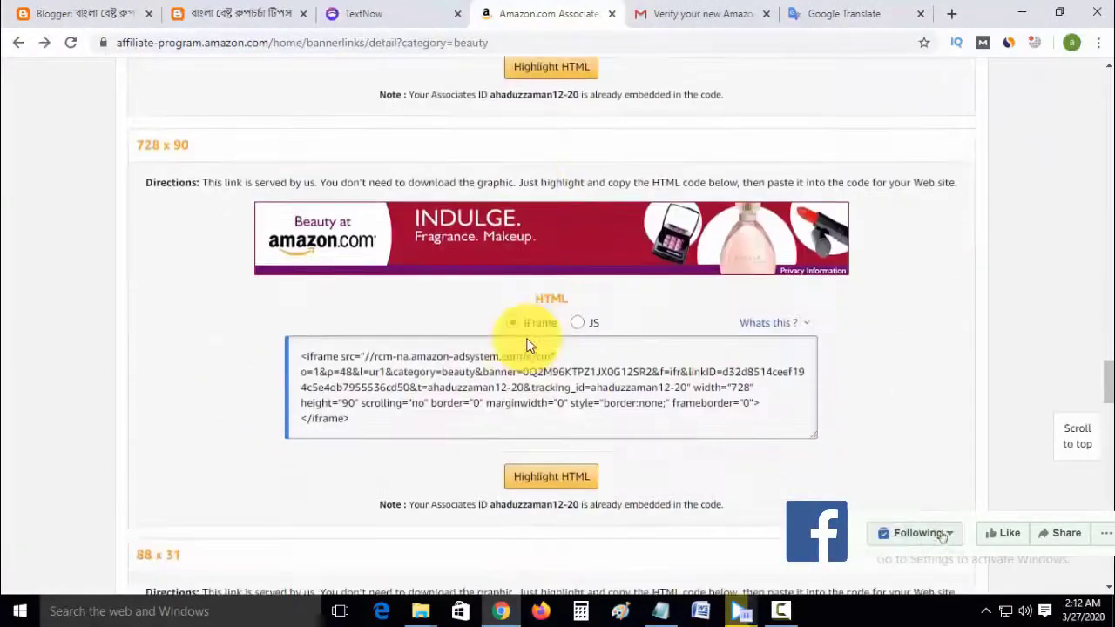
# - Copy the 728x90 Beauty banner's HTML code and switch to the blog's home page
pyautogui.click(573, 376)
pyautogui.click(573, 376)
pyautogui.rightClick(577, 384)
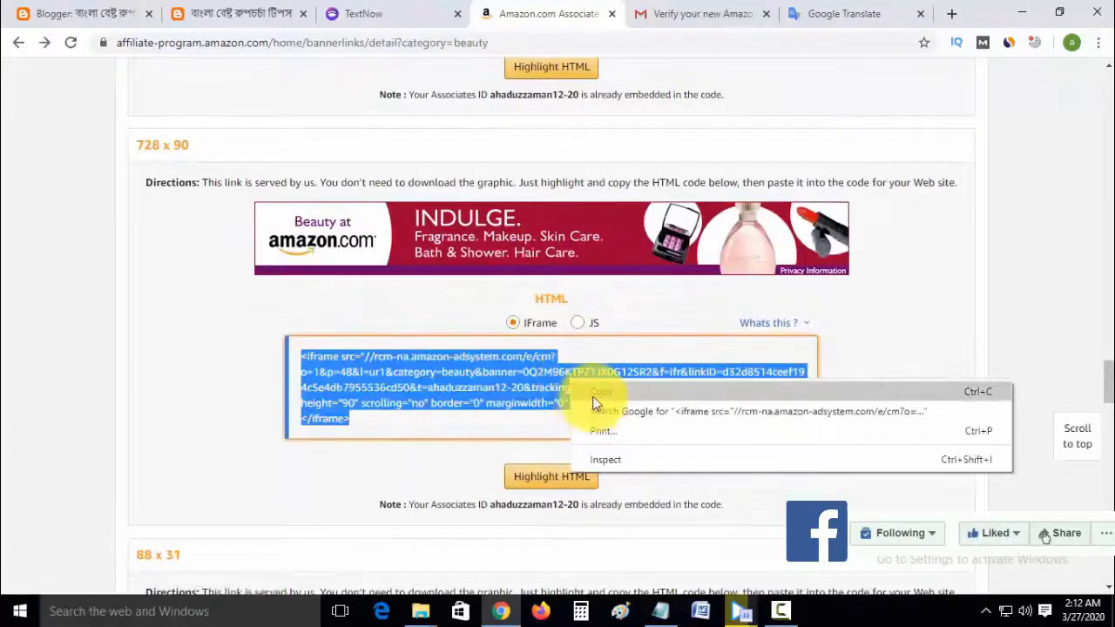
pyautogui.click(593, 394)
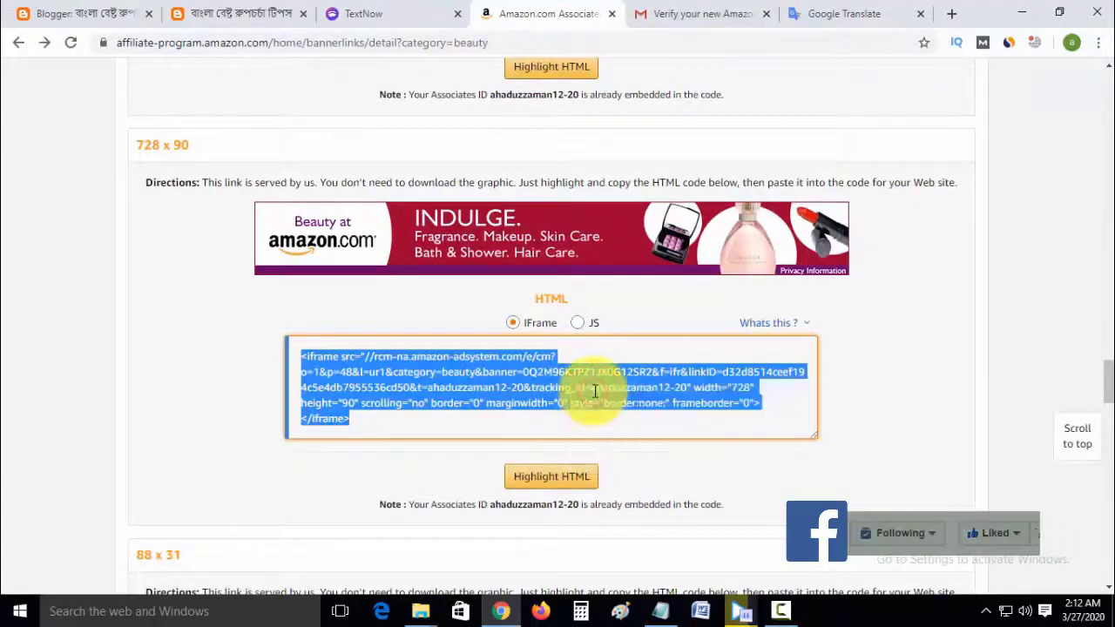
pyautogui.click(128, 19)
pyautogui.click(241, 10)
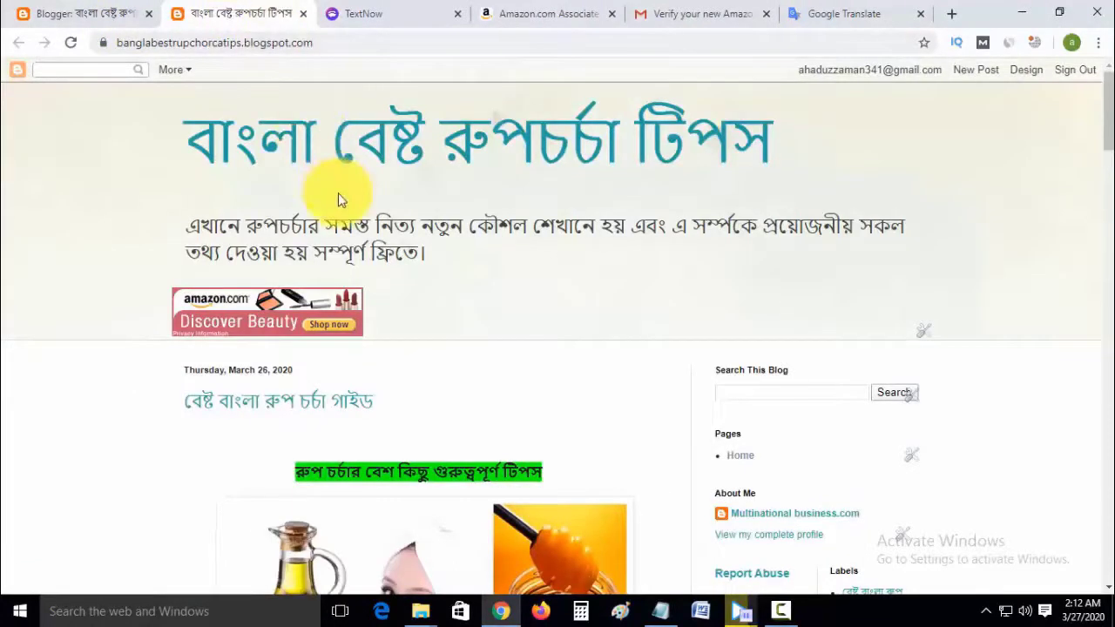
# - Add an HTML/JavaScript gadget to Cross-Column and paste the Amazon 728x90 Beauty banner code into it
pyautogui.scroll(-3, 490, 455)
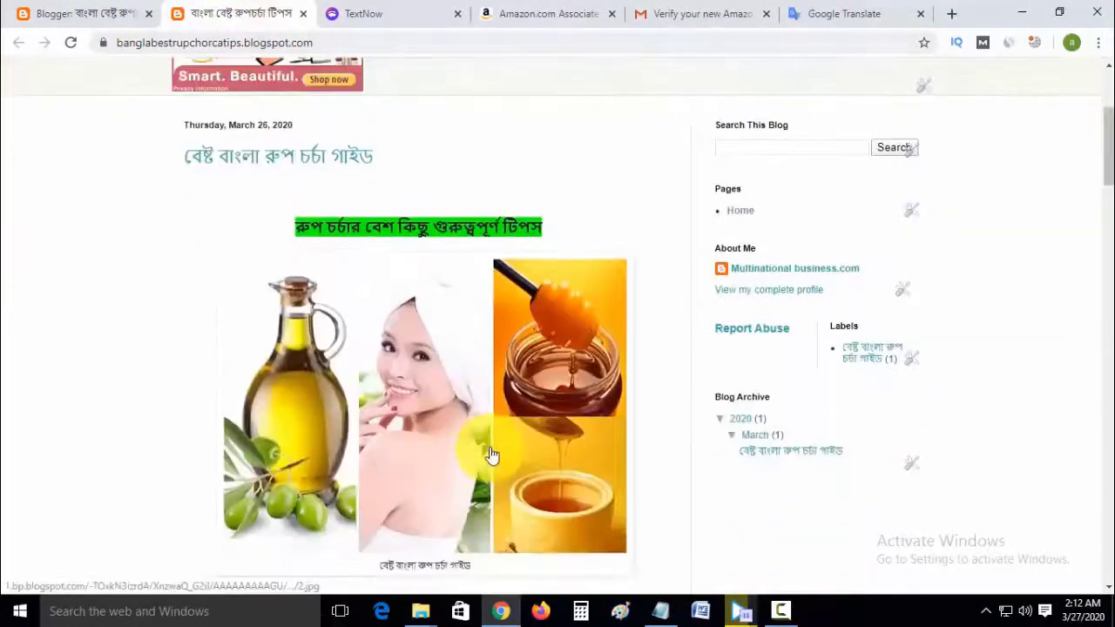
pyautogui.click(79, 14)
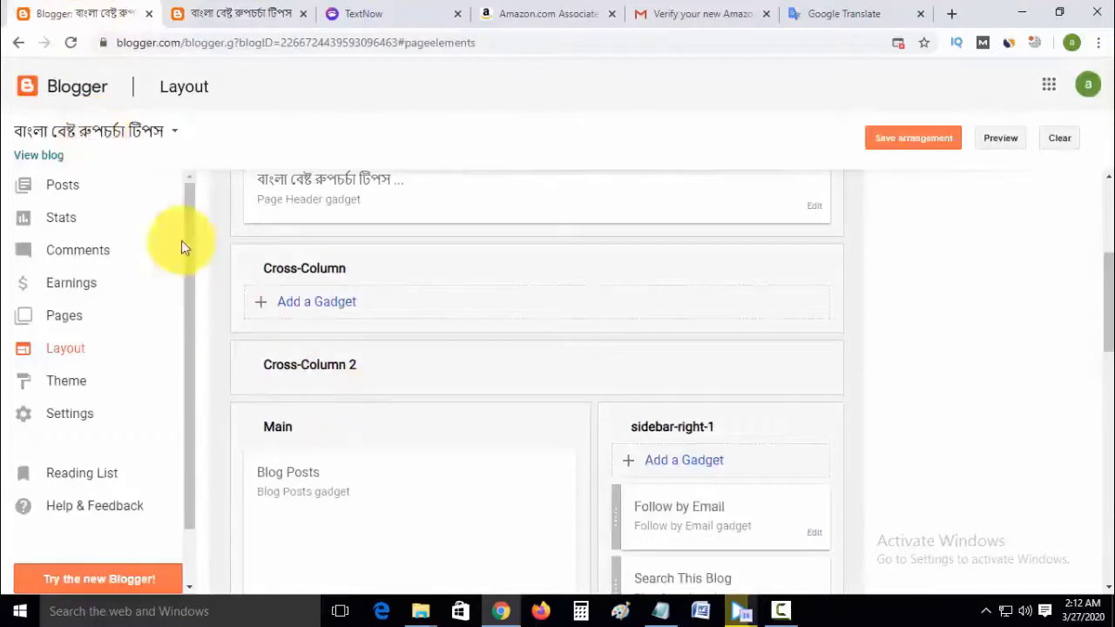
pyautogui.scroll(-1, 667, 385)
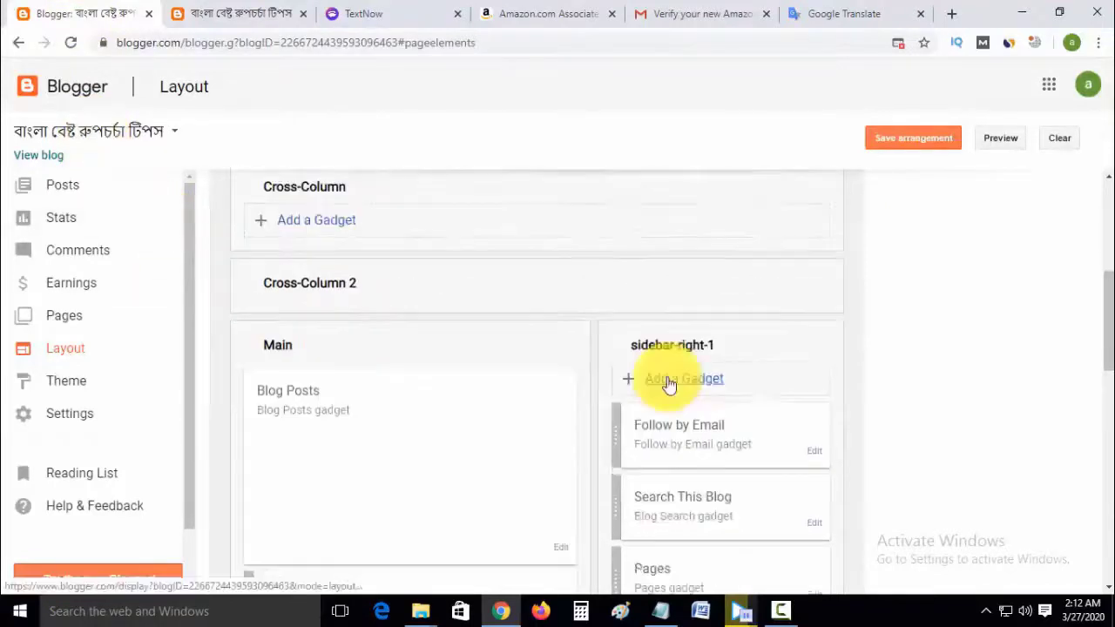
pyautogui.click(341, 224)
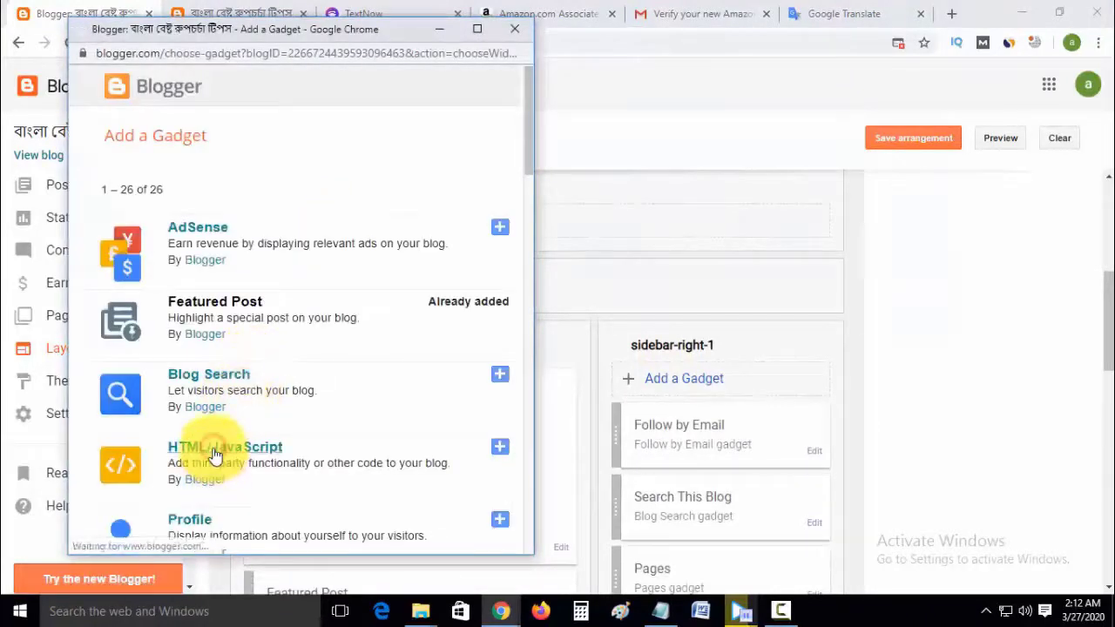
pyautogui.click(179, 336)
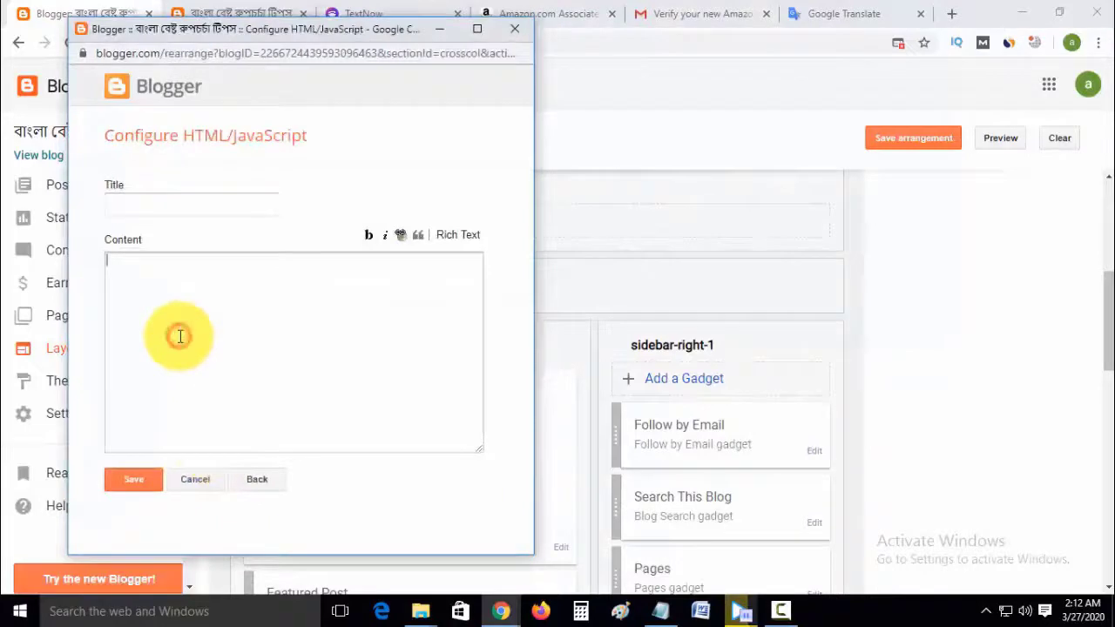
pyautogui.rightClick(179, 336)
pyautogui.click(206, 434)
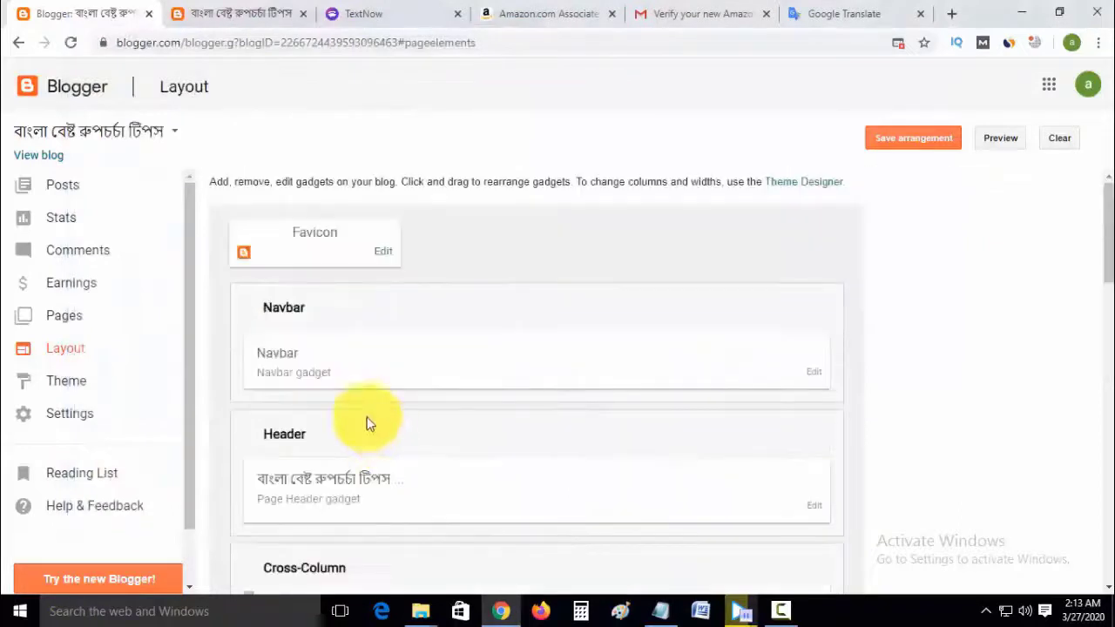
# - View and reload the live blog, then follow the header banner to Amazon's Beauty store
pyautogui.click(35, 160)
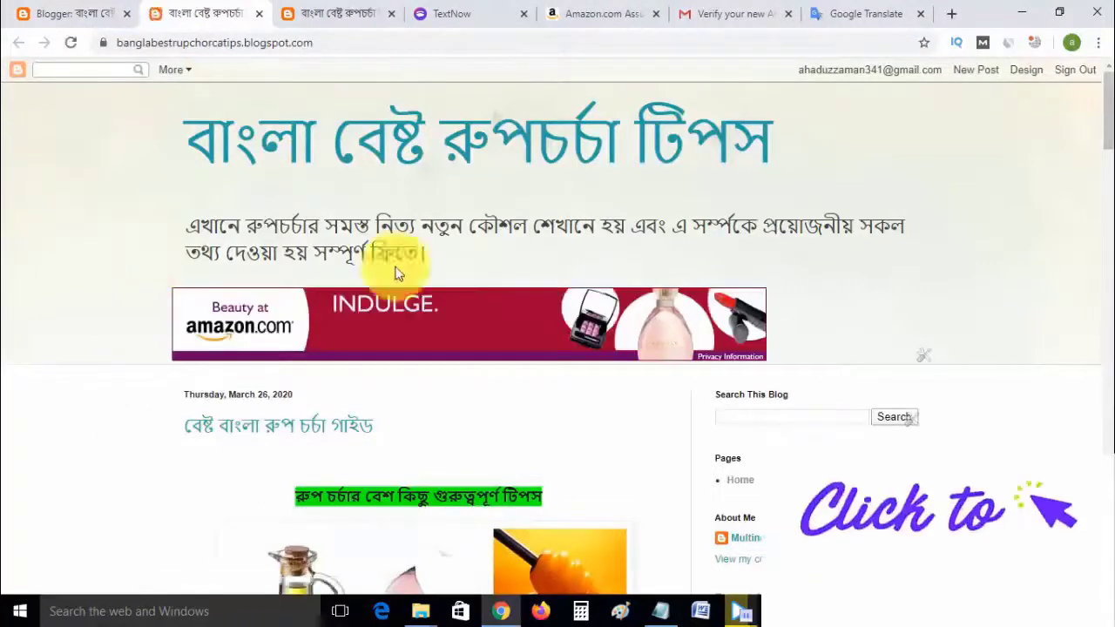
pyautogui.click(74, 42)
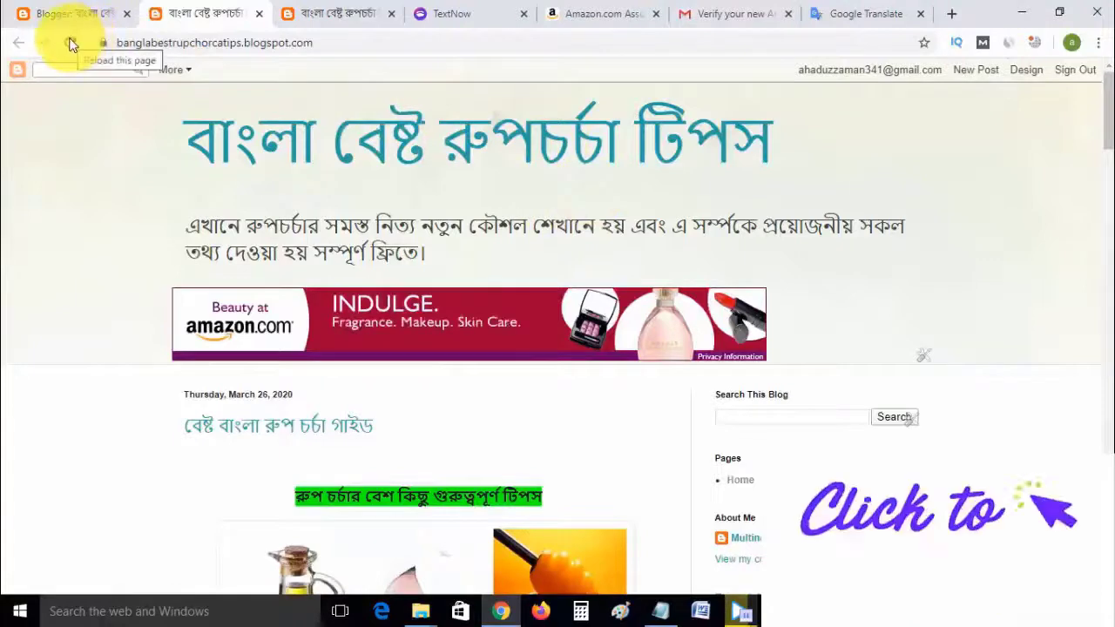
pyautogui.click(492, 334)
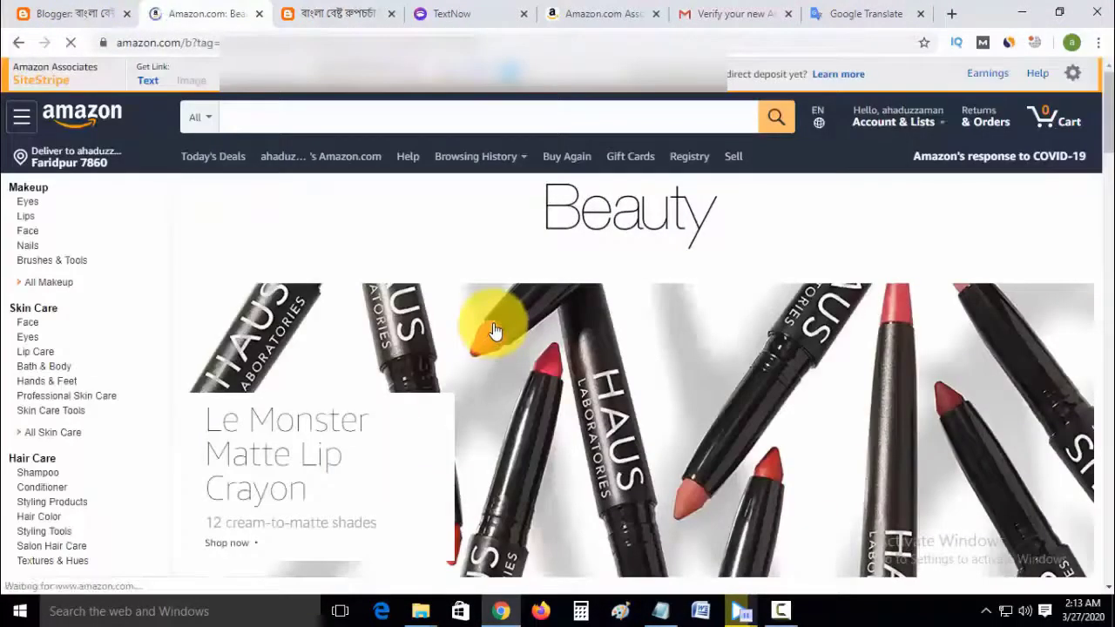
pyautogui.scroll(-3, 487, 340)
pyautogui.scroll(3, 490, 349)
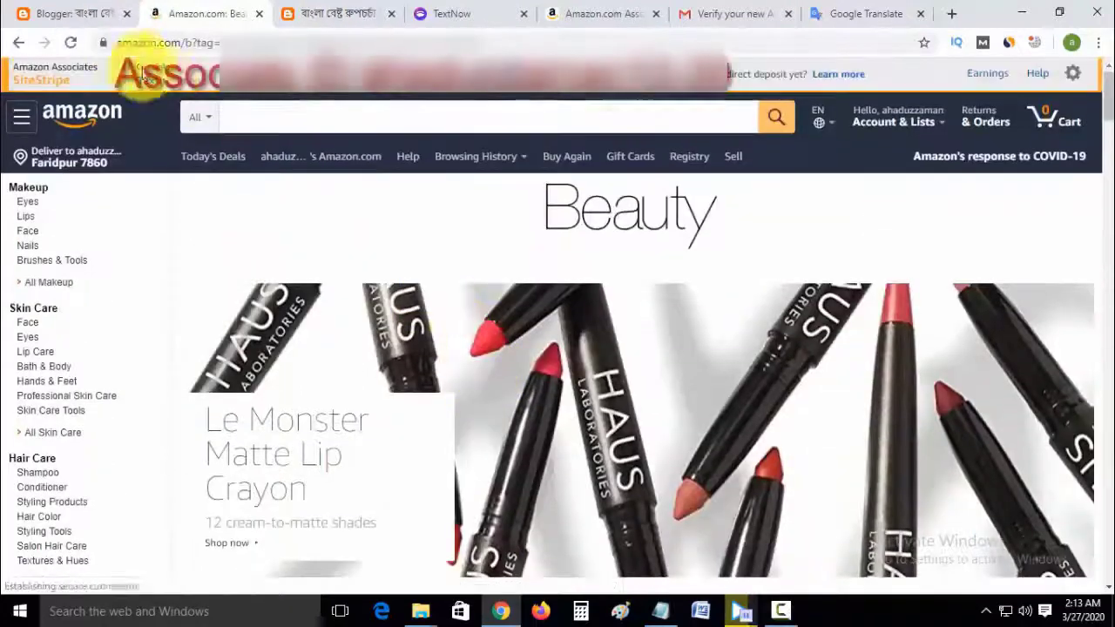